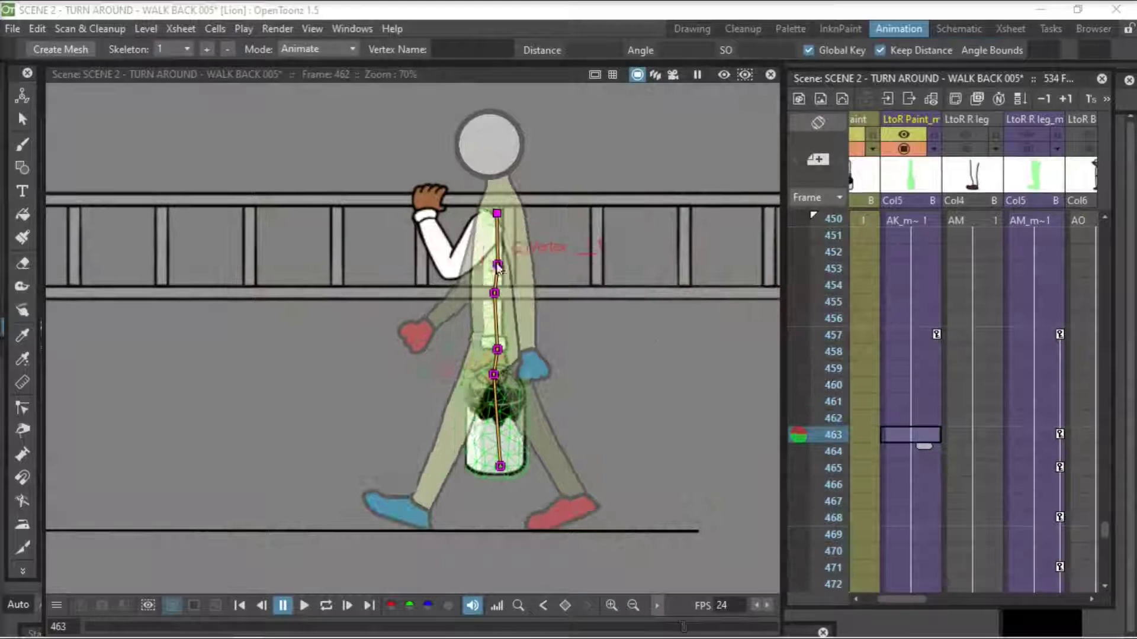
- Swing the paint-carrying arm's mesh skeleton forward at frame 463 by rotating its upper vertex about -17 degrees
drag(498, 267, 449, 341)
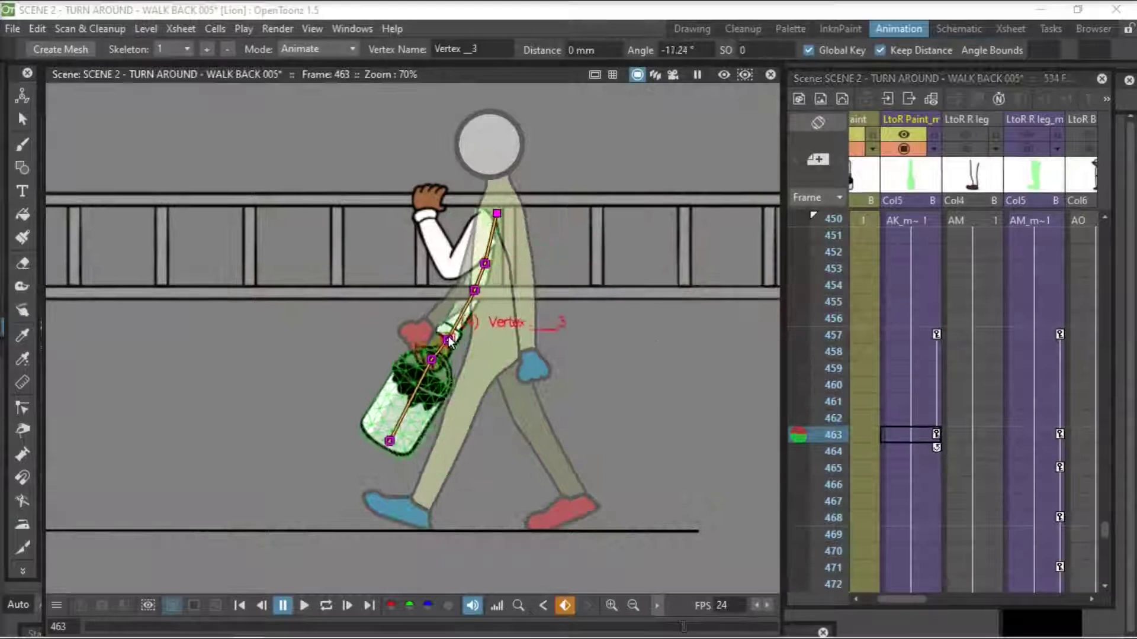
- Step back and forth through the frames from 457 to 463 to examine the arm swing
click(922, 332)
key(Down)
key(Down)
key(Down)
key(Down)
key(Down)
key(Down)
key(Up)
key(Up)
key(Up)
key(Up)
key(Up)
key(Up)
key(Down)
key(Down)
key(Down)
key(Up)
key(Up)
key(Up)
key(Down)
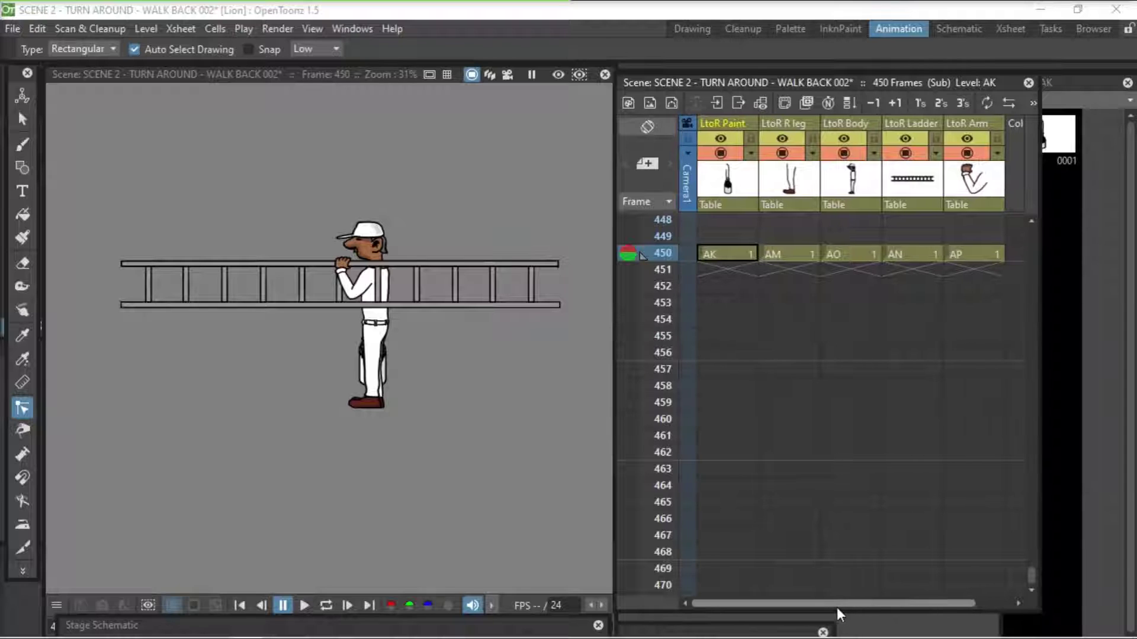
- Bring the Stage Schematic over the workspace, clear of the character, and set it to selection mode
click(628, 418)
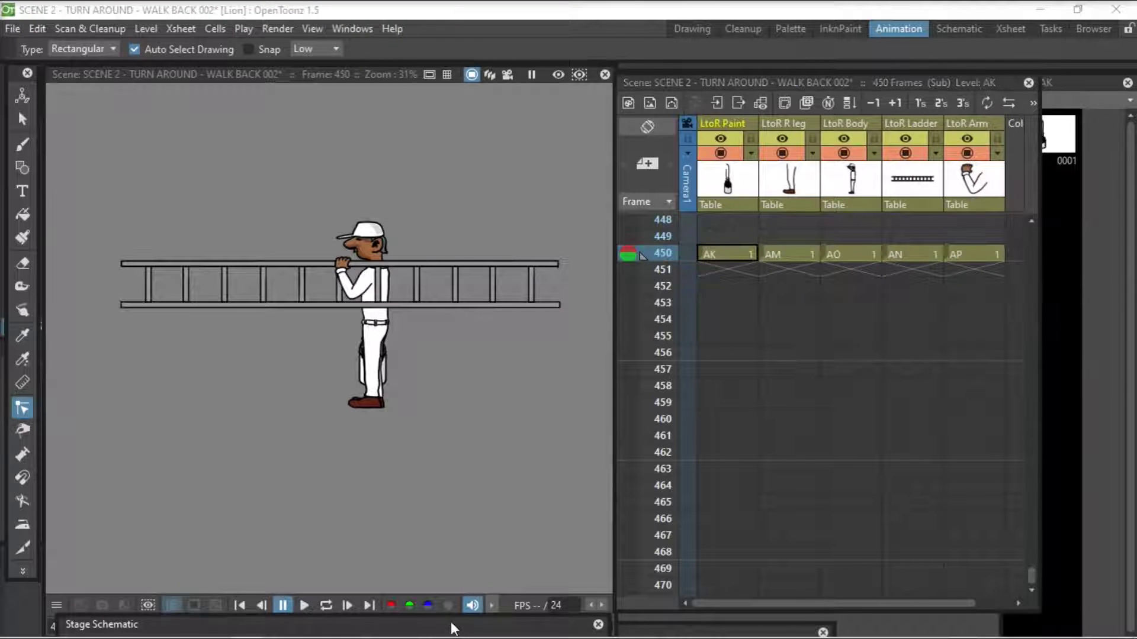
drag(451, 625, 796, 139)
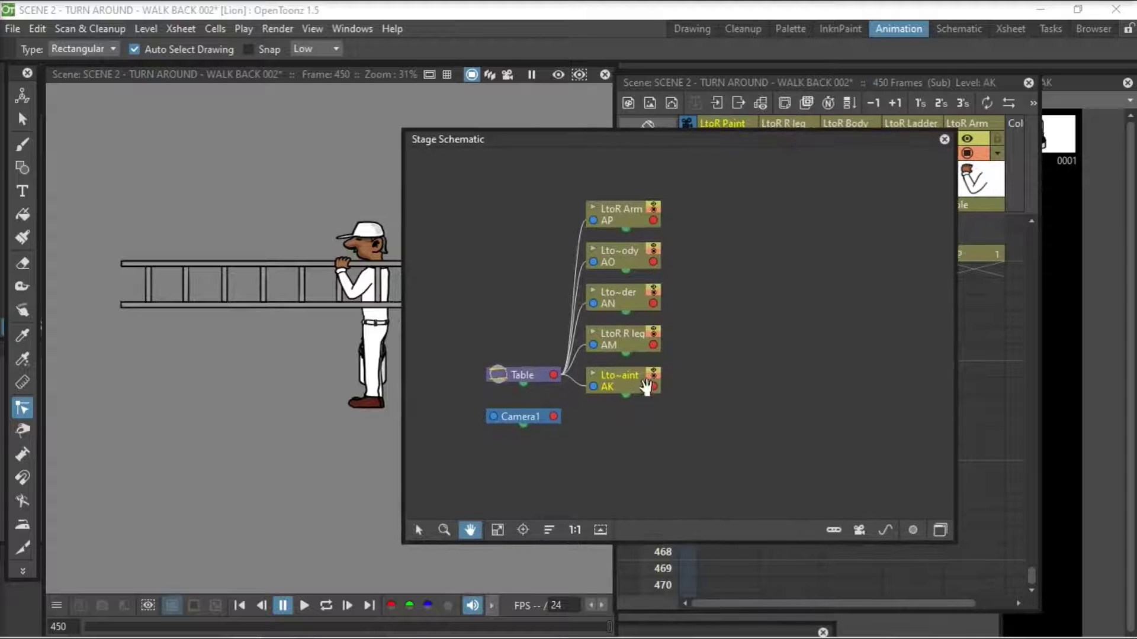
drag(617, 119, 684, 108)
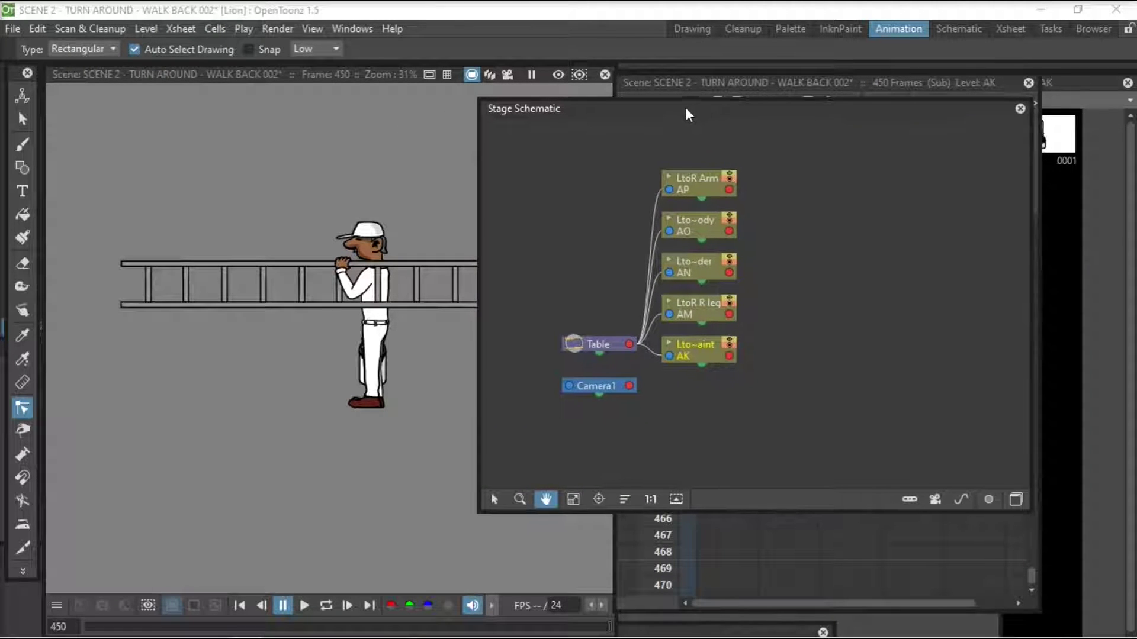
click(494, 500)
- Spread the paint, right leg, body, arm and ladder nodes apart in the Stage Schematic
click(710, 355)
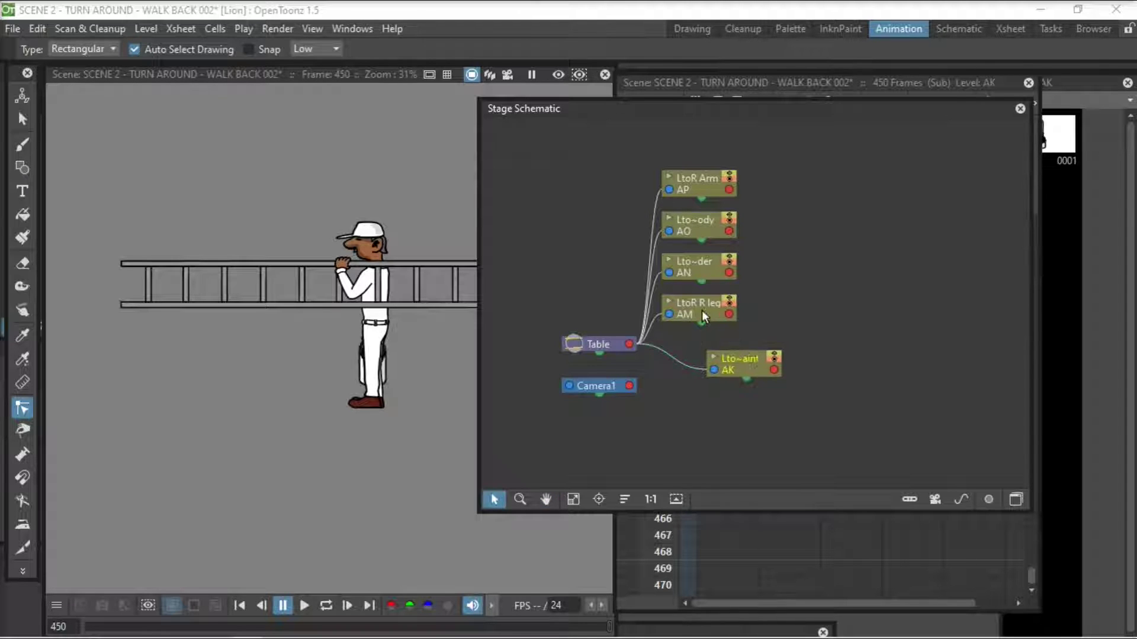
drag(702, 310, 807, 304)
drag(696, 226, 687, 236)
drag(697, 183, 794, 185)
drag(707, 270, 834, 267)
drag(796, 182, 808, 169)
- Parent the arm, ladder, right leg and paint nodes to the LtoR Body node in the Stage Schematic
drag(777, 176, 721, 241)
drag(691, 237, 705, 246)
drag(795, 266, 694, 221)
drag(773, 307, 718, 228)
click(719, 374)
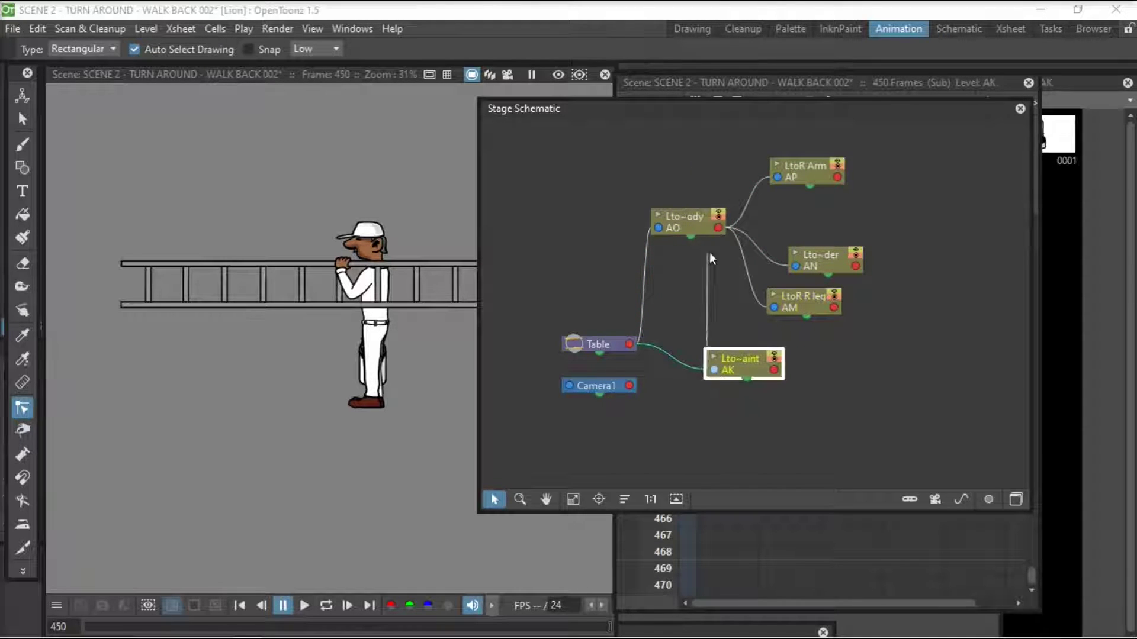
click(699, 230)
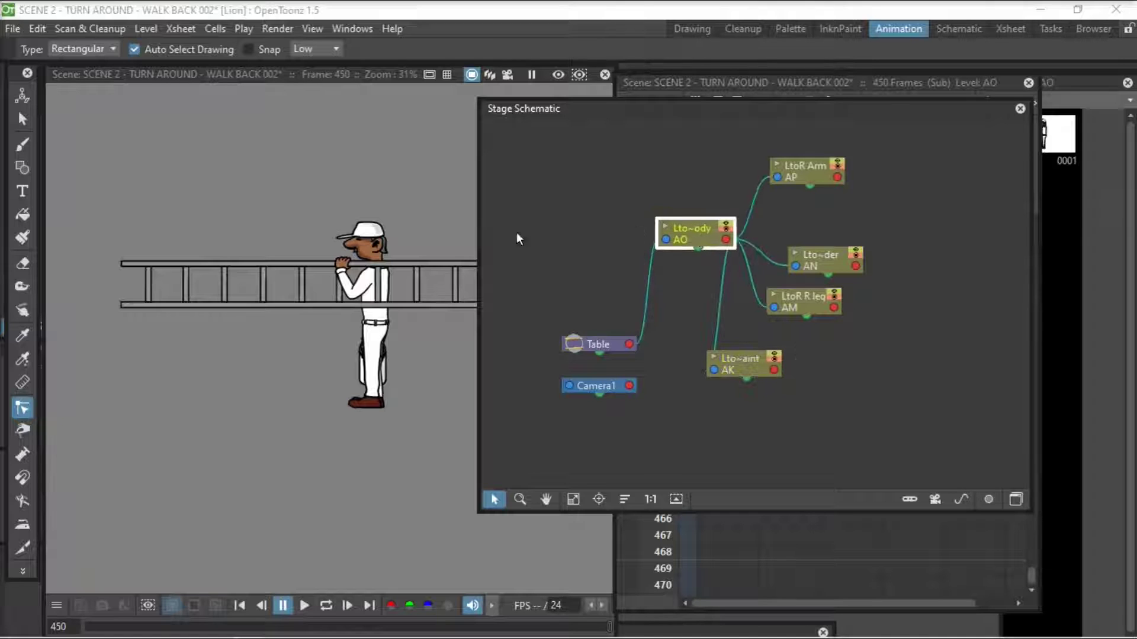
- Try moving the LtoR Body upward with the Animate tool to test the parenting, and undo the move
click(22, 95)
mouse_move(371, 259)
mouse_down()
mouse_move(354, 202)
mouse_move(317, 273)
mouse_move(370, 238)
mouse_up()
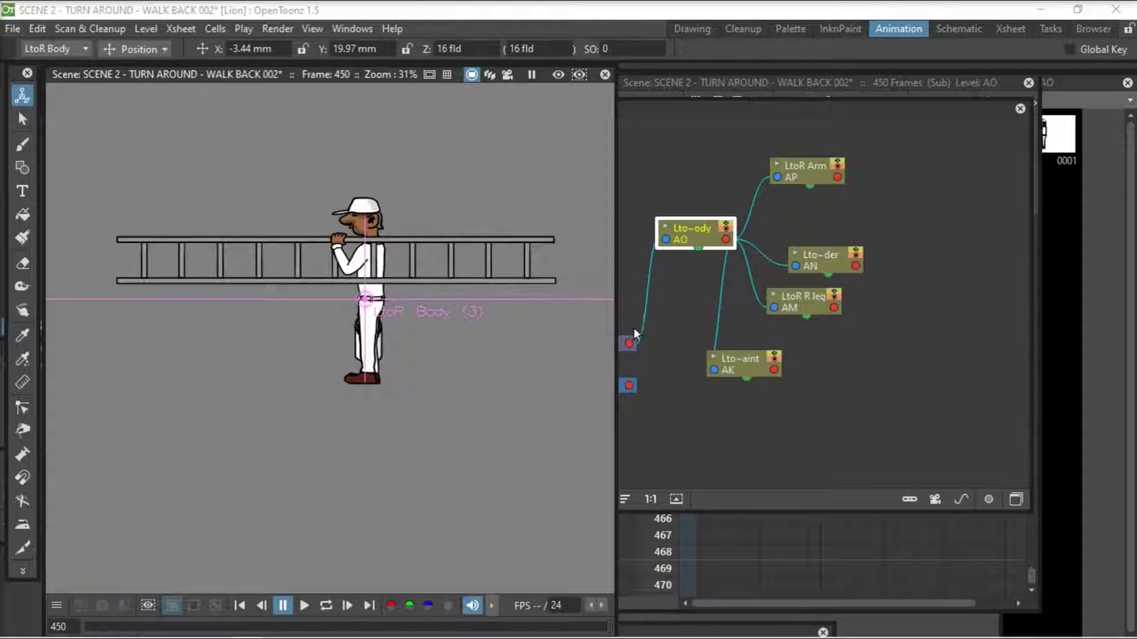
key(ctrl+z)
- Shift the LtoR Paint node aside and put the Stage Schematic window away
mouse_move(735, 363)
mouse_down()
mouse_move(775, 371)
mouse_move(790, 358)
mouse_up()
mouse_move(876, 108)
mouse_down()
mouse_move(611, 448)
mouse_move(389, 635)
mouse_up()
- Place the LtoR Ladder's center at the gripping hand, about X -21.18 mm, Y 50.36 mm
click(802, 253)
scroll(408, 332, up, 3)
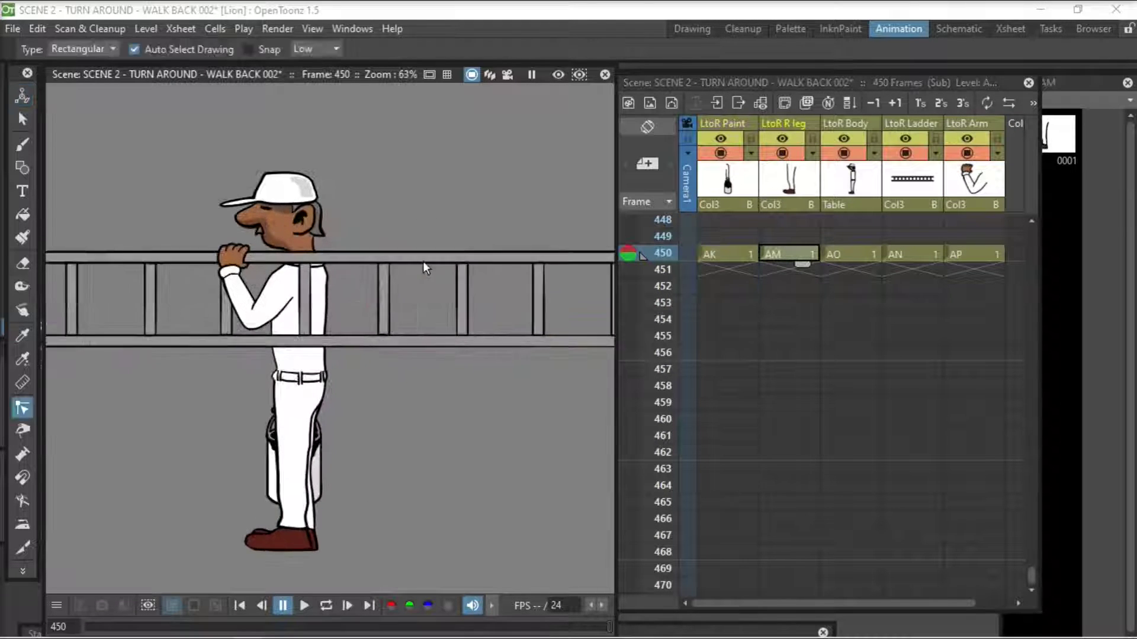
click(155, 49)
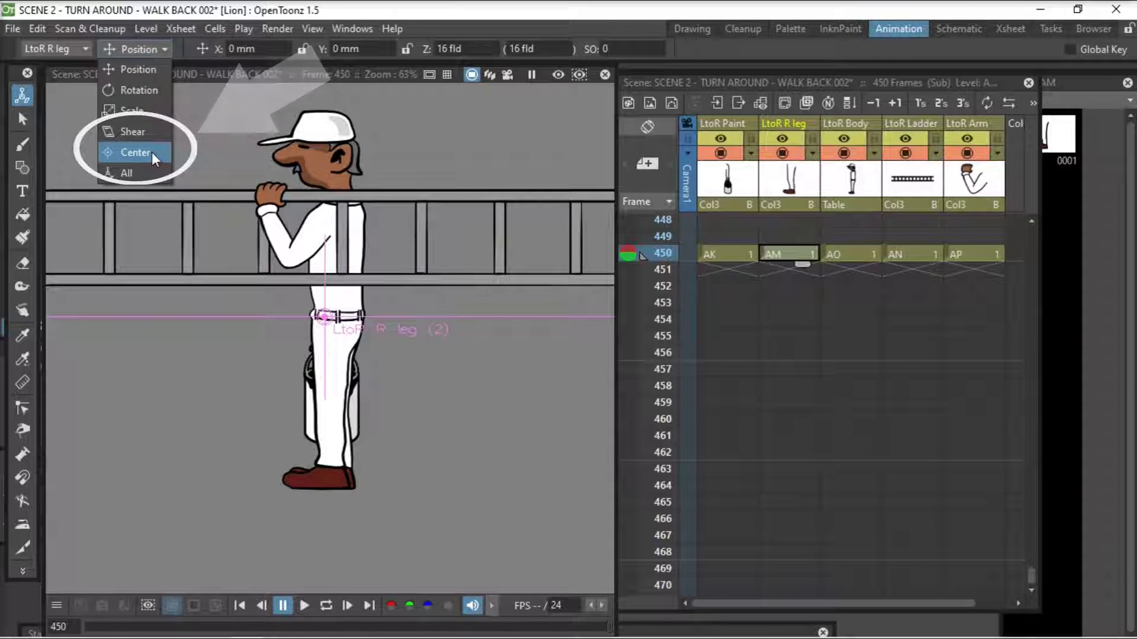
click(152, 152)
click(272, 197)
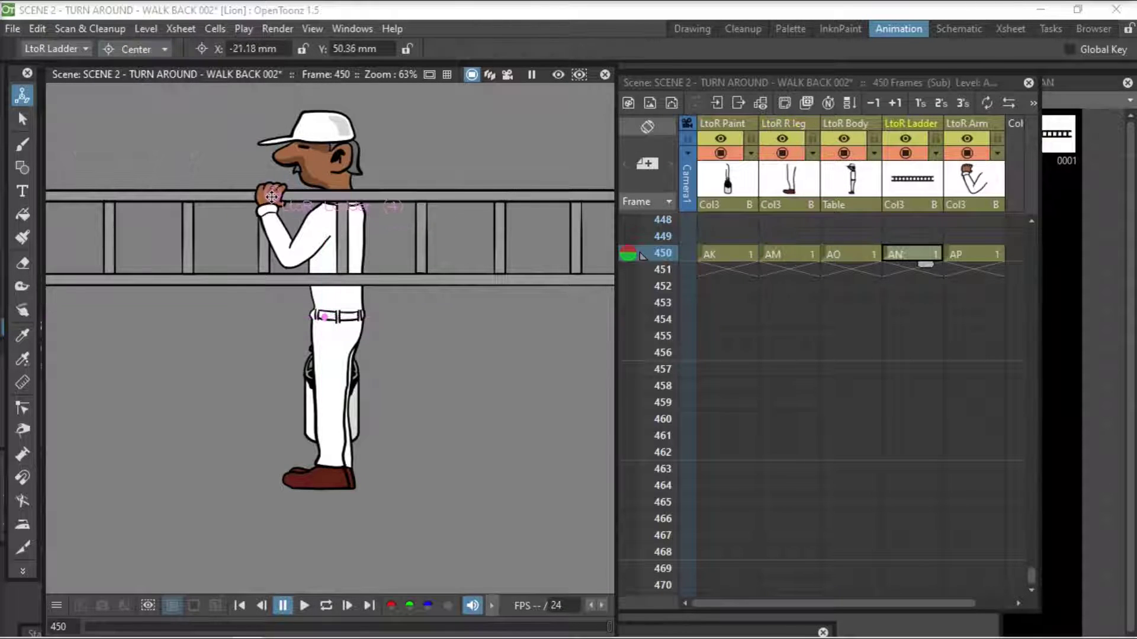
- Place the centers of LtoR Arm (about X 0.21, Y 40.46 mm) and LtoR Paint (about X 5.08, Y 40.63 mm) at the shoulder
click(977, 256)
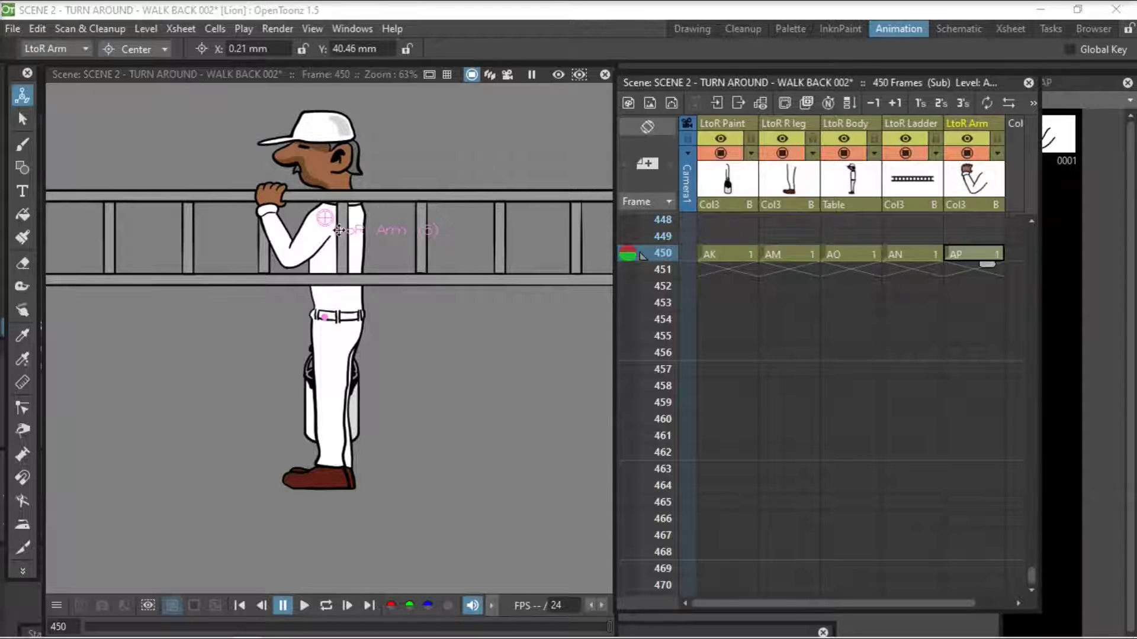
click(340, 316)
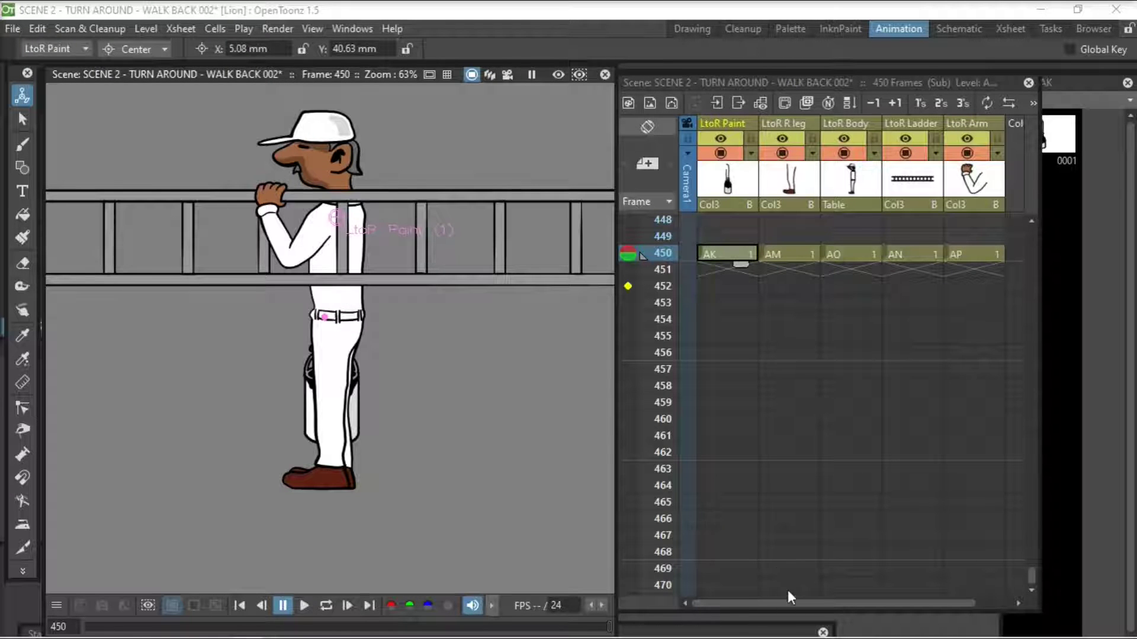
- Create a mesh for the LtoR Body drawing with the Plastic tool, using the default mesh settings
mouse_move(758, 603)
mouse_down()
mouse_move(775, 607)
mouse_move(754, 603)
mouse_up()
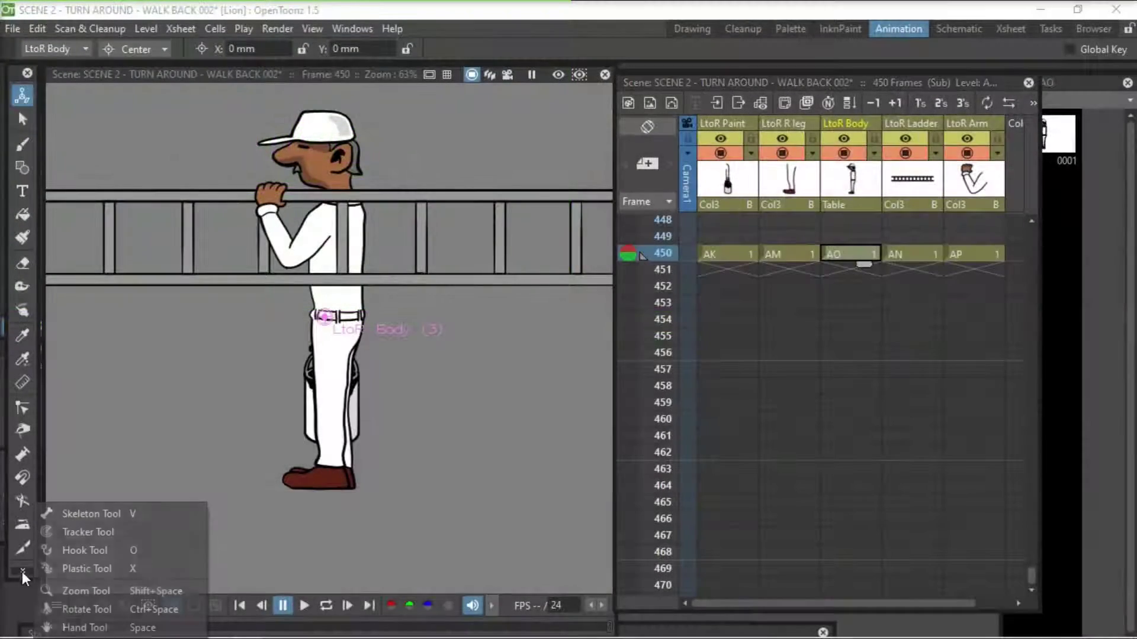
click(86, 567)
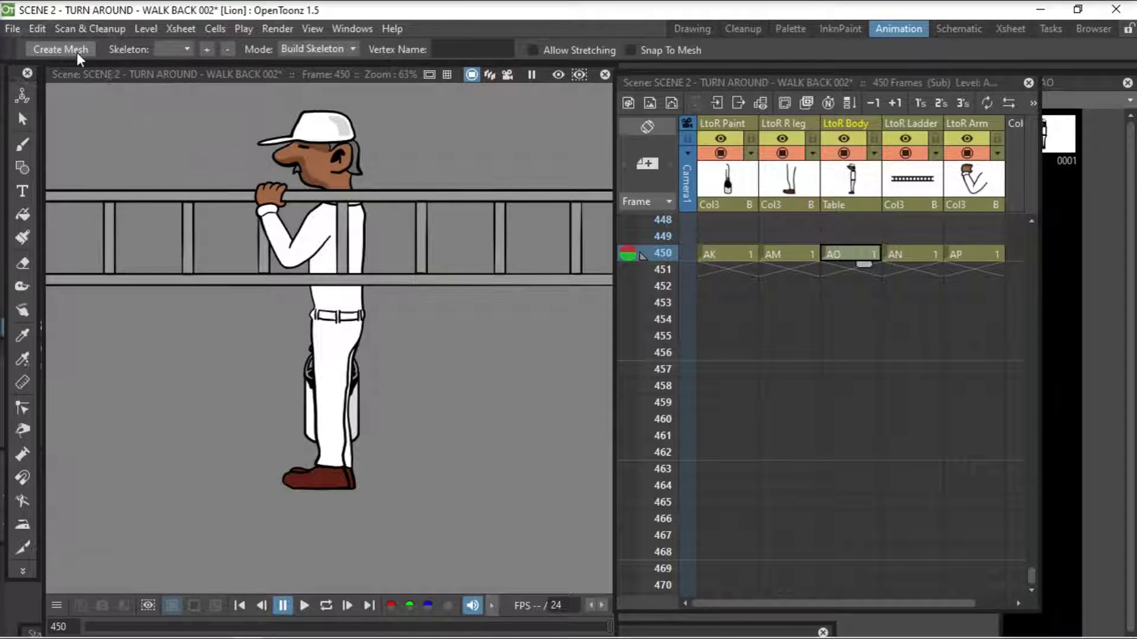
click(60, 49)
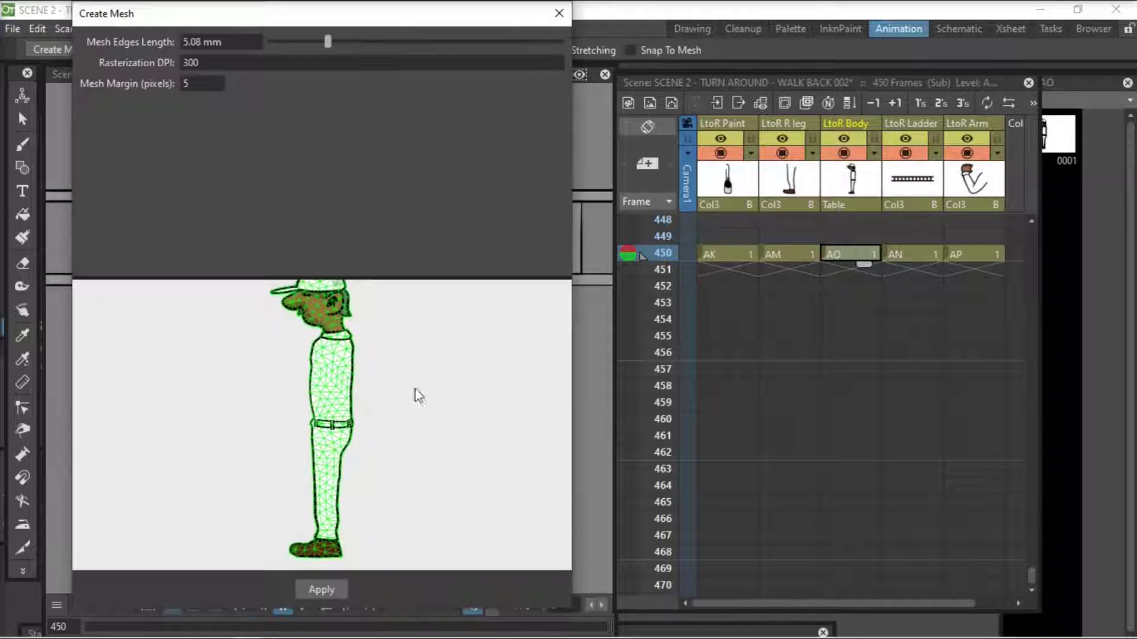
click(325, 588)
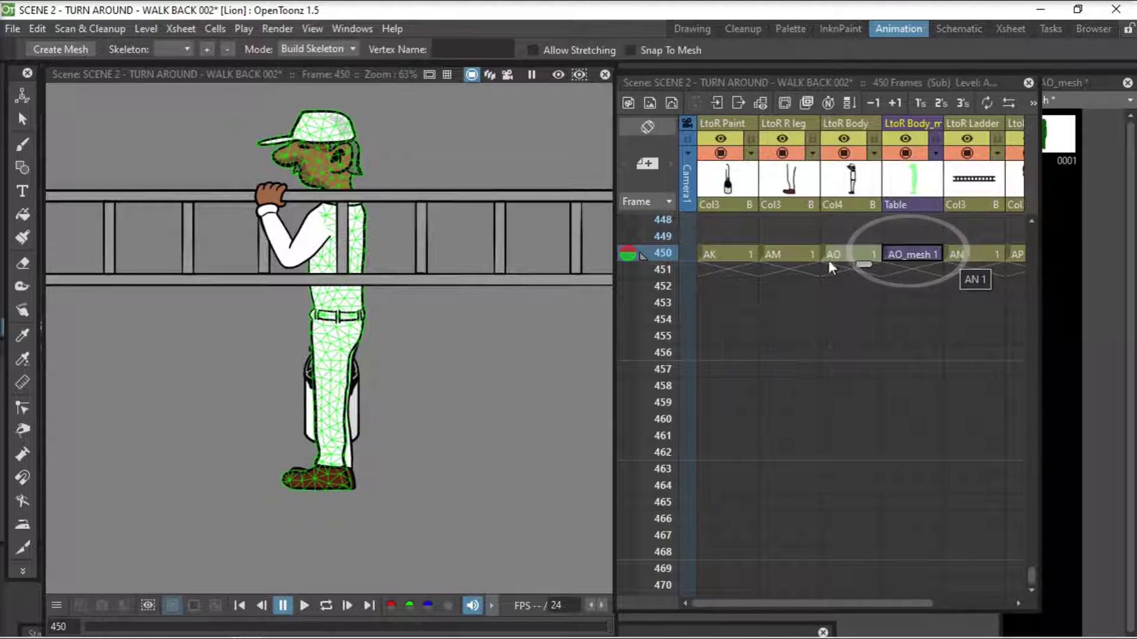
- Create a mesh for the LtoR R leg drawing with the default mesh settings
click(794, 257)
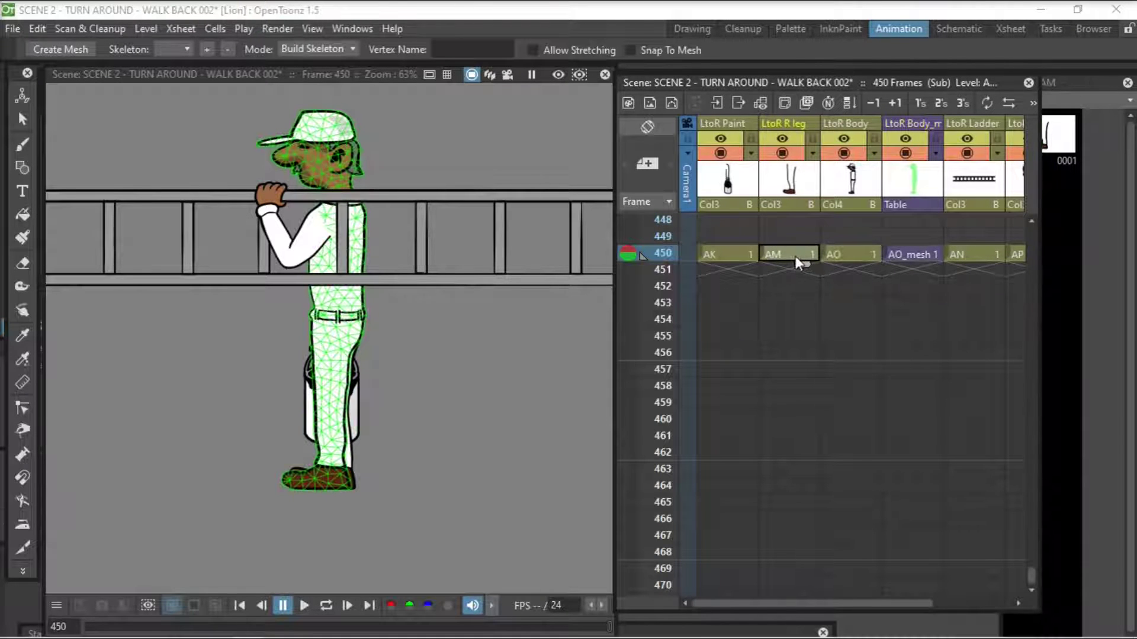
click(22, 572)
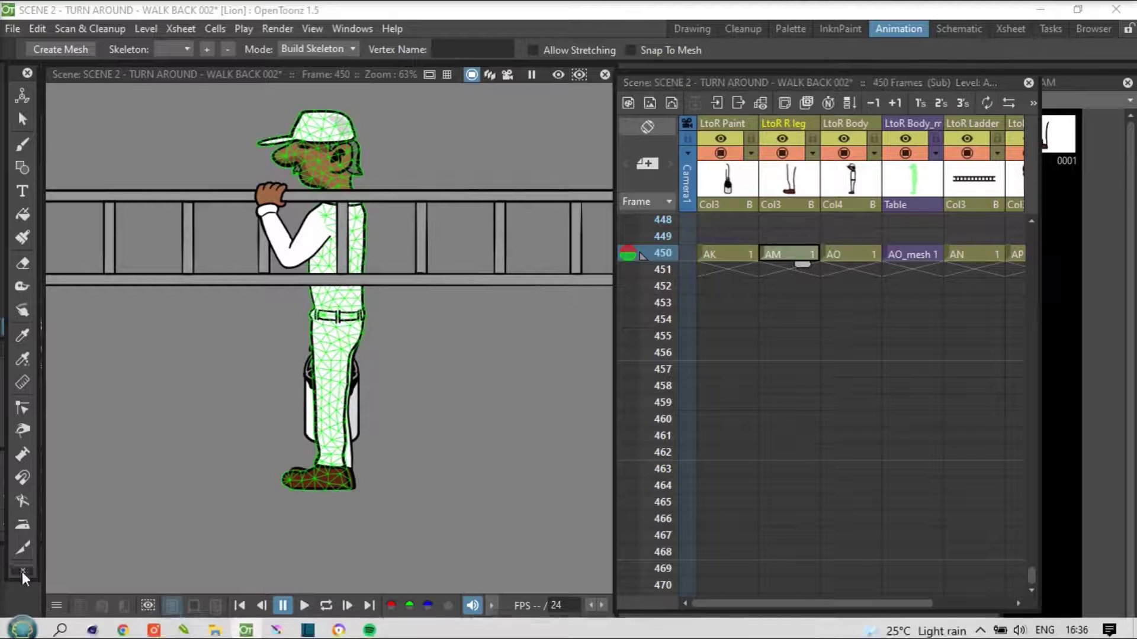
click(79, 568)
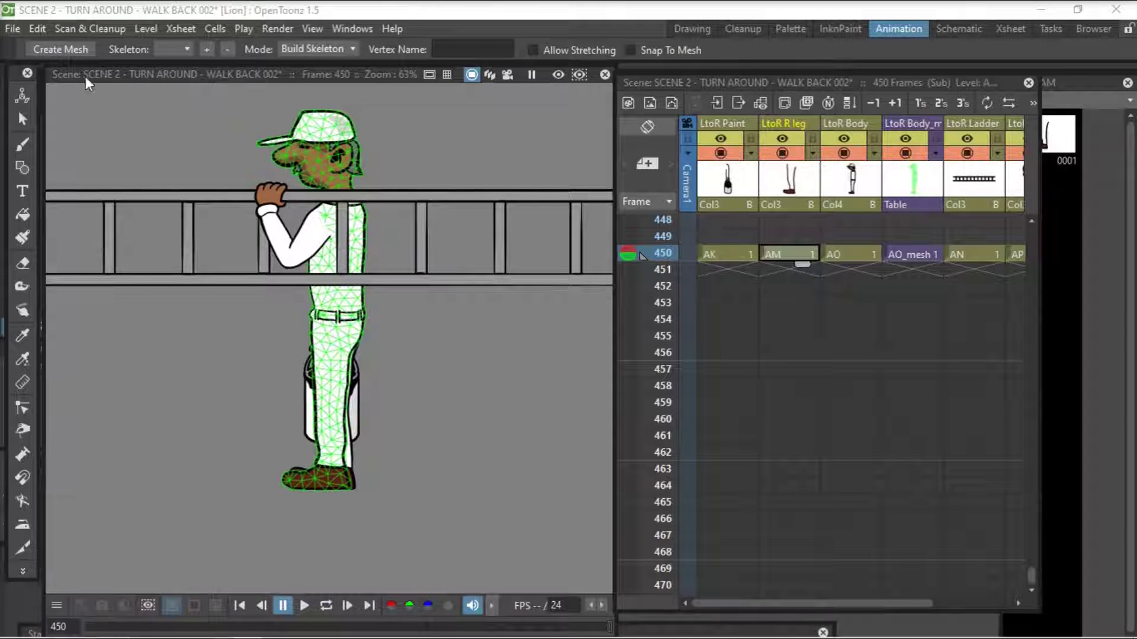
click(73, 49)
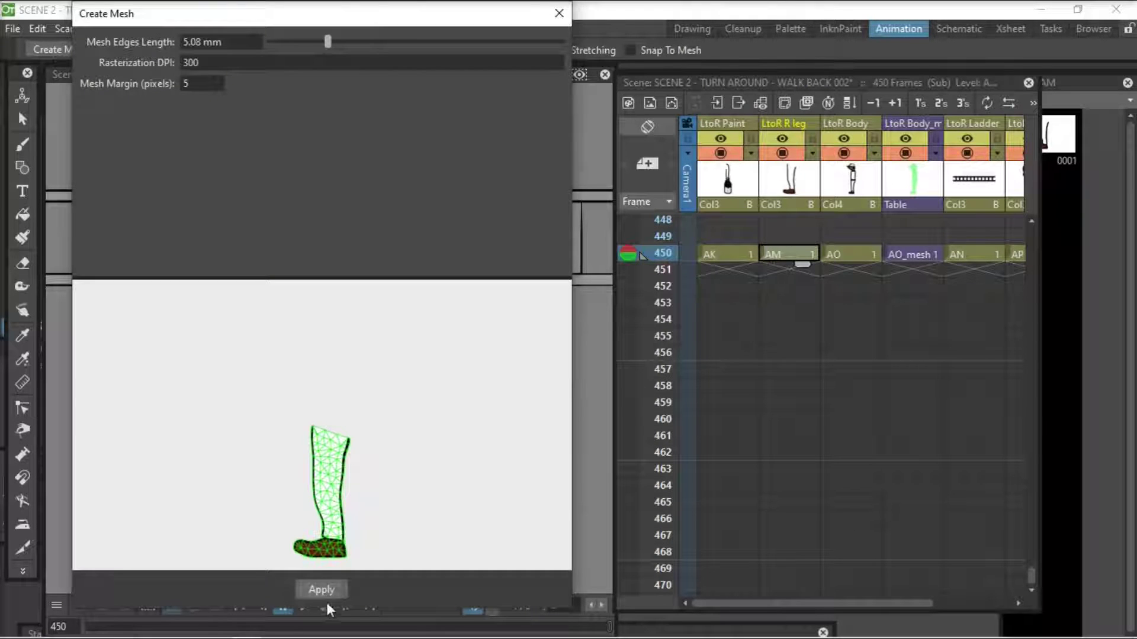
click(326, 590)
click(325, 590)
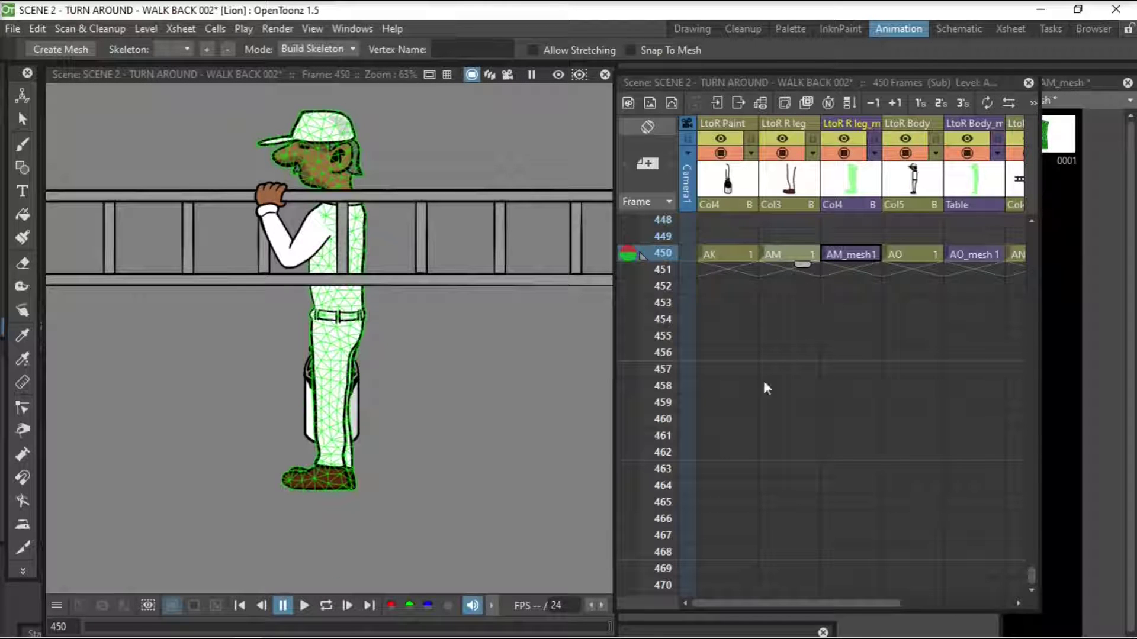
- Create default meshes for the LtoR Paint and LtoR Arm drawings
click(726, 250)
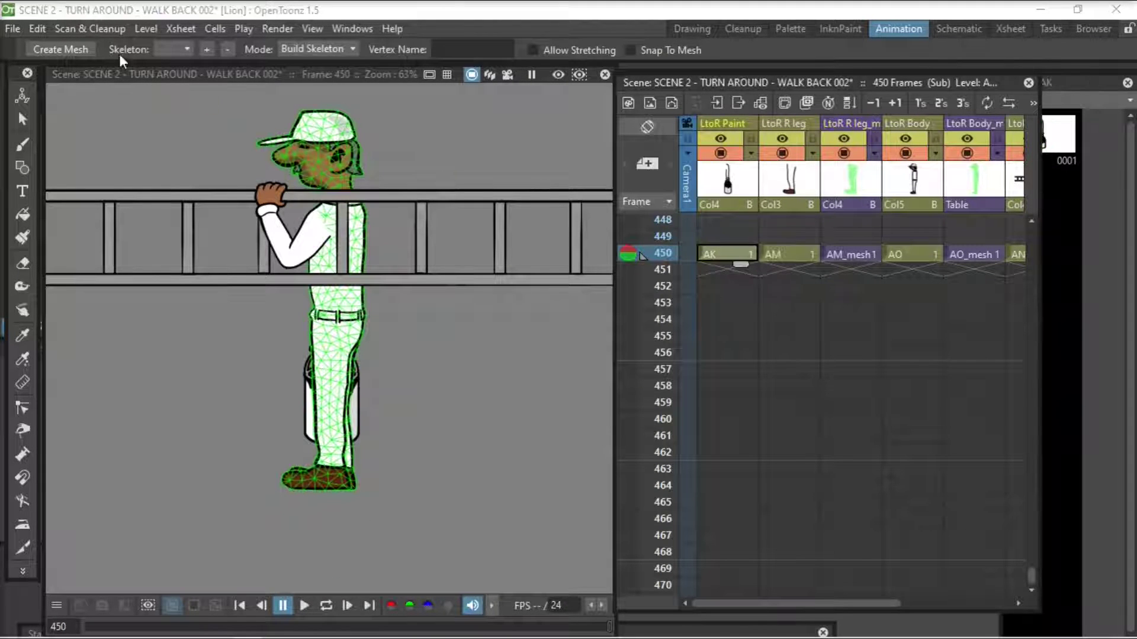
click(80, 52)
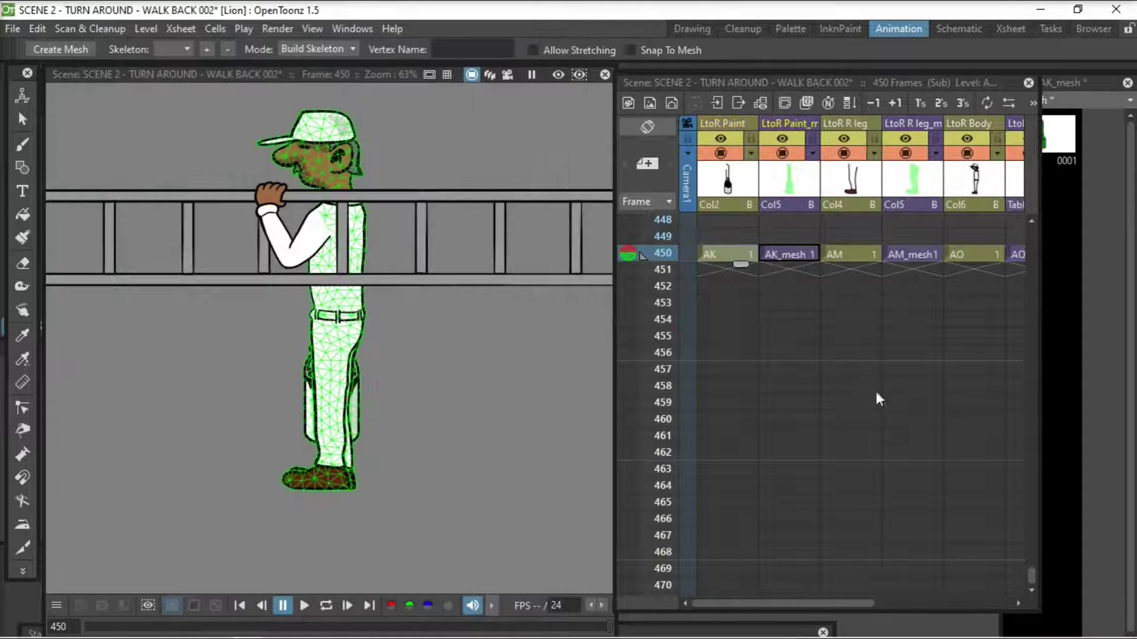
drag(832, 604, 968, 605)
click(932, 254)
click(71, 49)
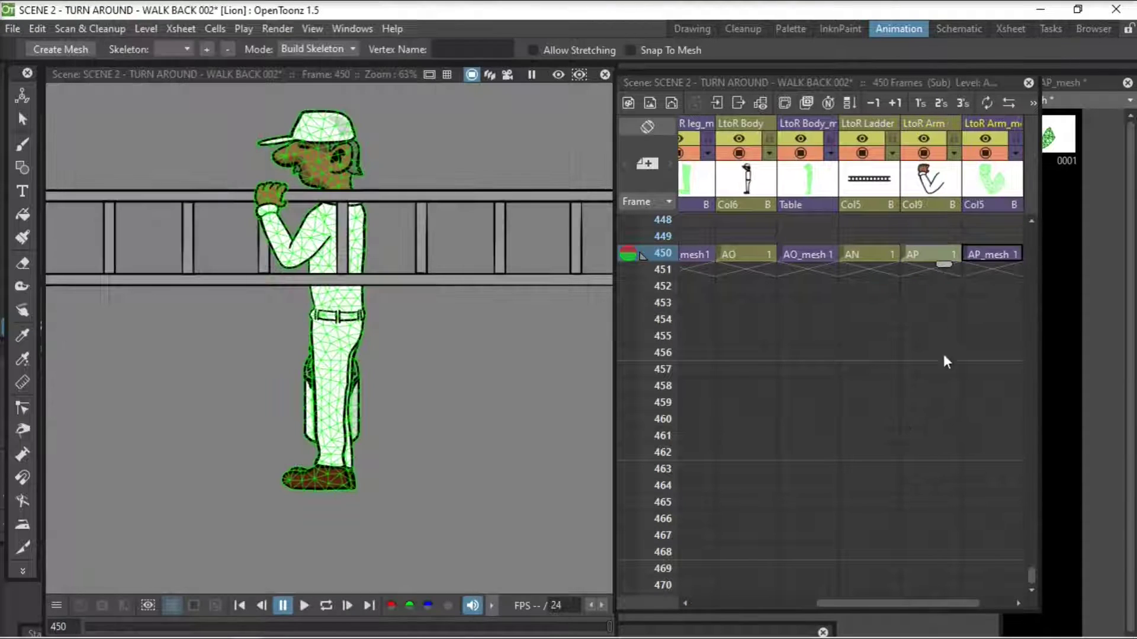
- Create a mesh for the LtoR Ladder drawing with the default mesh settings
click(870, 258)
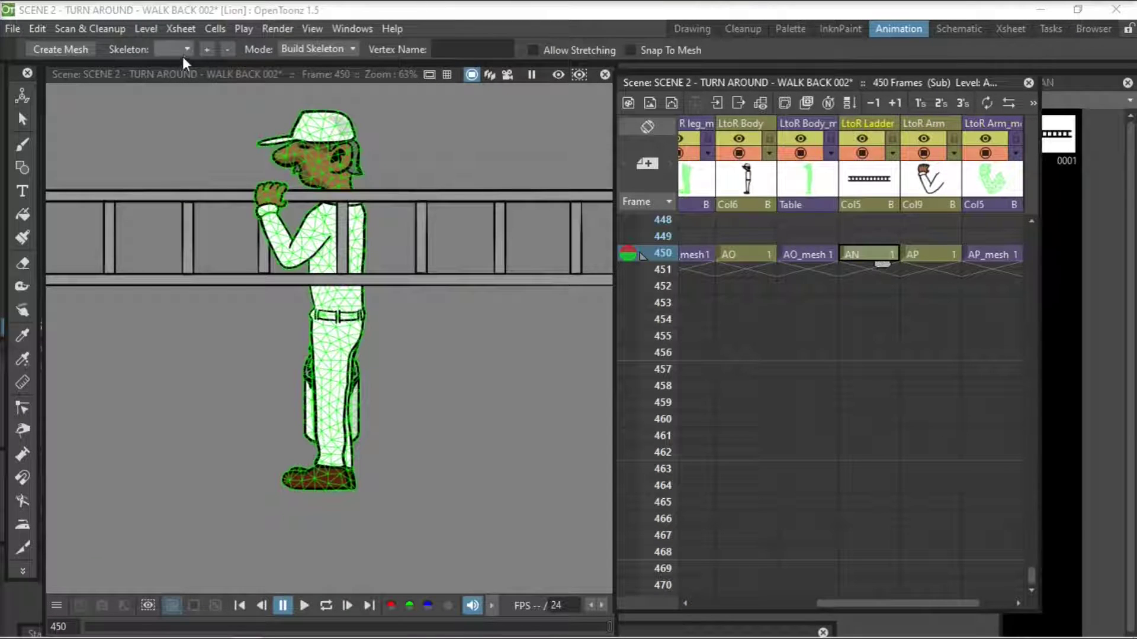
click(67, 50)
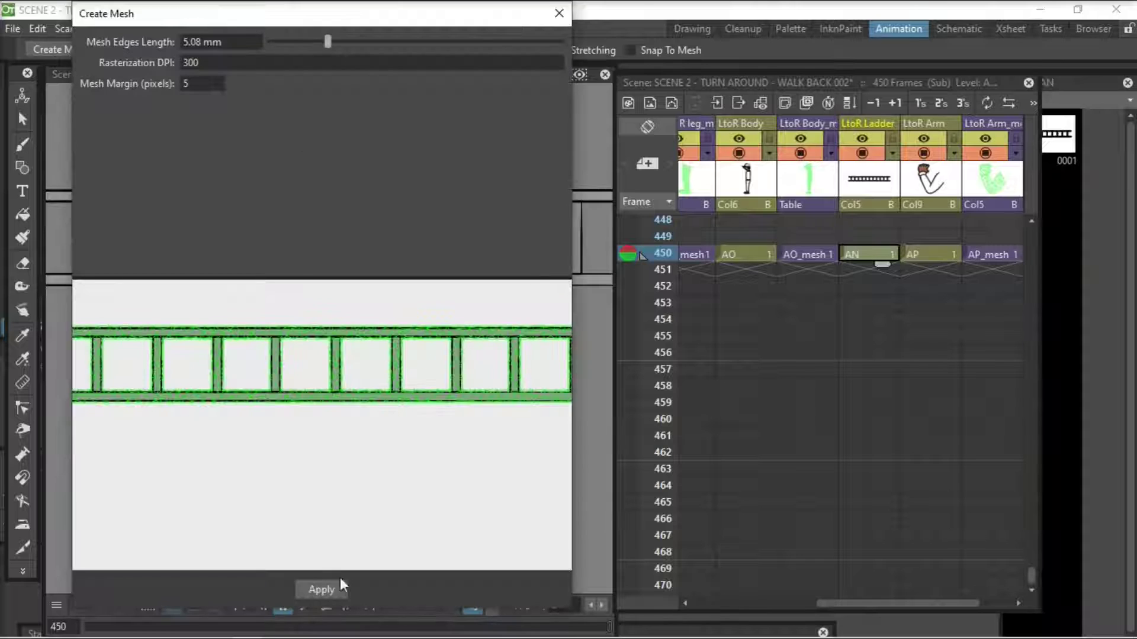
key(Return)
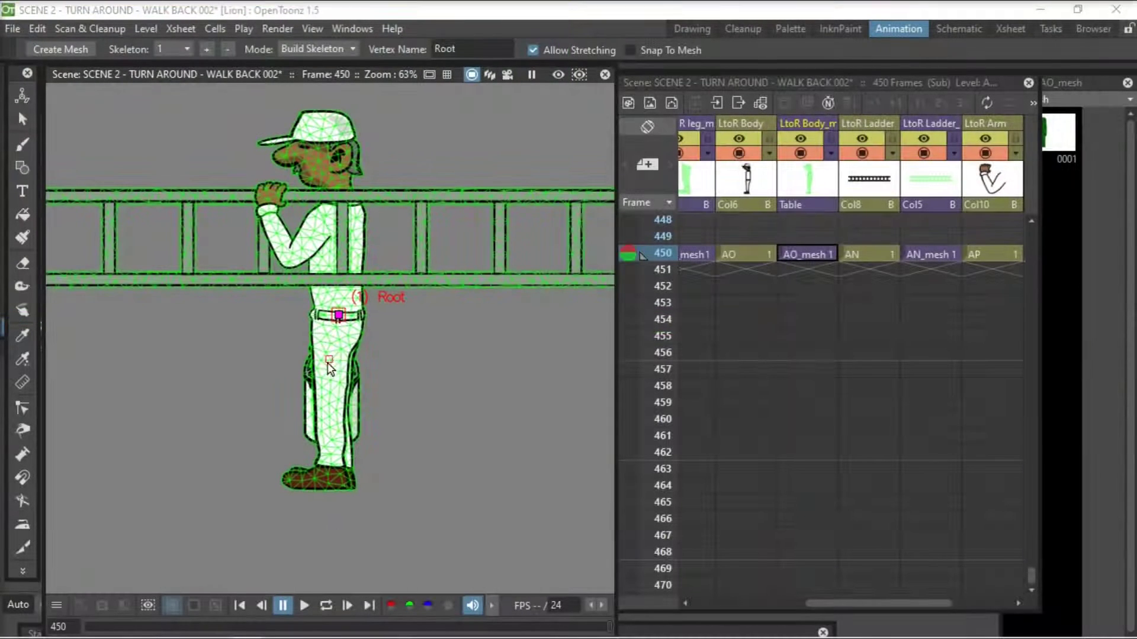
- Build the body mesh's leg skeleton from the root at the belt through hip, knee and ankle to the toe, adjusting the vertex spacing
click(333, 363)
click(332, 392)
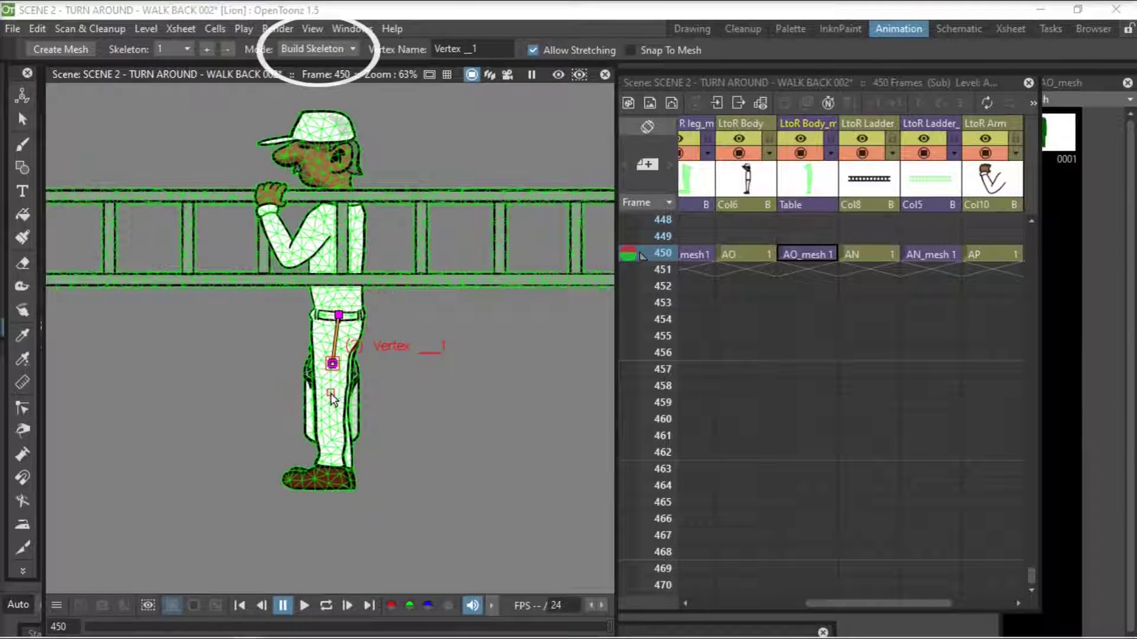
click(332, 477)
click(298, 477)
drag(299, 477, 334, 477)
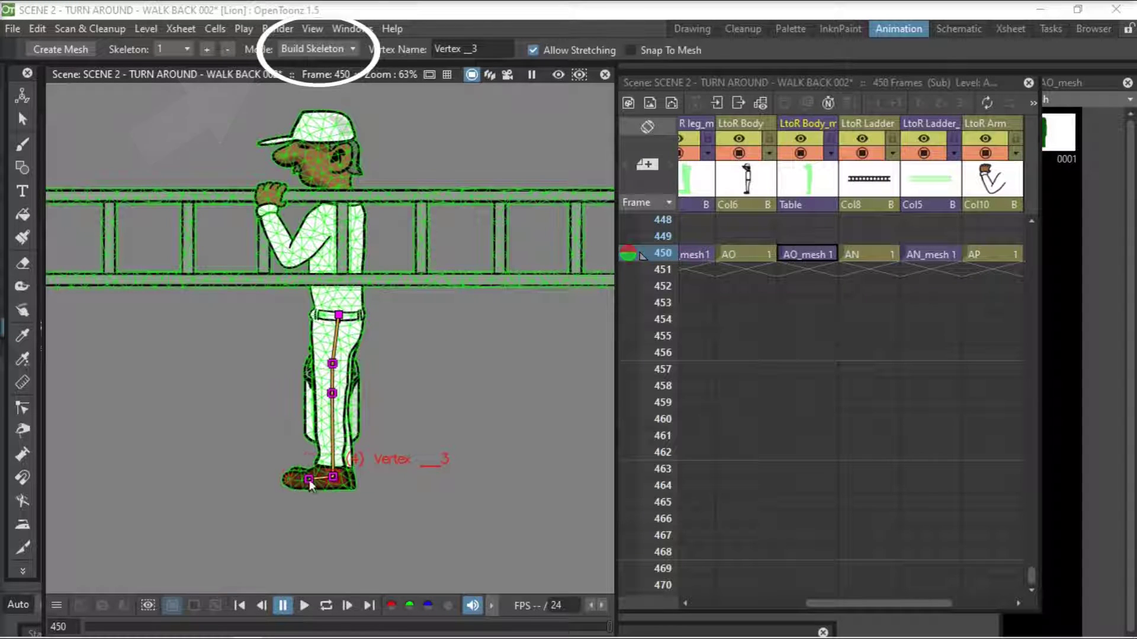
click(309, 492)
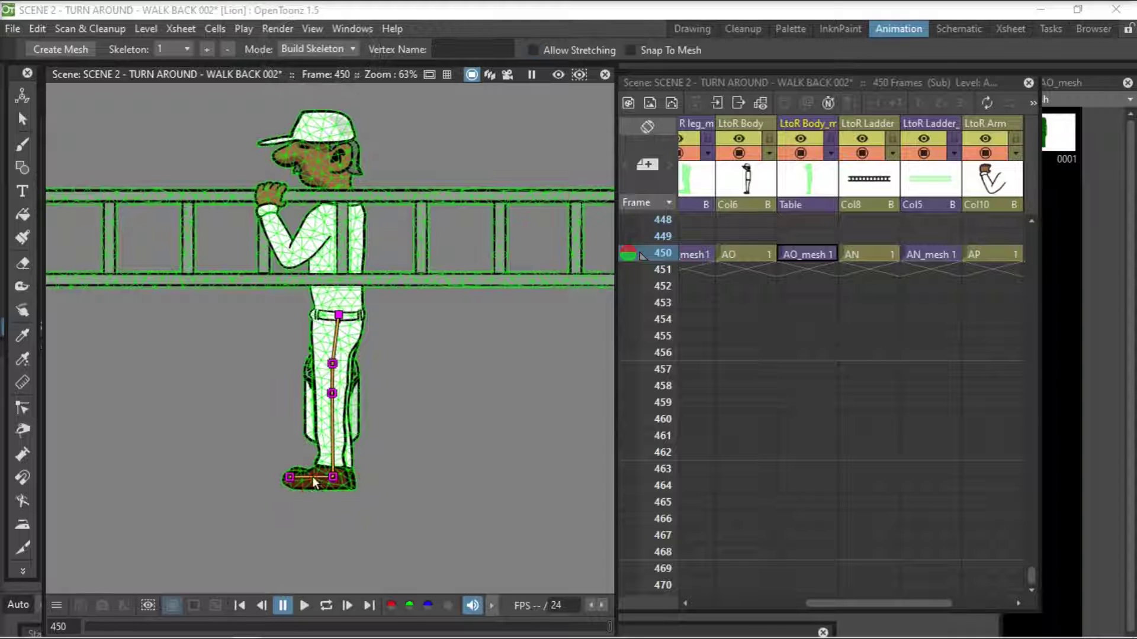
drag(332, 363, 337, 332)
click(332, 382)
- Extend the body mesh's skeleton from the root up through the torso and neck into the head and cap
click(340, 312)
click(336, 257)
click(343, 202)
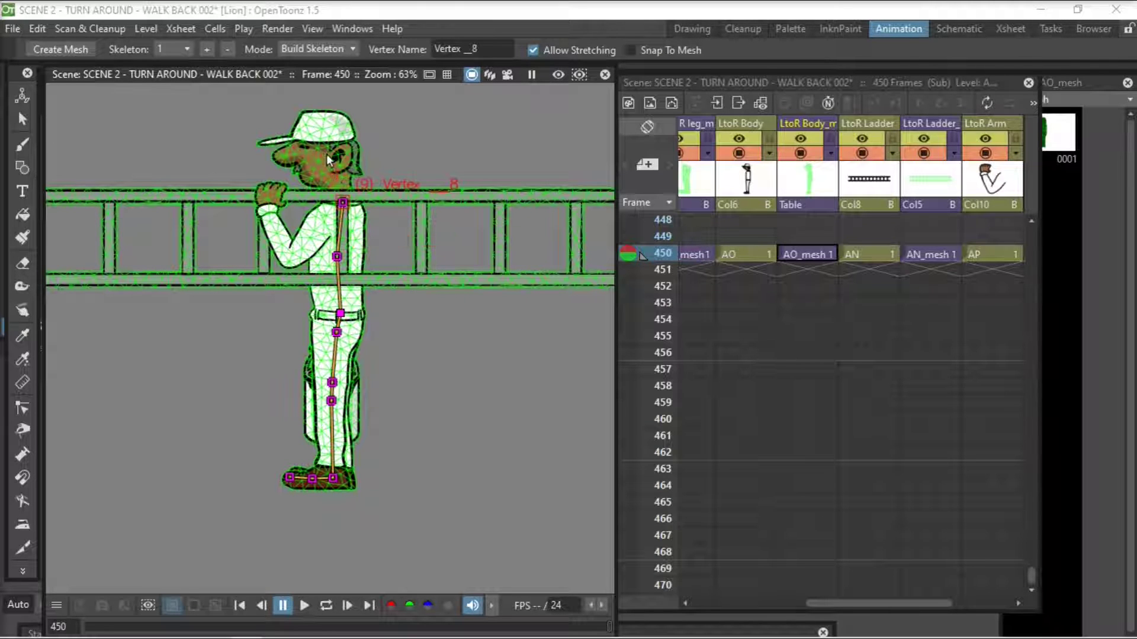
click(334, 175)
click(321, 150)
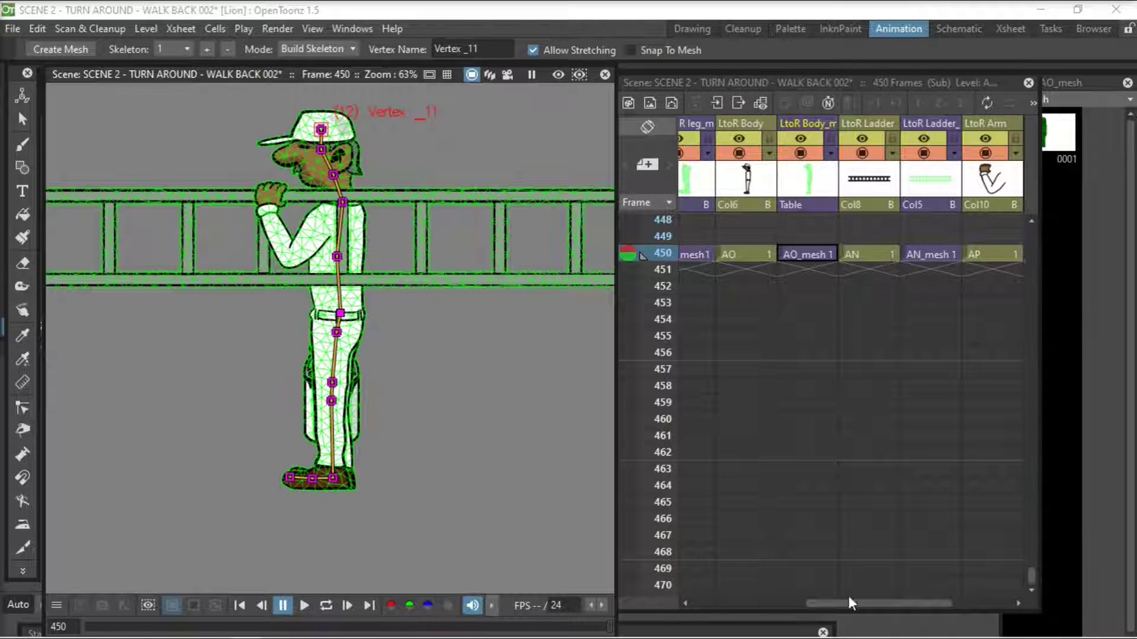
- Build the LtoR R leg mesh's skeleton from a root at the belt through hip, knee and ankle to the foot
drag(847, 605, 777, 604)
click(358, 368)
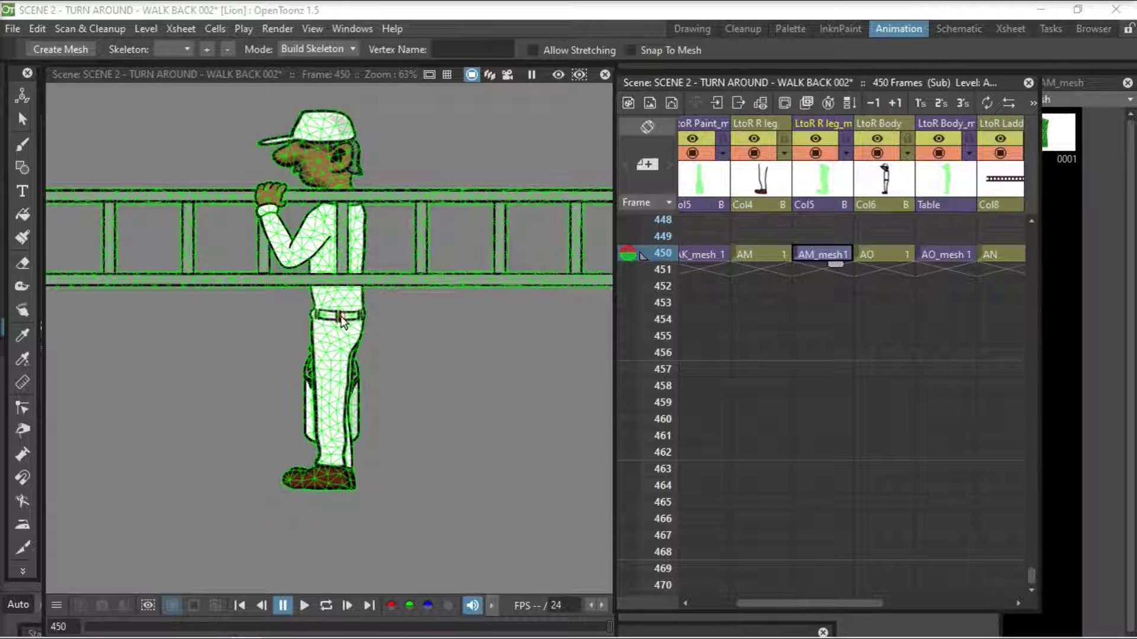
click(341, 312)
click(338, 333)
click(335, 380)
click(336, 405)
click(339, 476)
click(311, 478)
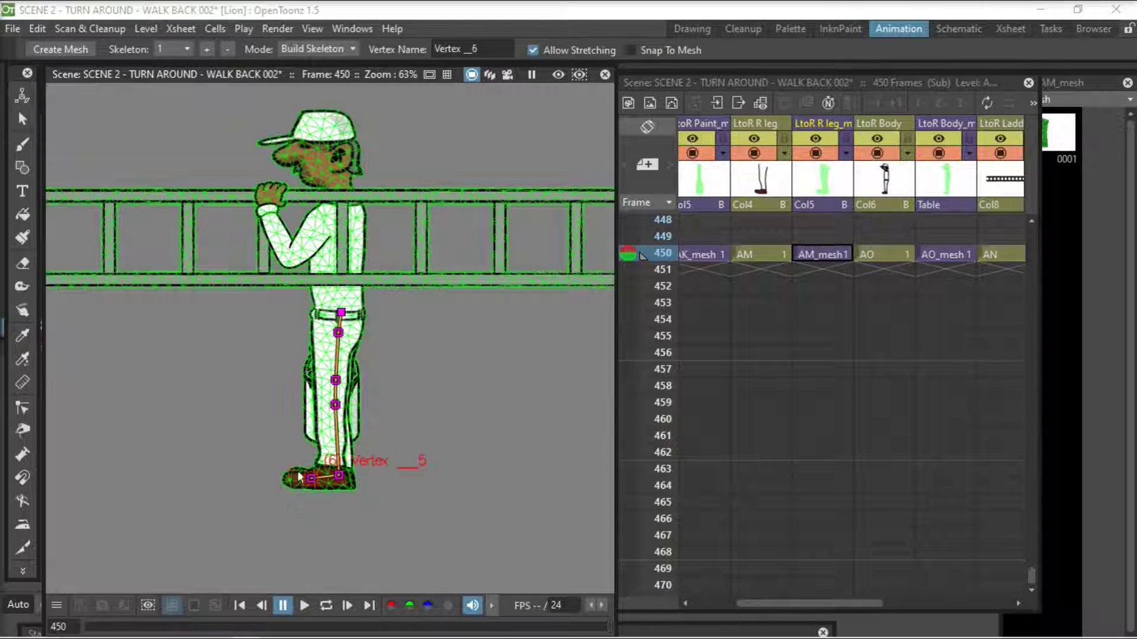
- Hide the LtoR Body and LtoR R leg drawings in the viewer to expose the arm holding the paint can
drag(807, 604, 864, 609)
click(787, 254)
click(342, 210)
click(847, 140)
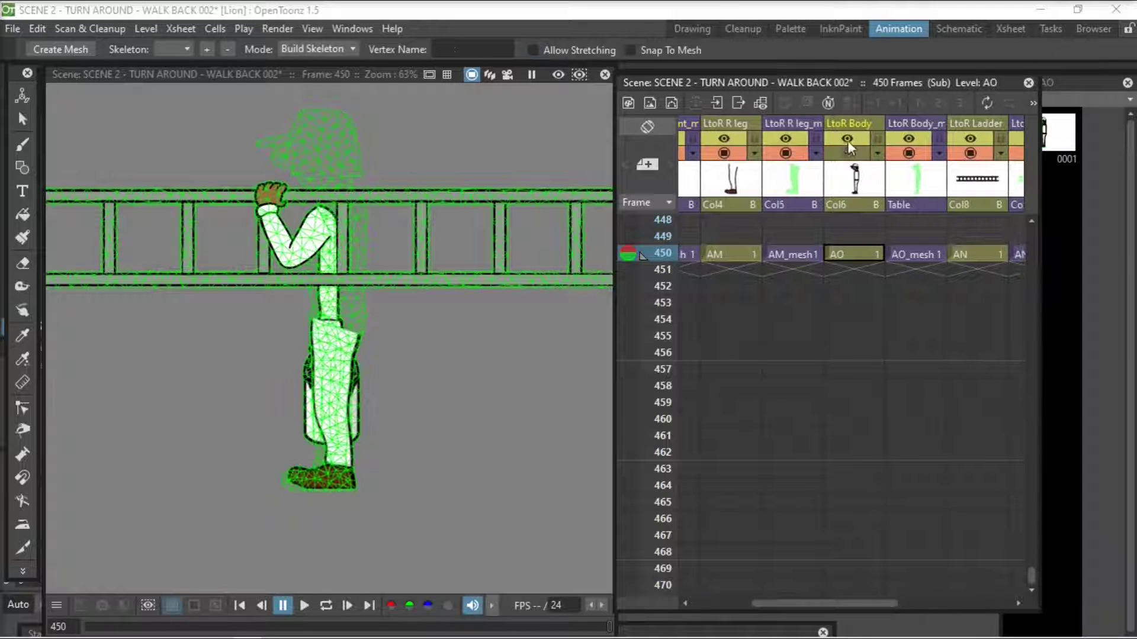
click(725, 154)
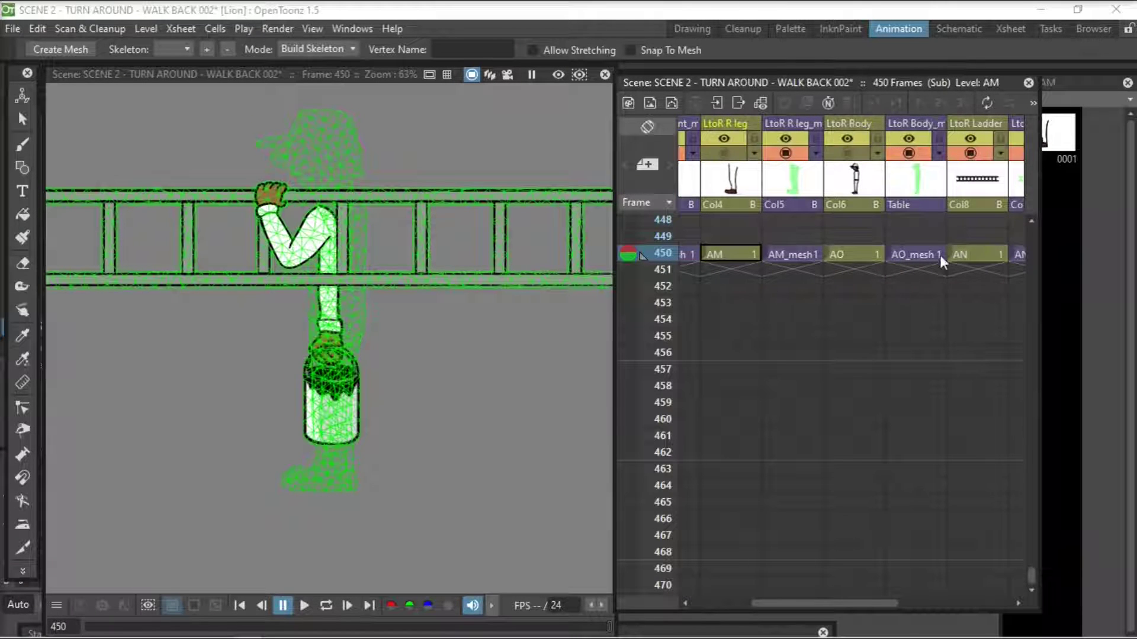
- Build the LtoR Paint mesh's skeleton from the shoulder through elbow, wrist and hand to the can's base, then show the leg and body drawings again
drag(813, 605, 754, 605)
click(787, 254)
click(335, 209)
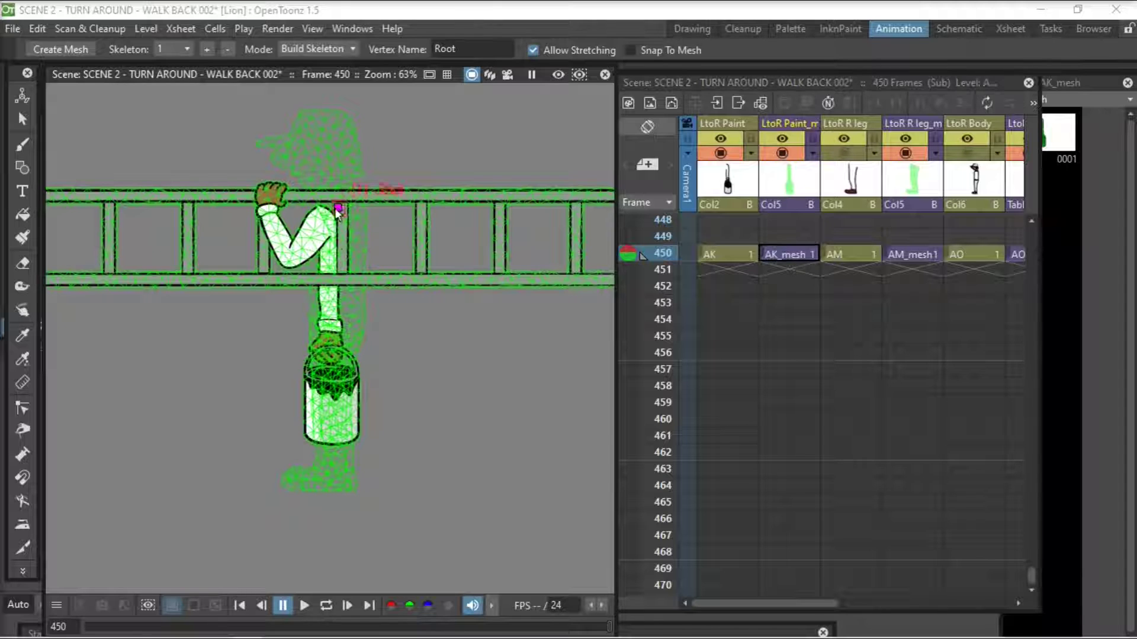
click(330, 280)
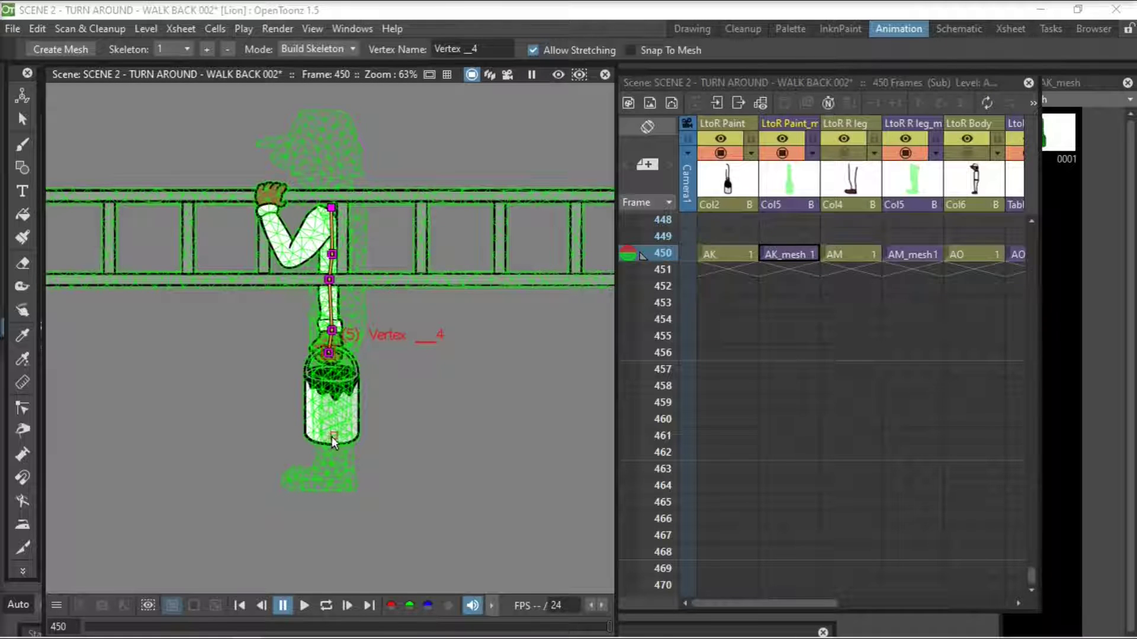
click(842, 153)
click(968, 153)
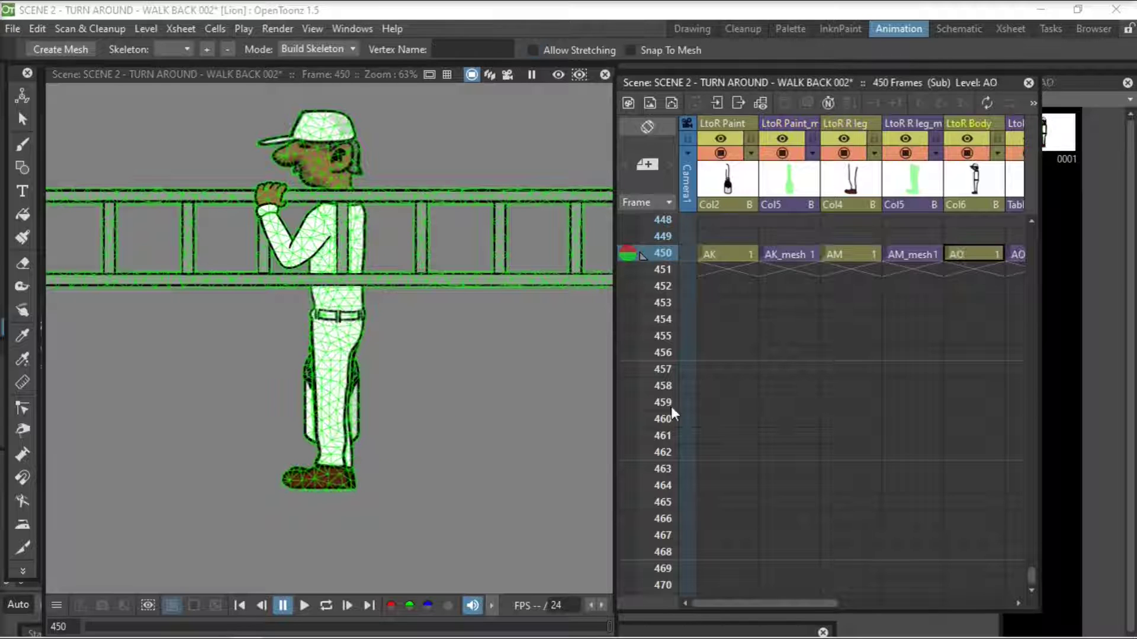
- Build the LtoR Arm mesh's skeleton from a root at the shoulder through upper arm, elbow and wrist to the hand
drag(798, 605, 965, 604)
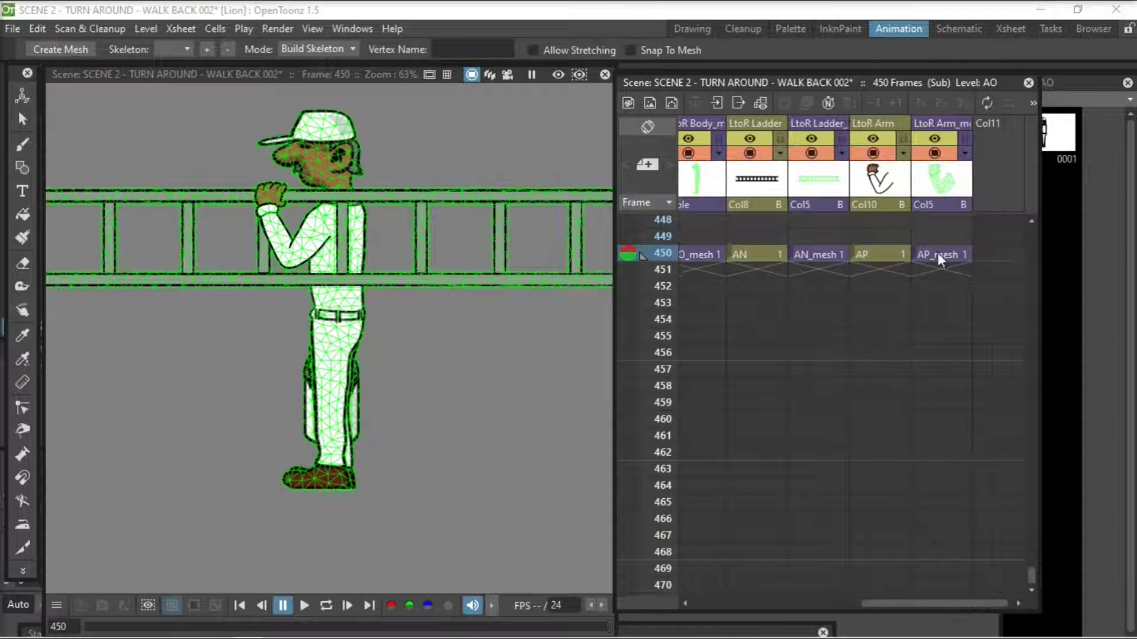
click(333, 216)
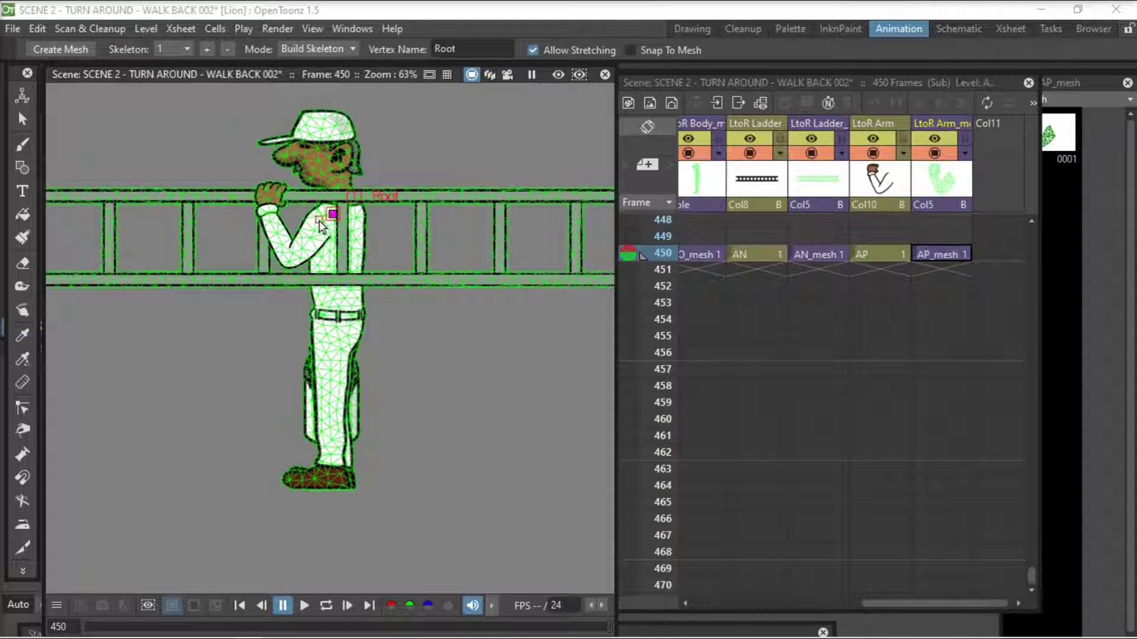
click(294, 255)
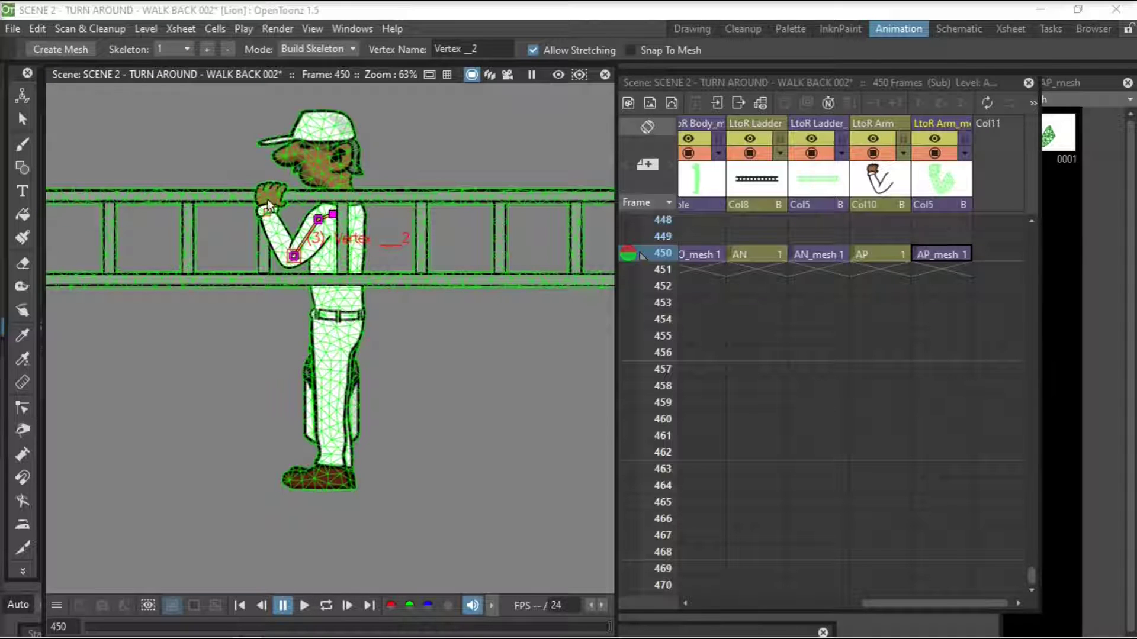
click(269, 211)
click(271, 190)
- Root the LtoR Ladder mesh's skeleton at the painter's hand and add a vertex at the upper rail's end behind him
drag(896, 603, 887, 603)
click(828, 253)
click(270, 190)
key(space)
drag(536, 296, 213, 324)
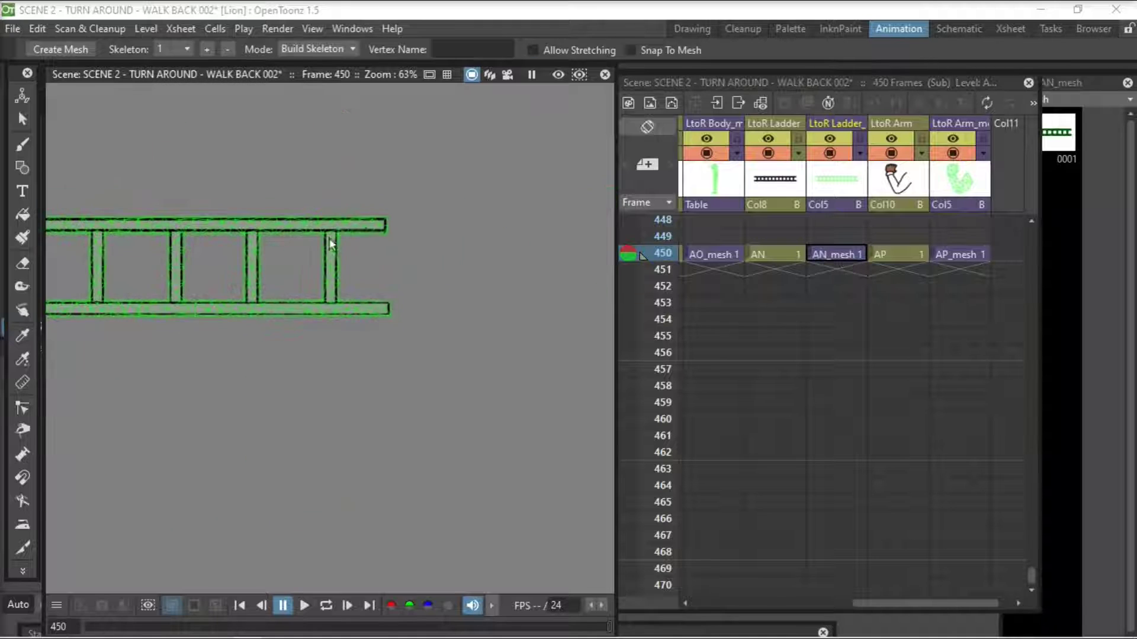
key(shift+space)
drag(383, 398, 402, 497)
key(space)
drag(85, 274, 217, 263)
click(21, 573)
click(71, 567)
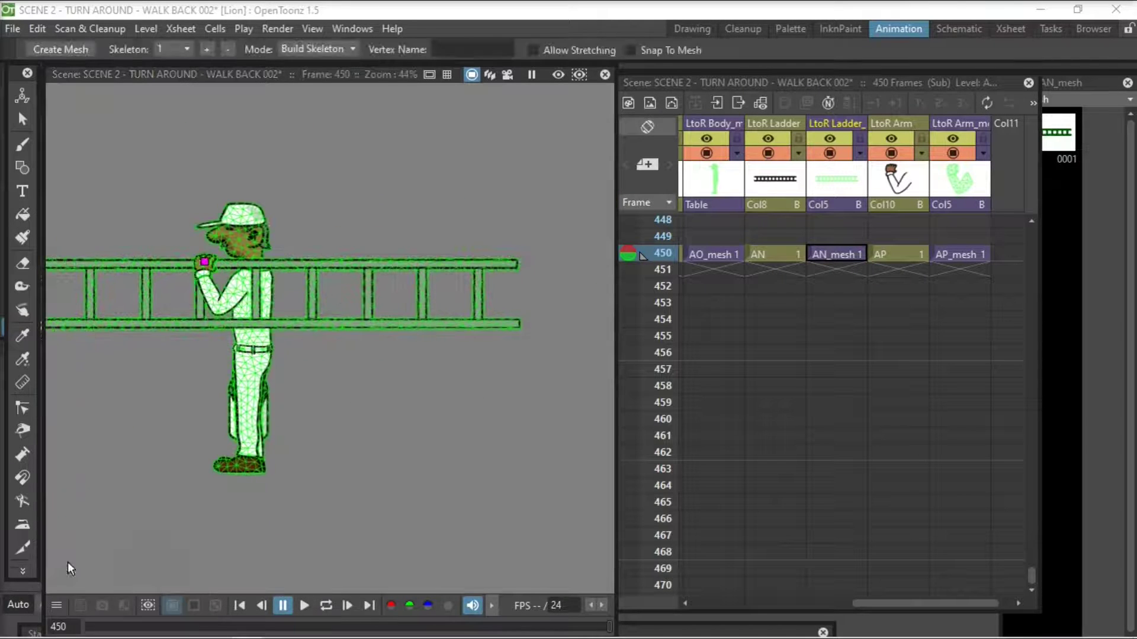
click(513, 261)
- Extend the ladder skeleton from its root to a vertex at the upper rail's end in front of the painter
key(space)
drag(353, 384, 598, 410)
click(448, 288)
click(137, 292)
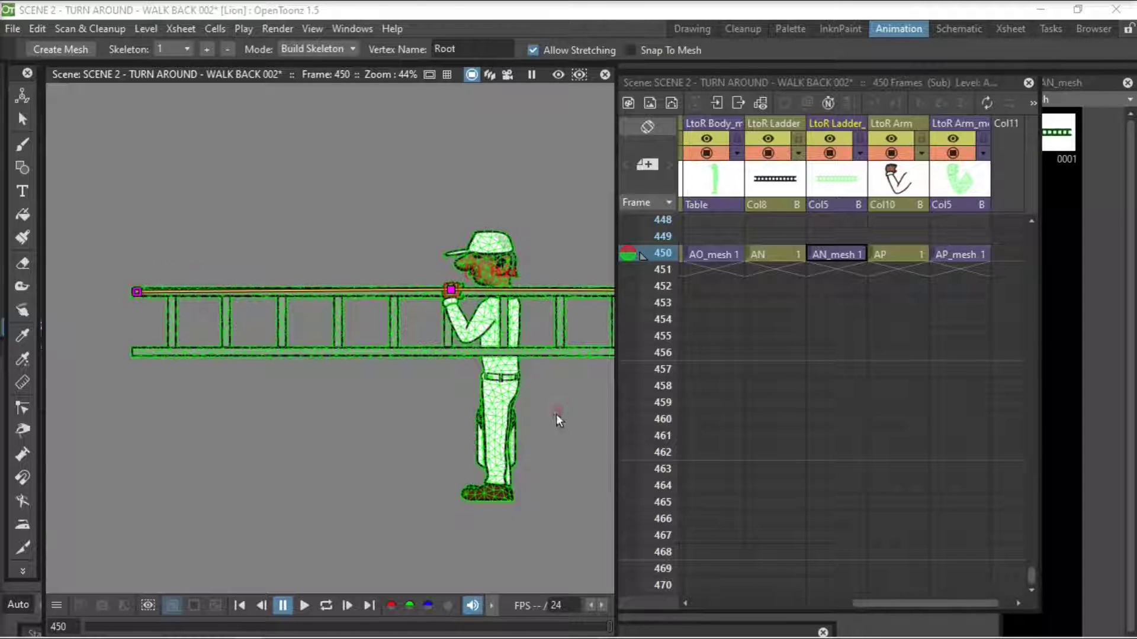
- Extend the exposure of all the LtoR drawing and mesh columns to frame 500
scroll(556, 414, down, 2)
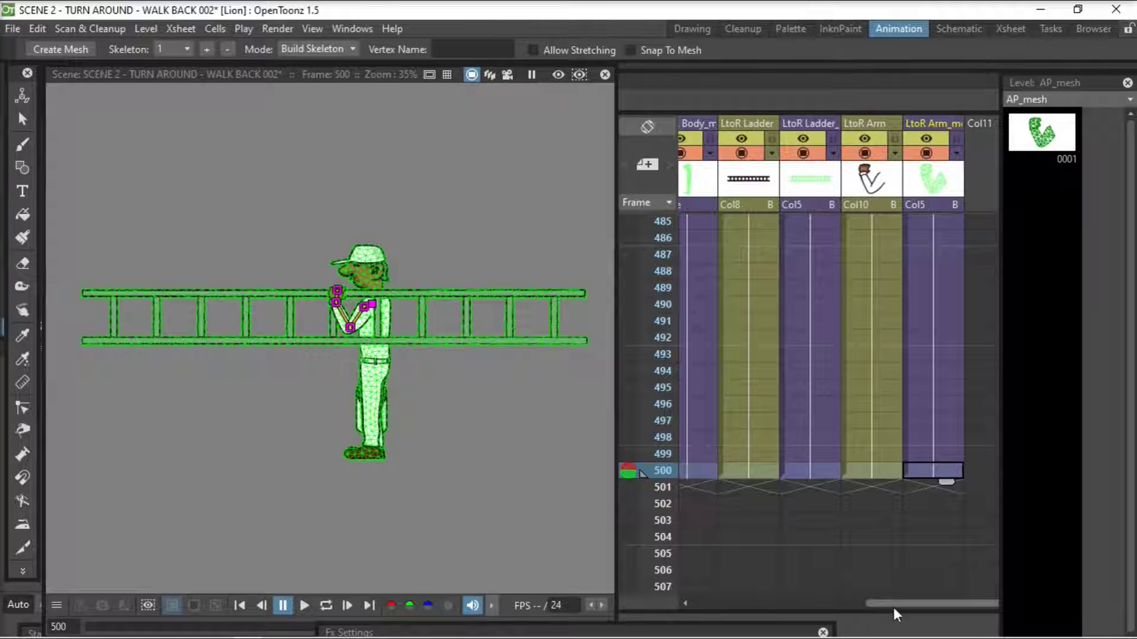
mouse_move(894, 607)
mouse_down()
mouse_move(767, 608)
mouse_move(833, 610)
mouse_up()
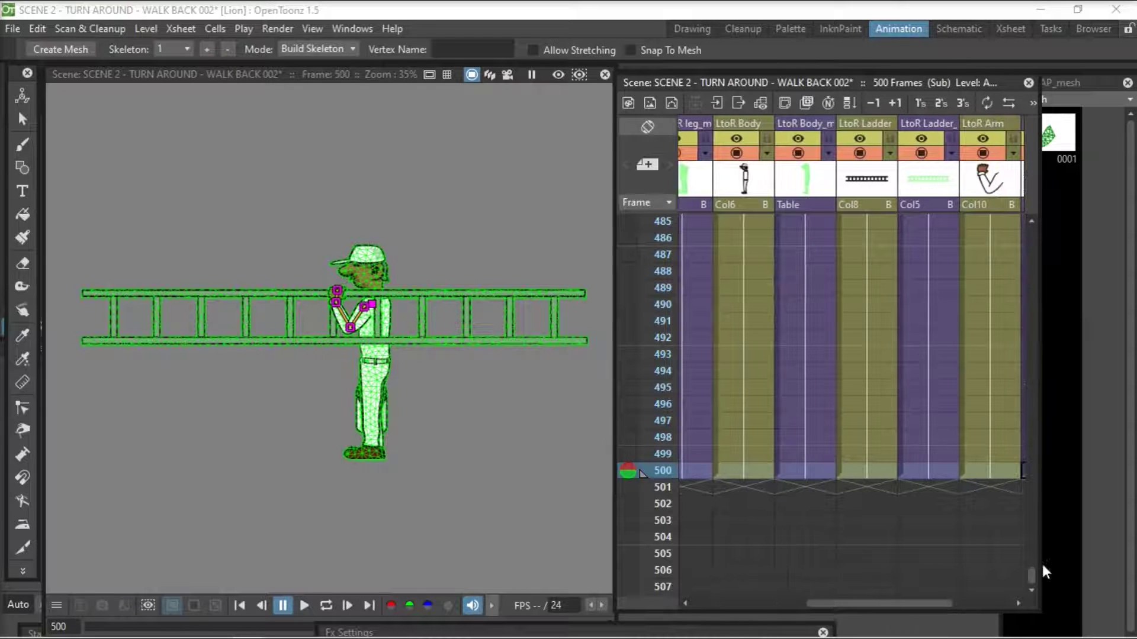
drag(1029, 574, 1032, 542)
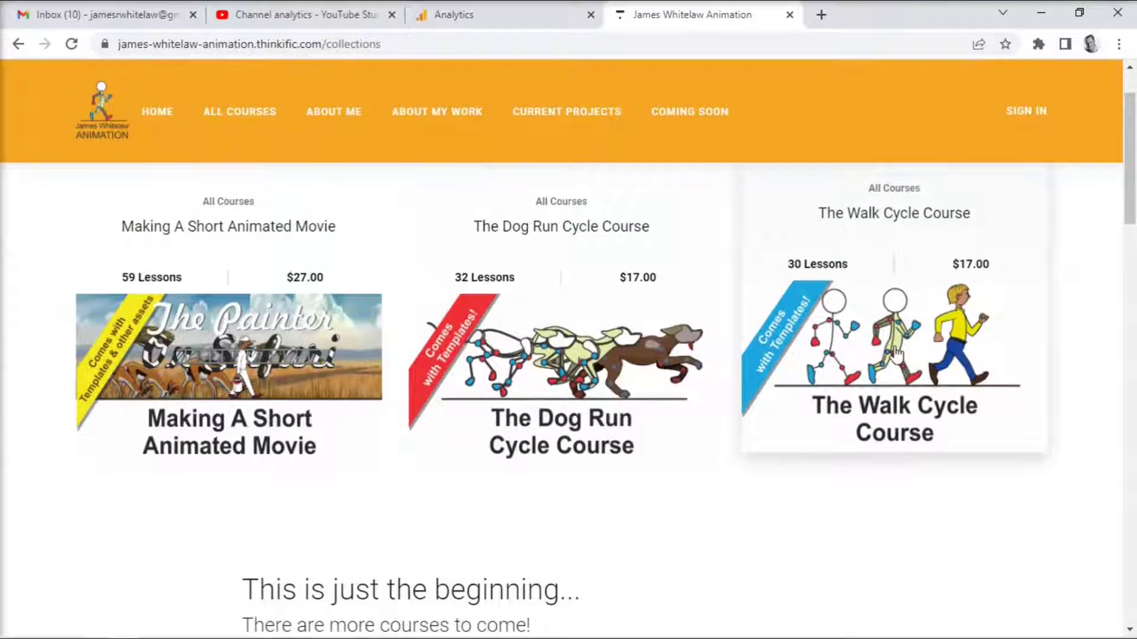
- Switch to the animation course website in the browser, open The Walk Cycle Course and expand The Templates section
click(942, 369)
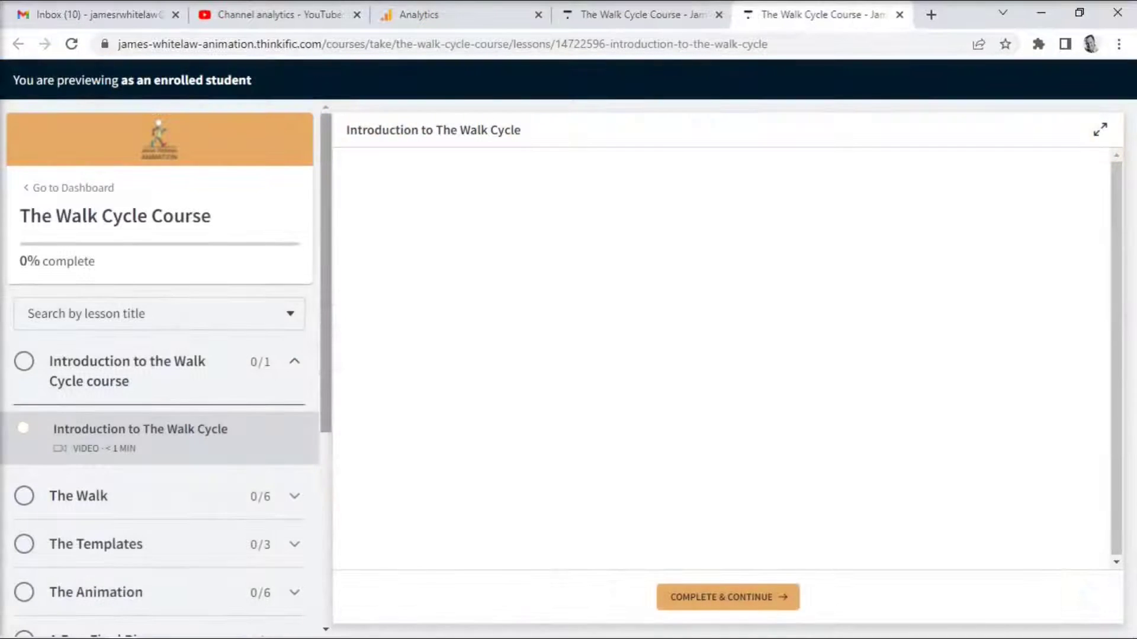
scroll(160, 367, down, 2)
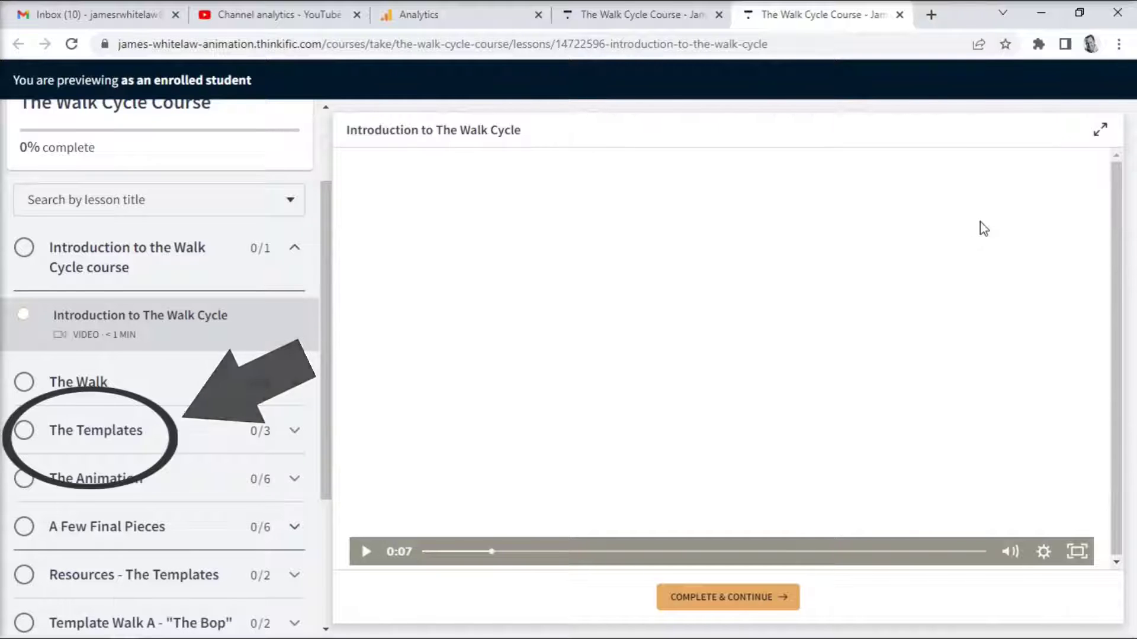
click(143, 431)
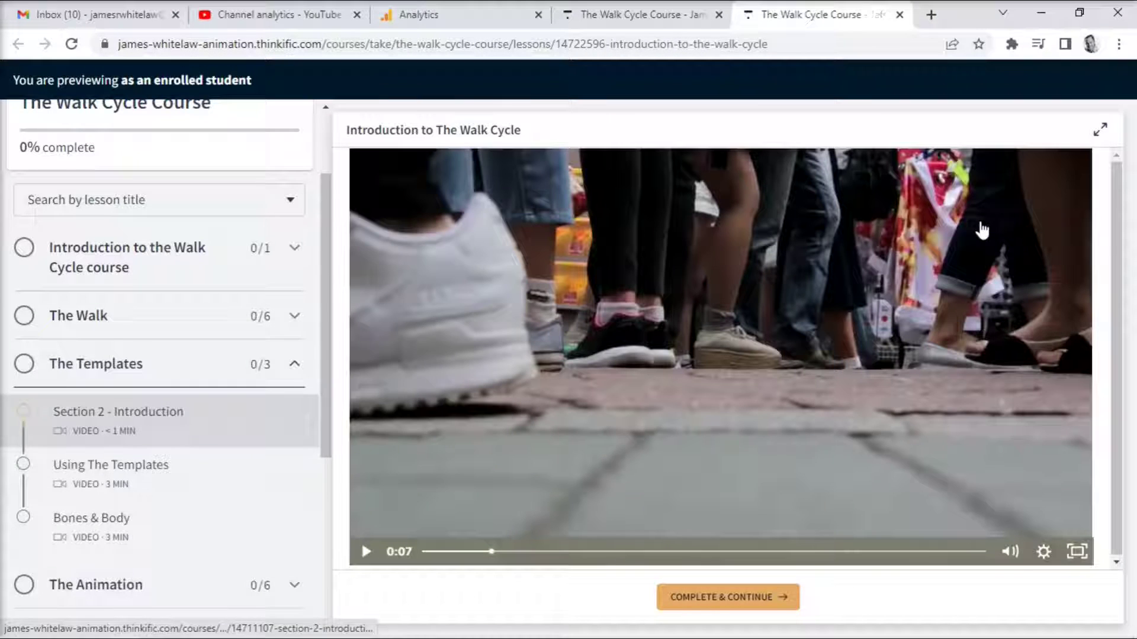
scroll(142, 231, down, 2)
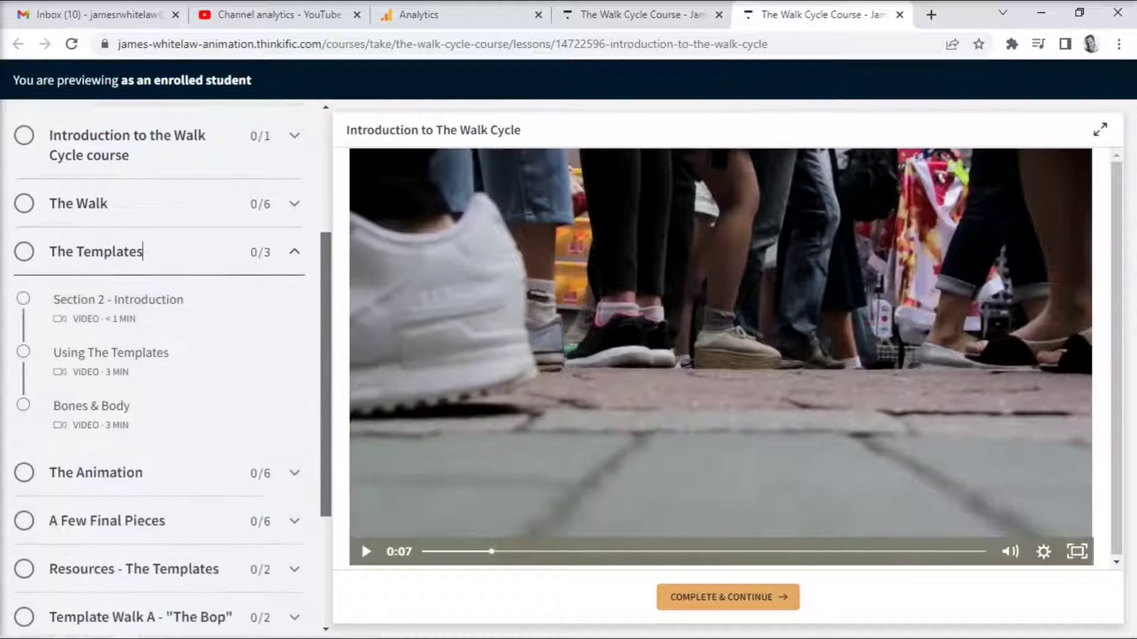
- Download Walk B - Body R to L.zip from the Template Walk B - "The Glide" zip files and open the archive
scroll(142, 231, down, 3)
click(142, 474)
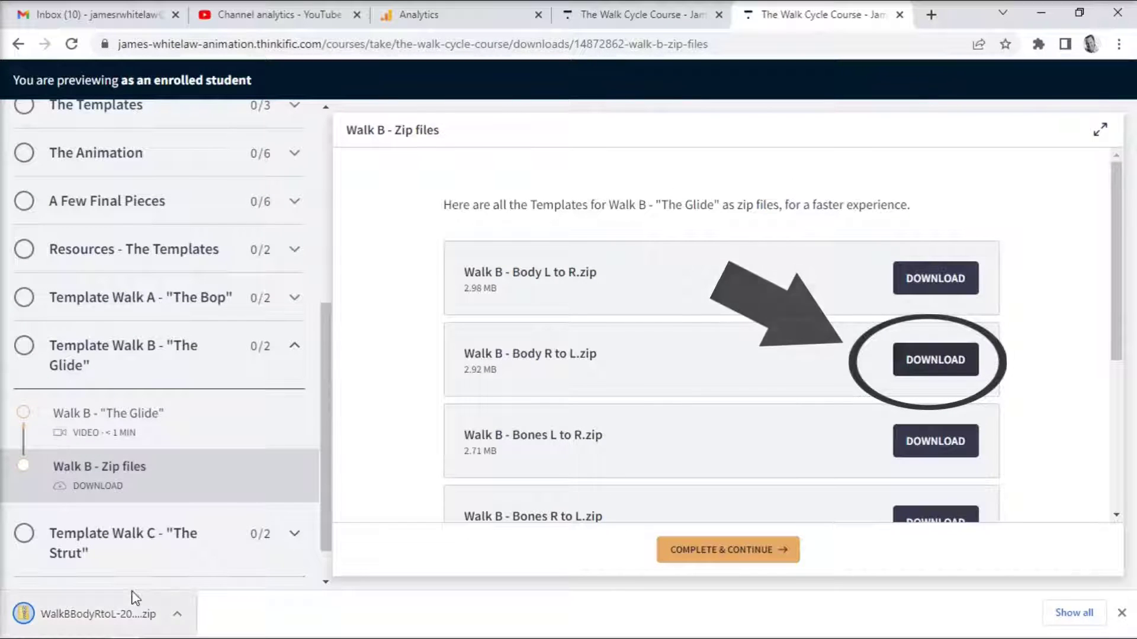
right_click(131, 593)
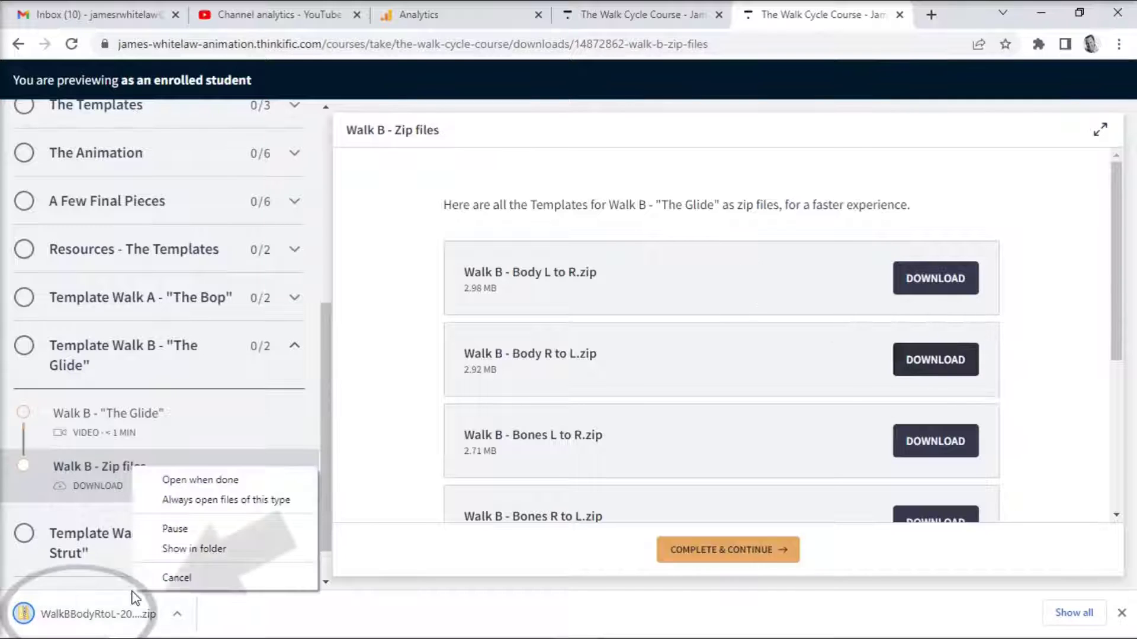
click(112, 610)
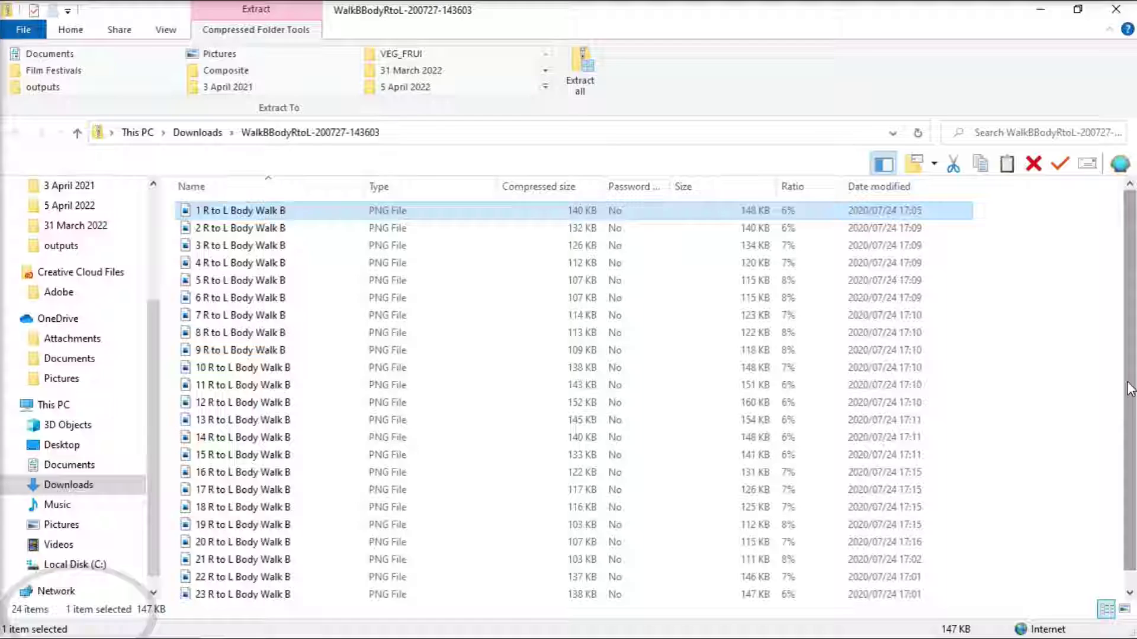
- Copy all 24 R to L Body Walk B PNG files from the archive into the Lion project's inputs > Walk Templates folder
drag(1128, 388, 1129, 408)
shift+click(278, 591)
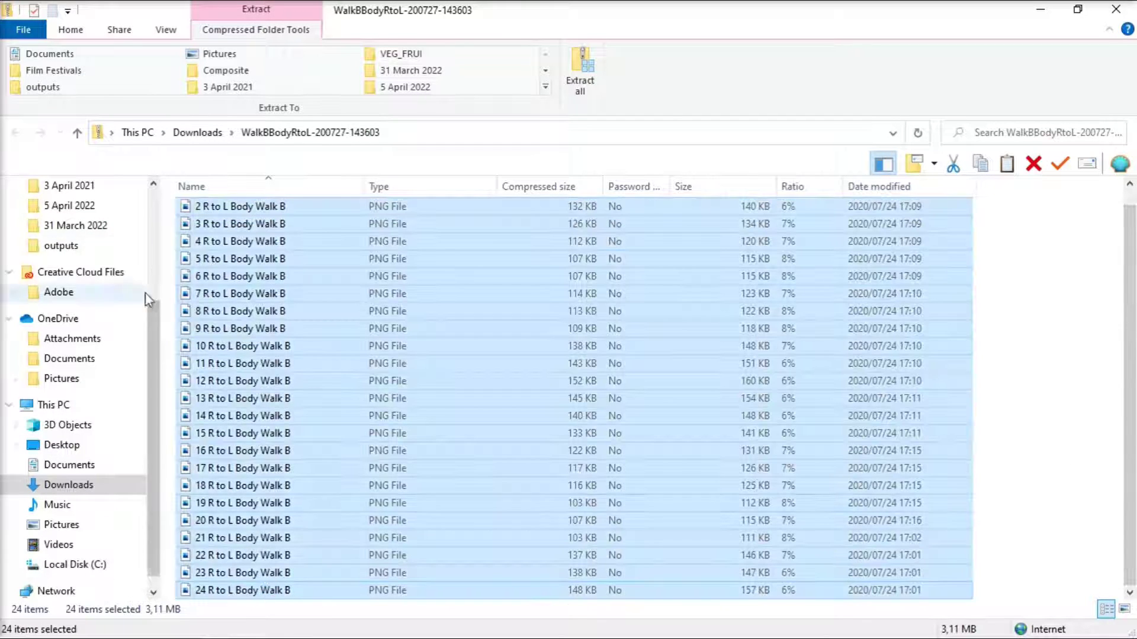
click(69, 466)
click(75, 564)
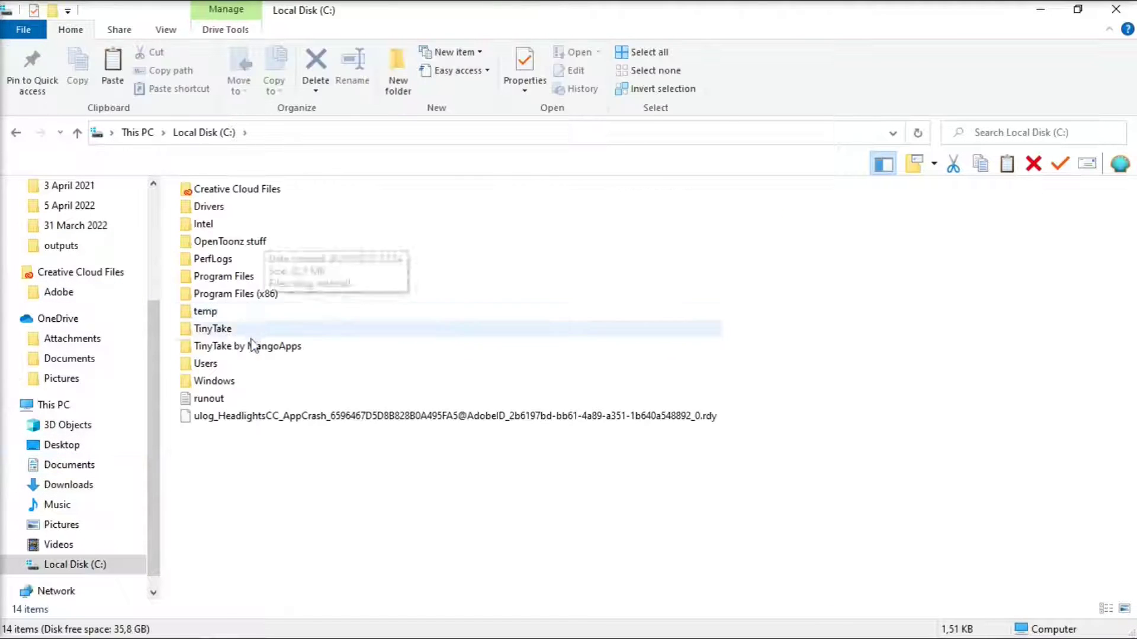
double_click(248, 243)
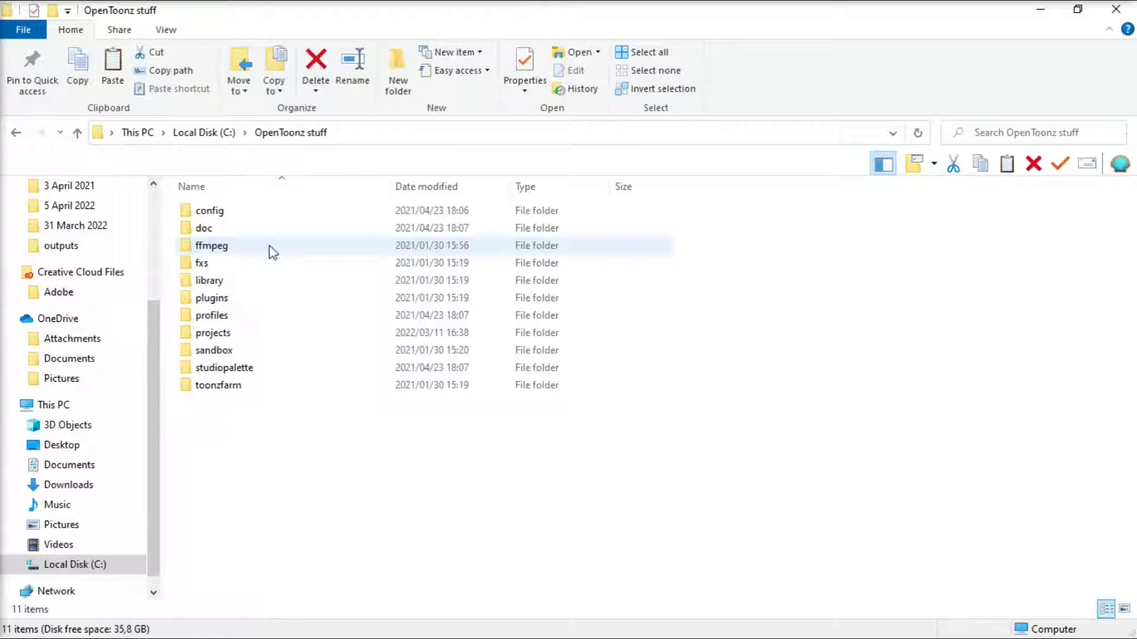
double_click(263, 335)
double_click(256, 444)
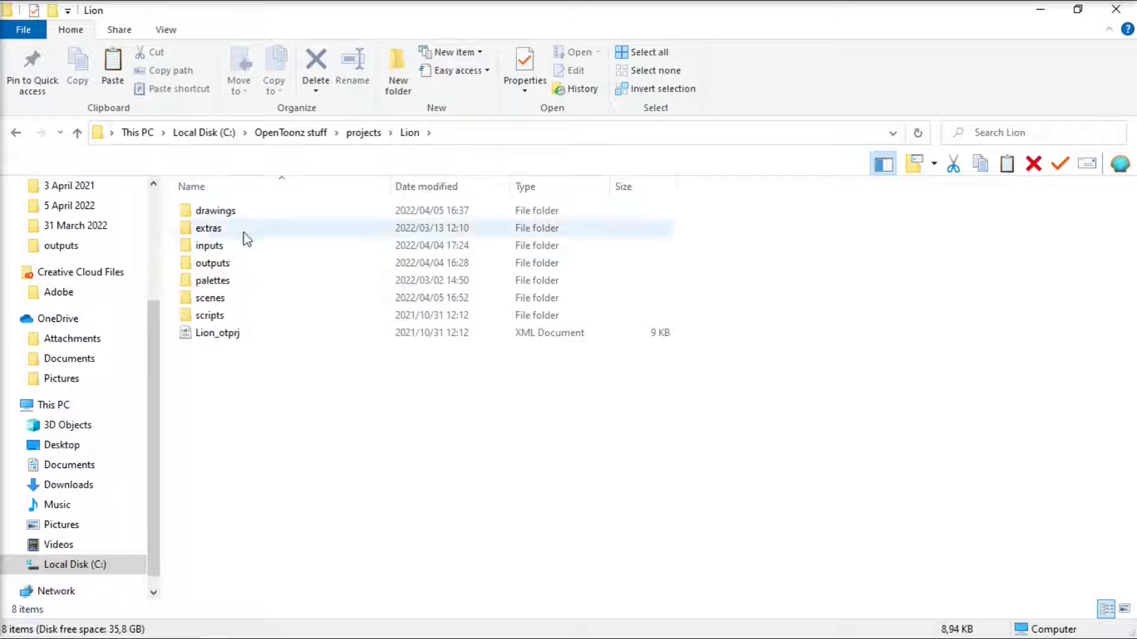
double_click(236, 249)
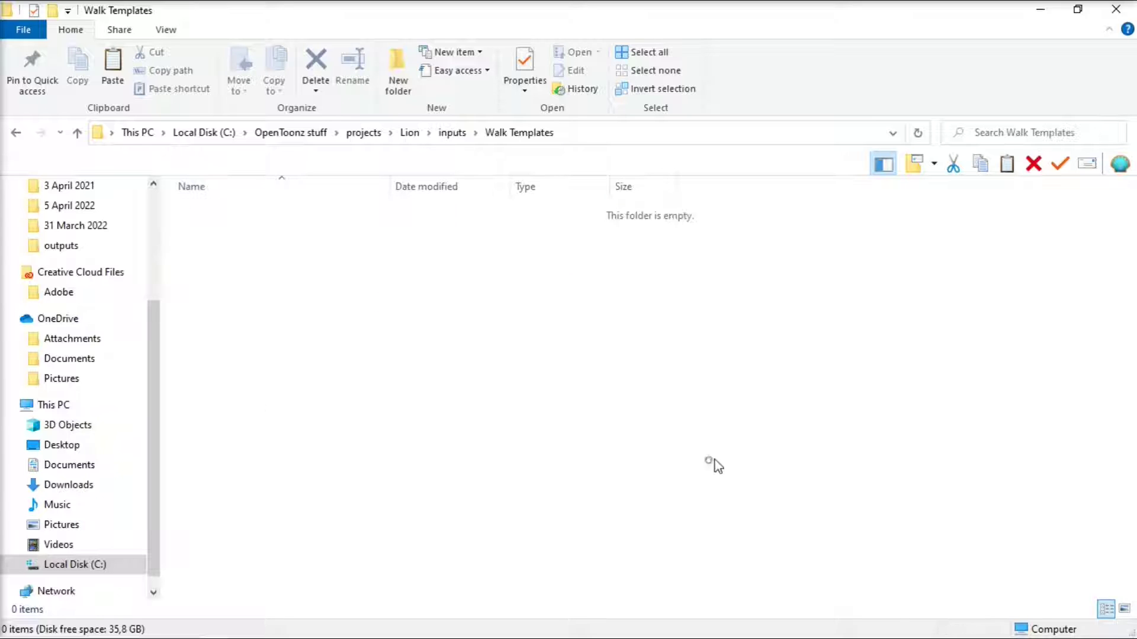
right_click(713, 464)
click(780, 342)
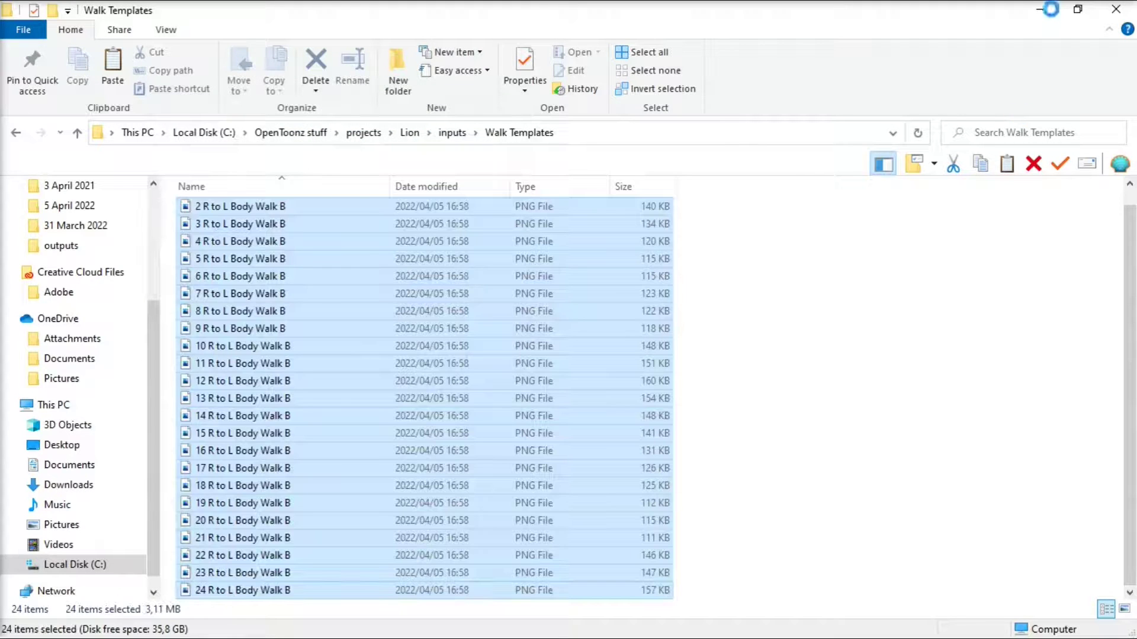
- Switch back to OpenToonz and load the R to L Body Walk B images as levels at frame 450, starting in Col11
click(1041, 9)
drag(829, 604, 943, 603)
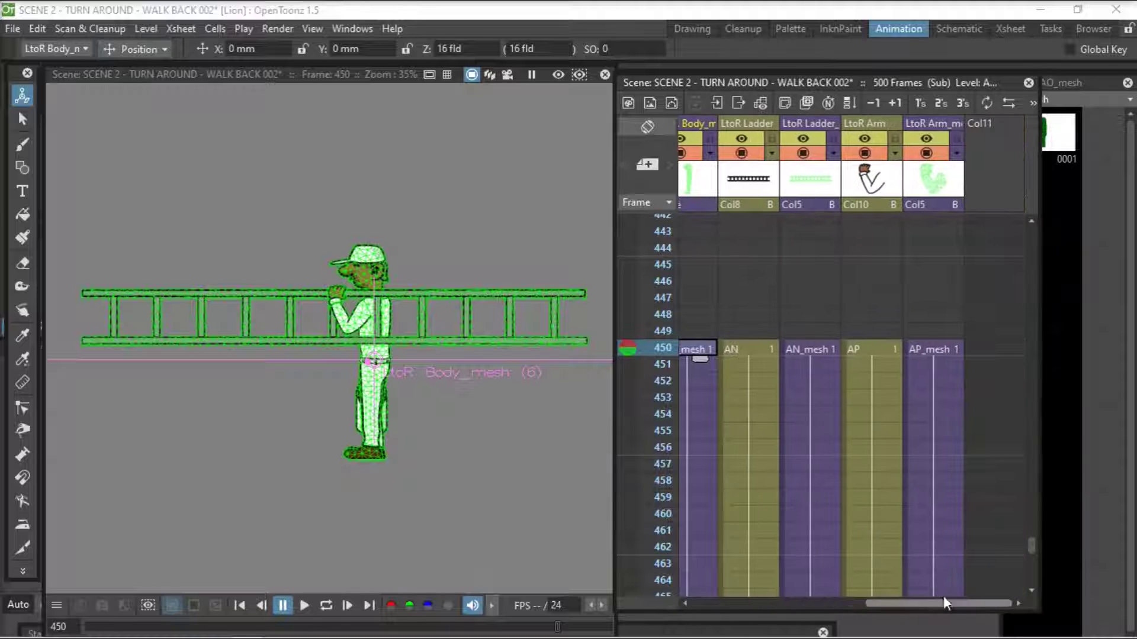
click(984, 348)
right_click(984, 347)
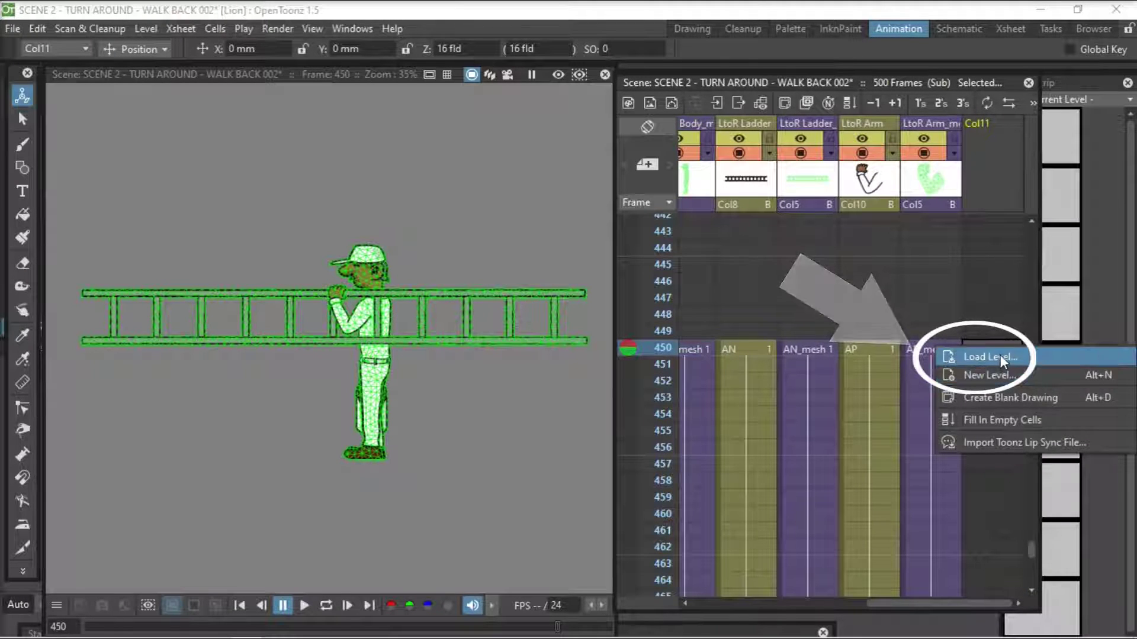
click(1000, 357)
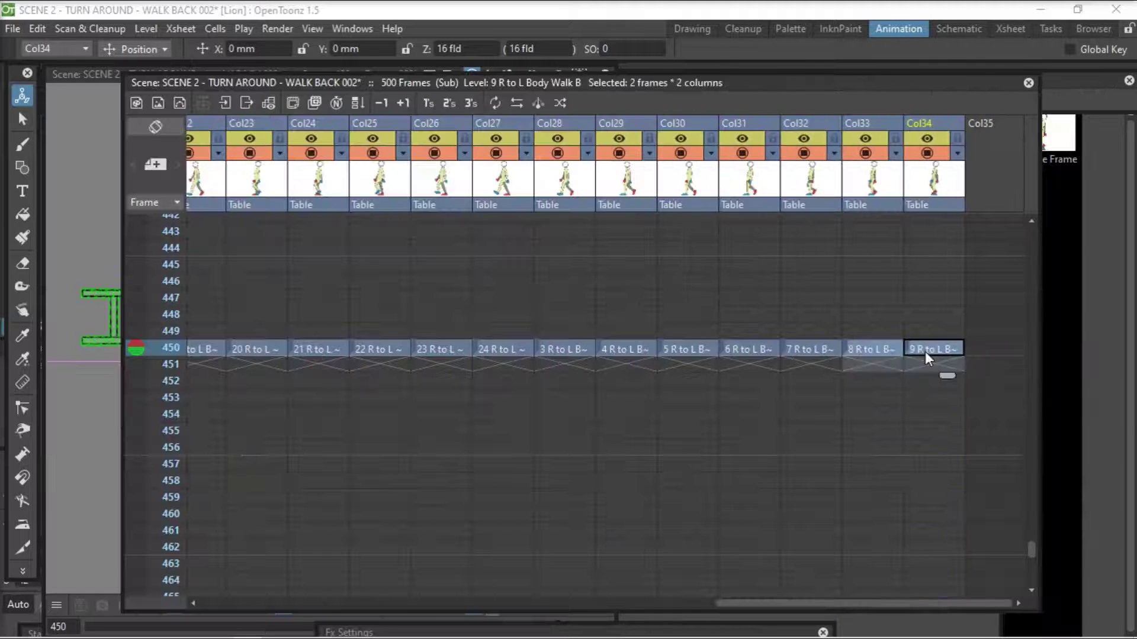
- Stack R to L Body Walk B images 2 to 10 in numerical order below image 1 in Col11
drag(925, 351, 728, 367)
drag(723, 349, 539, 365)
click(539, 350)
scroll(650, 375, left, 5)
drag(867, 349, 511, 366)
click(524, 349)
drag(721, 603, 566, 604)
click(247, 350)
drag(924, 349, 924, 465)
drag(897, 366, 242, 500)
- Move R to L Body Walk B images 11 to 16 into frames 460 to 465 of Col11
drag(344, 349, 233, 516)
drag(405, 349, 236, 534)
drag(467, 350, 248, 552)
drag(529, 350, 236, 569)
drag(615, 349, 235, 584)
scroll(236, 584, down, 1)
drag(677, 249, 249, 508)
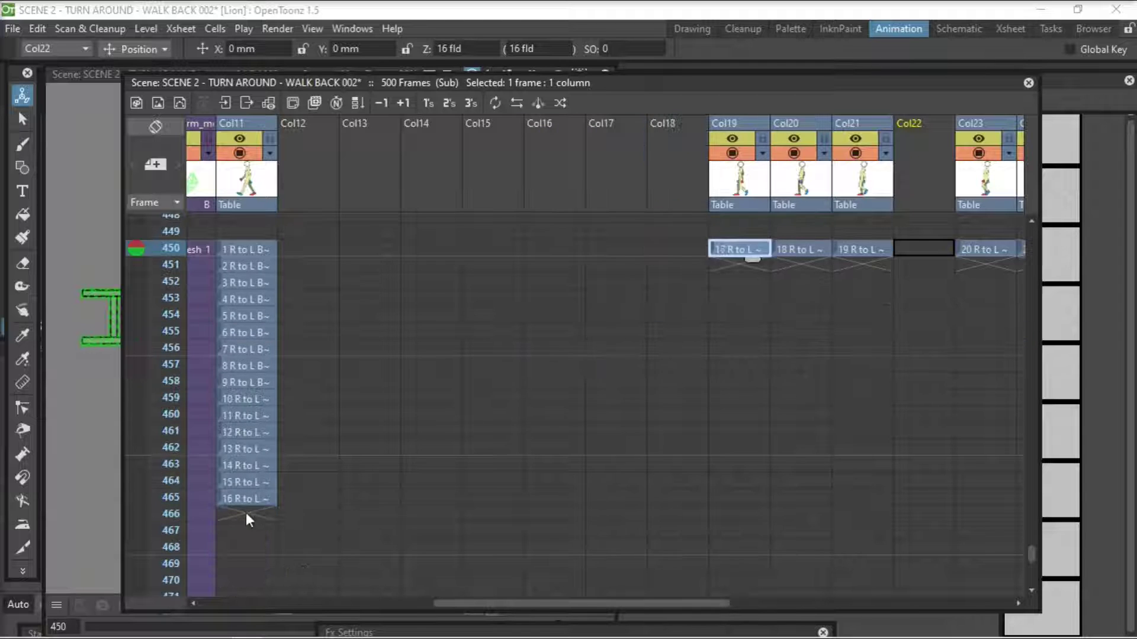
- Move R to L Body Walk B images 17 to 20 into frames 466 to 469 of Col11
drag(739, 250, 246, 520)
drag(801, 250, 252, 535)
drag(836, 249, 259, 547)
drag(959, 249, 255, 565)
- Stack images 21 to 24 in order, place them at frames 470 to 473 of Col11, and play the template walk in a loop
drag(581, 603, 710, 604)
drag(751, 249, 706, 268)
drag(812, 249, 708, 278)
drag(873, 249, 716, 296)
drag(716, 249, 716, 299)
drag(690, 266, 105, 514)
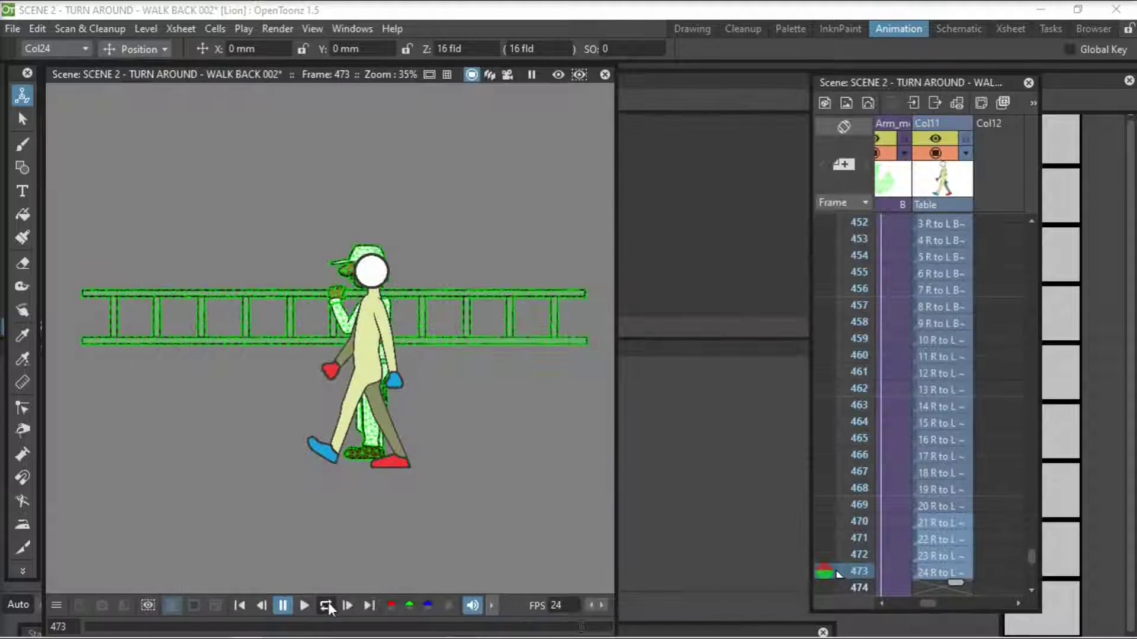
click(327, 606)
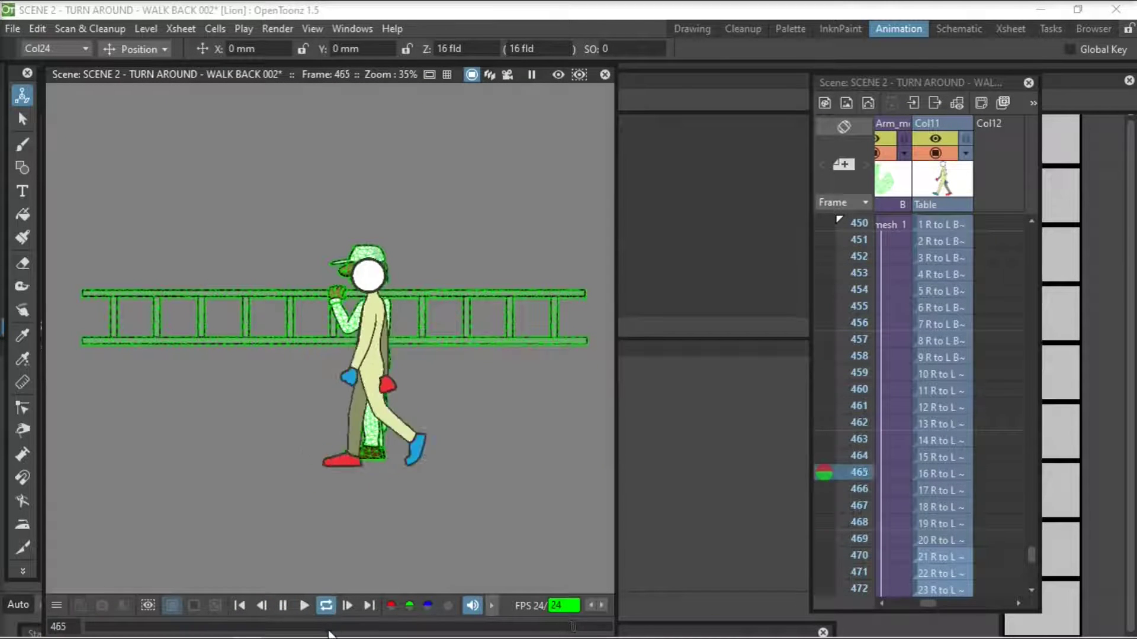
- Stop the playback and move the Col11 template at frame 450 ahead of the painter, to about X -29 mm, Y 7 mm
click(307, 605)
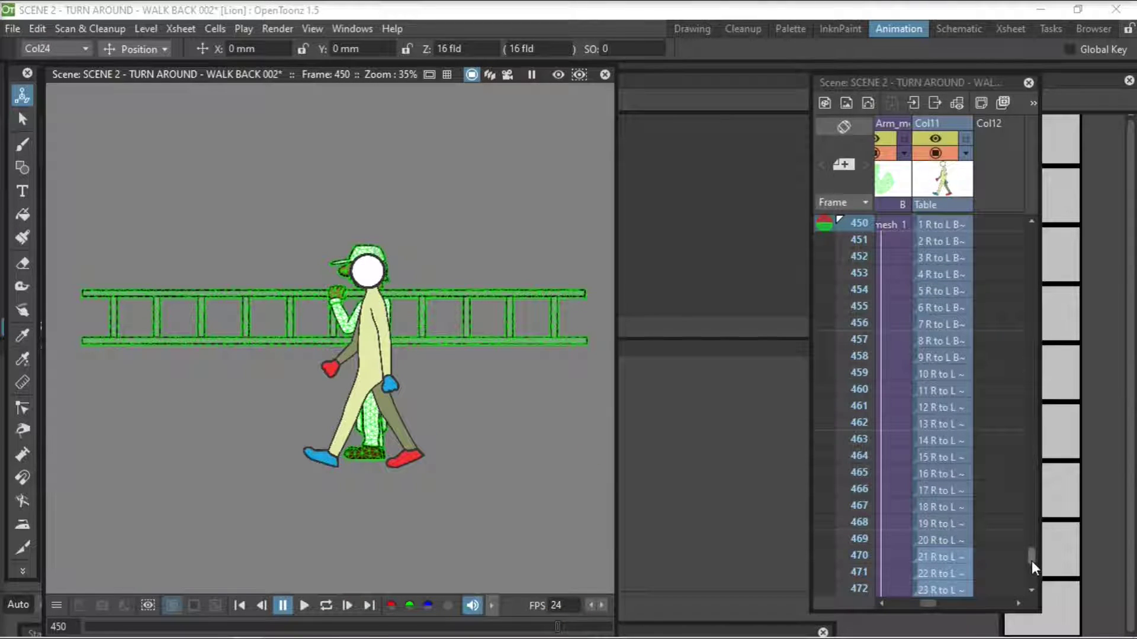
drag(1032, 560, 1032, 557)
click(946, 285)
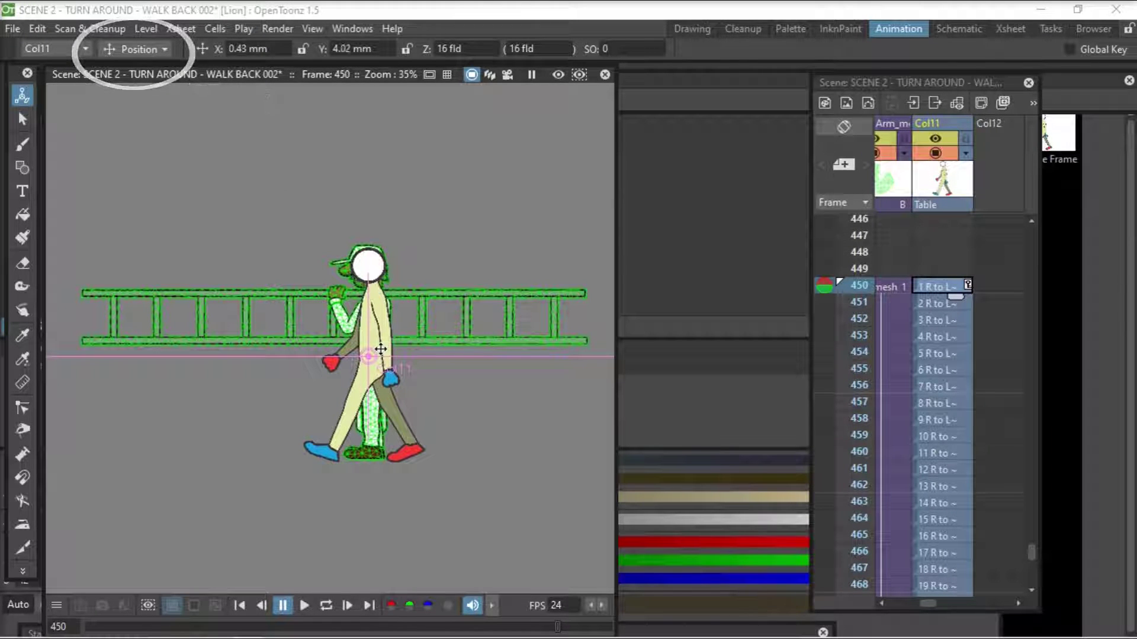
drag(381, 349, 338, 347)
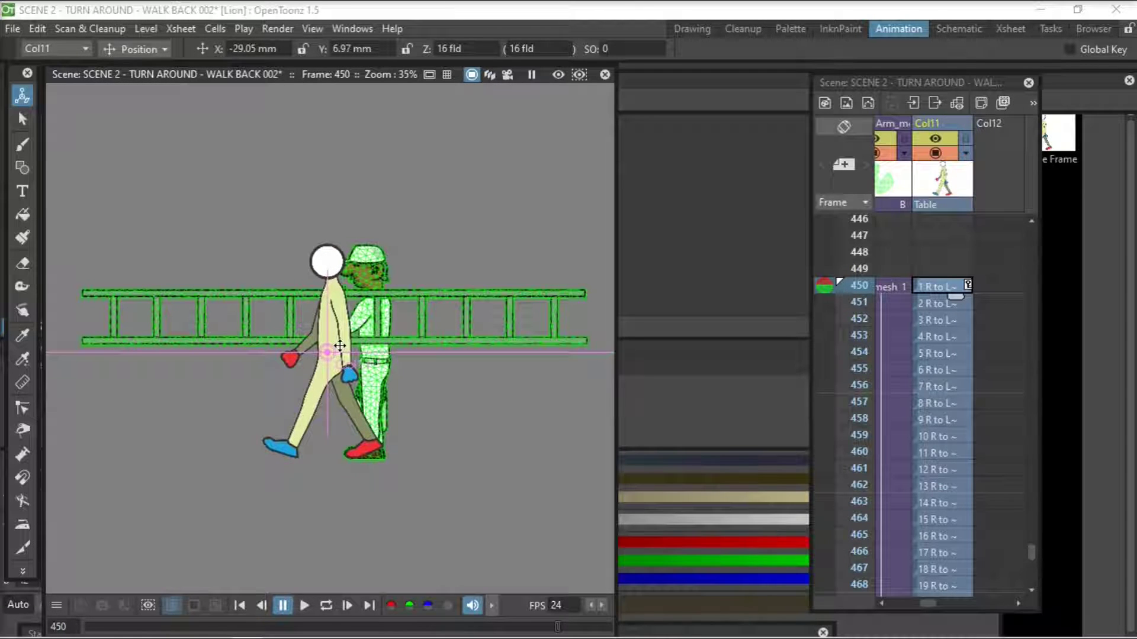
drag(340, 346, 332, 344)
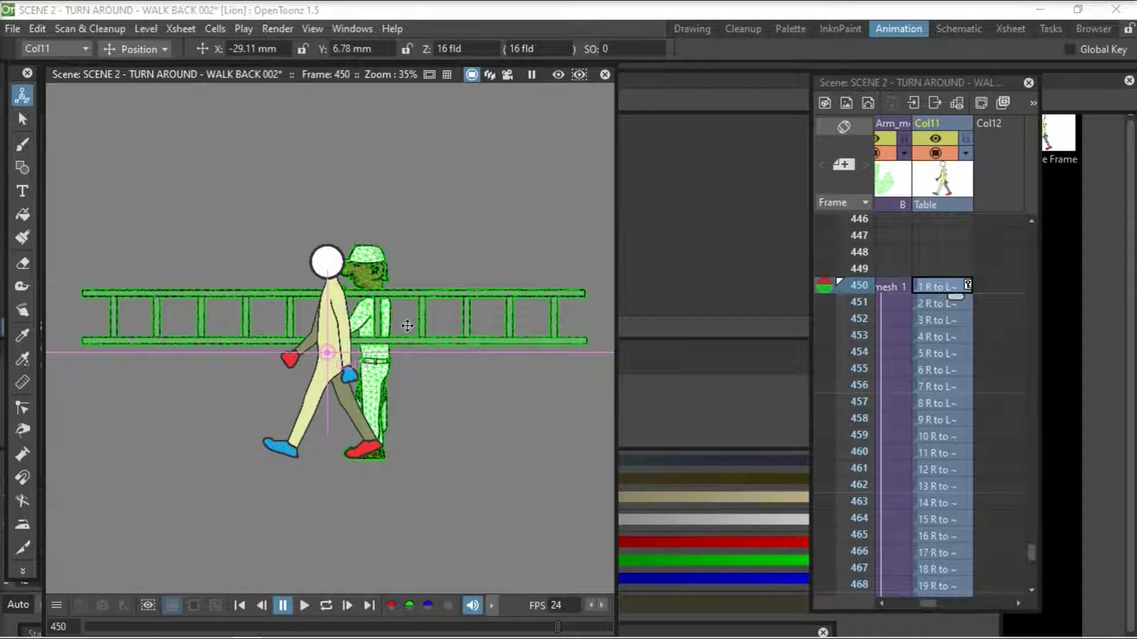
- Copy images 21 to 24 of the Walk B sequence into Col12, starting at frame 459
click(926, 520)
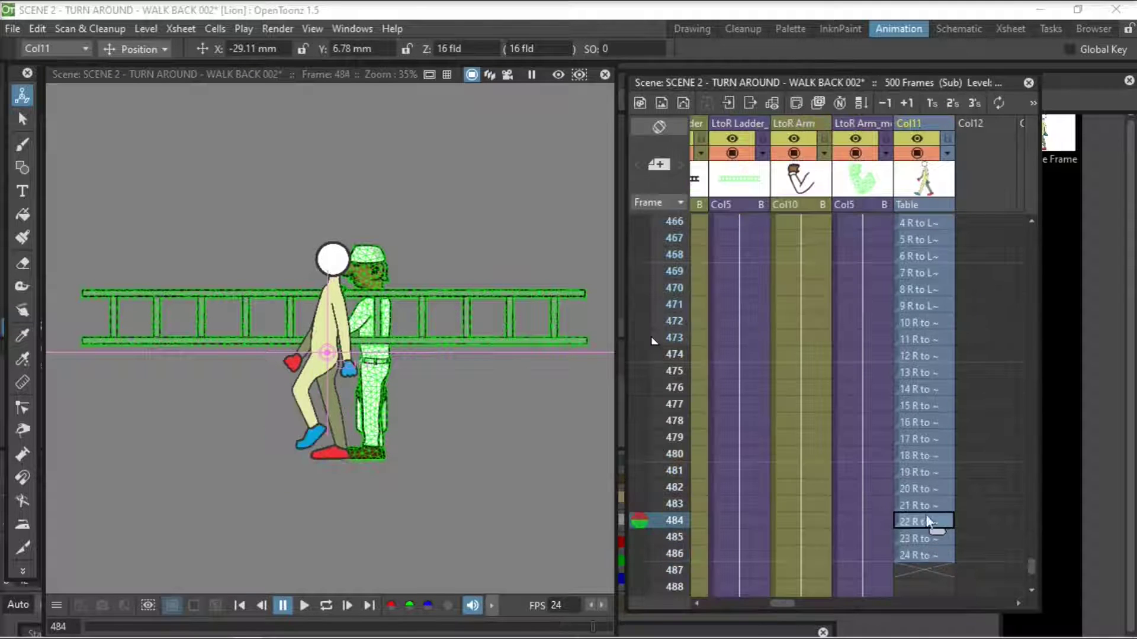
click(920, 509)
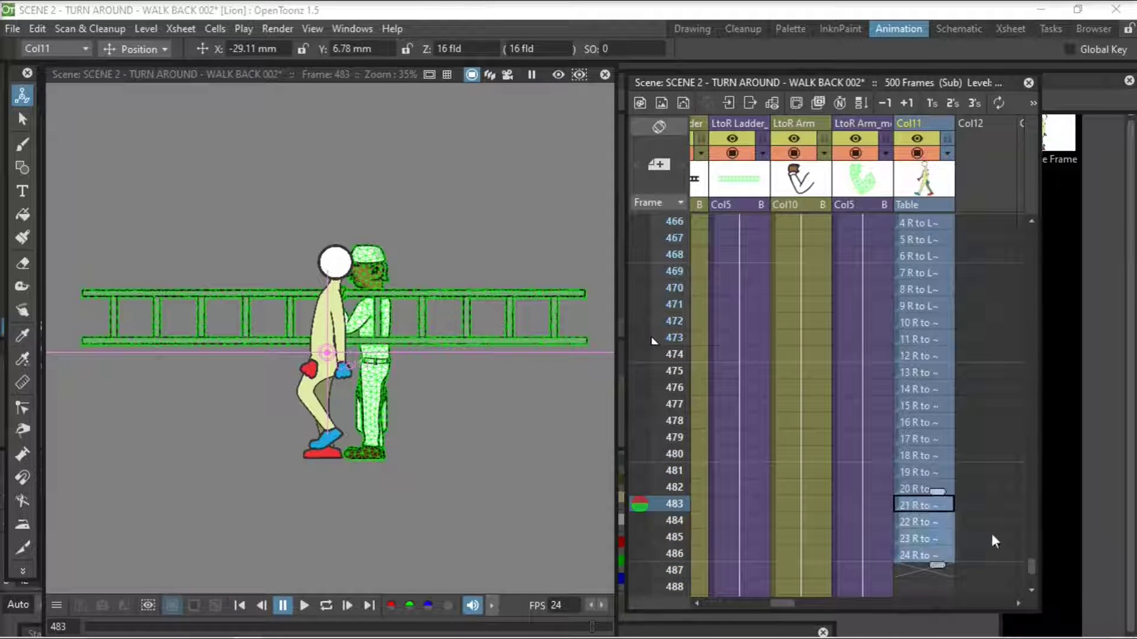
scroll(1011, 532, up, 3)
click(973, 360)
key(ctrl+v)
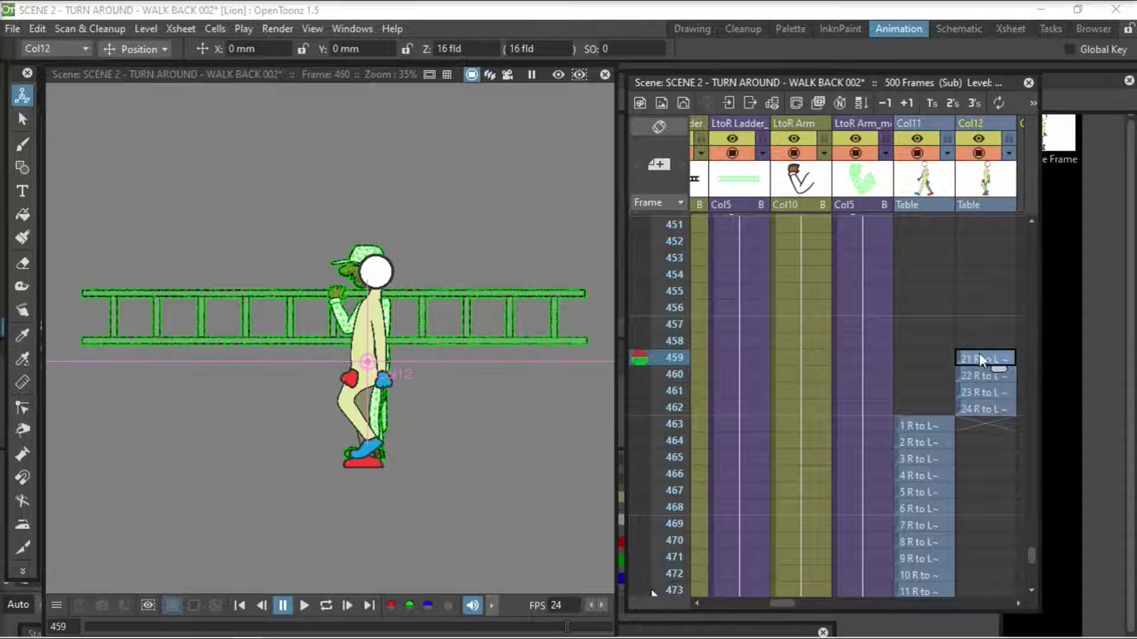
- Move the copied images 21 to 24 into frames 459 to 462 of Col11, directly before image 1
click(978, 376)
click(977, 360)
click(933, 424)
click(976, 359)
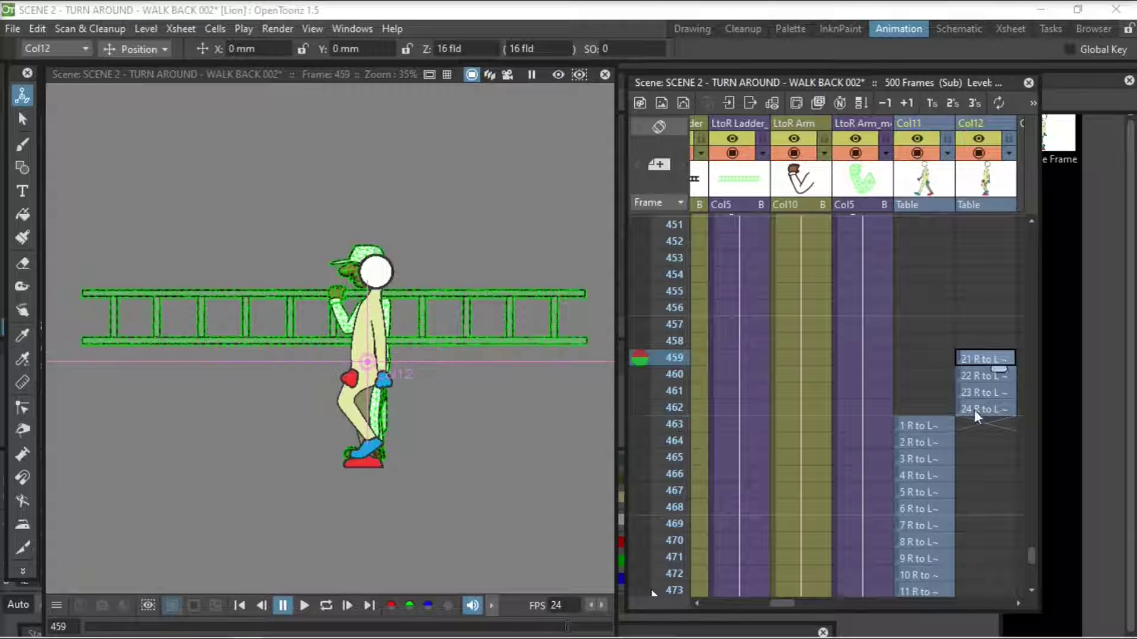
drag(911, 363, 917, 357)
click(918, 359)
click(934, 423)
click(928, 359)
- Move the template back over the painter at frame 459, at about X 0.27 mm, and set its Y position to 6 mm
drag(353, 329, 393, 329)
key(Down)
key(Down)
key(Down)
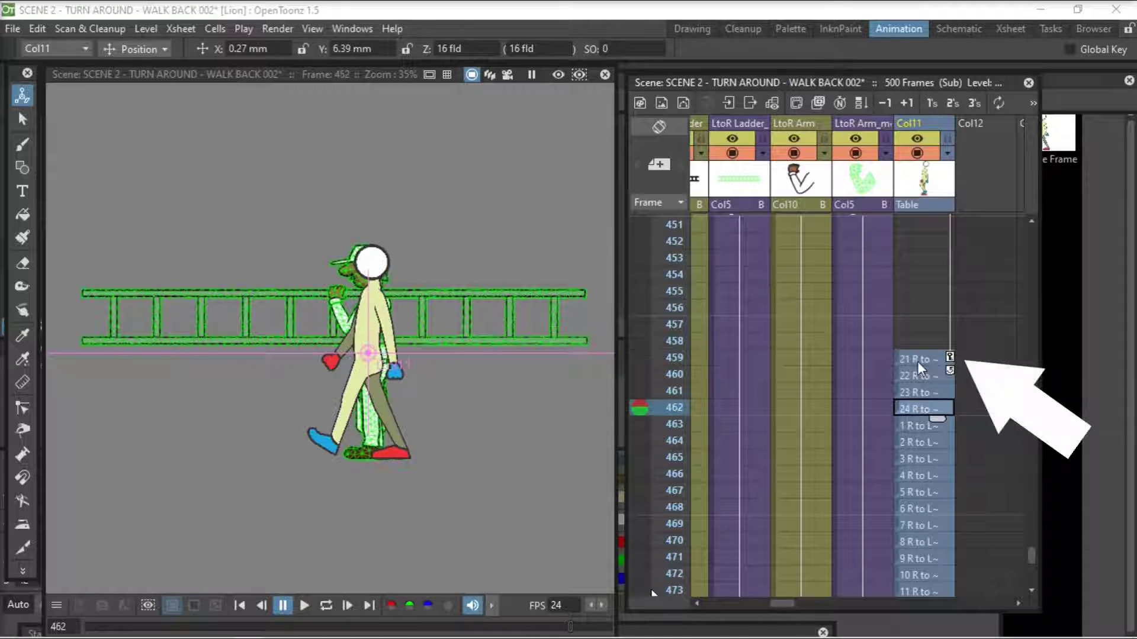
click(918, 361)
click(355, 49)
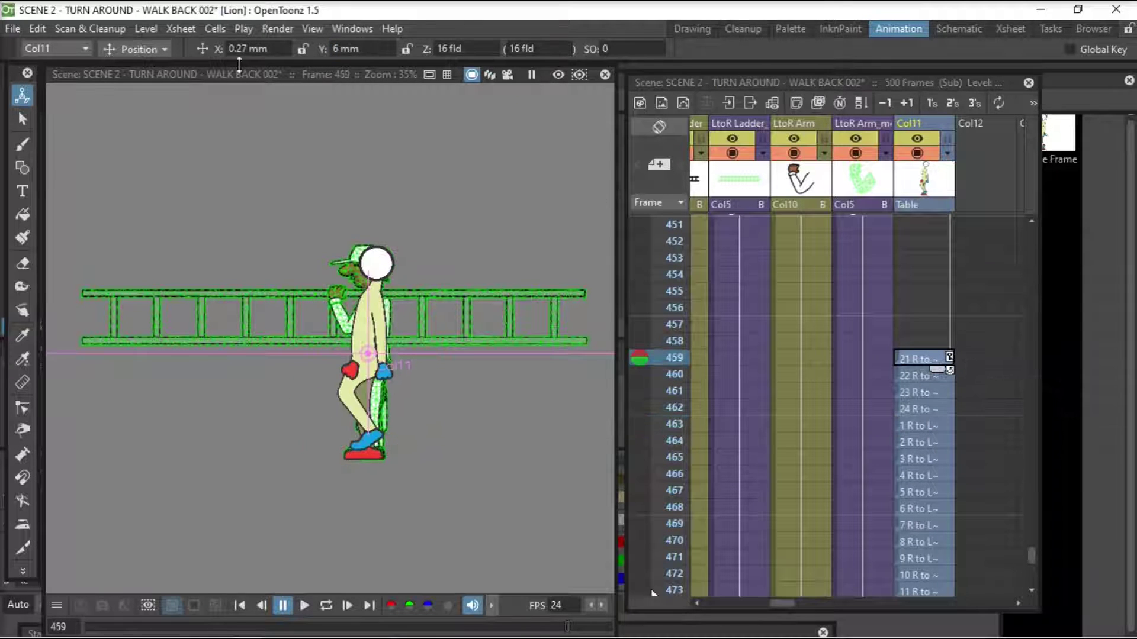
- Key the template's position at frame 463 with X -20 mm and Y 6 mm
click(918, 425)
click(349, 48)
text(12)
key(Return)
click(349, 48)
text(6)
key(Return)
click(236, 49)
text(-10)
key(Return)
click(238, 48)
- Step back and forth between frames 459 and 463 to check the template's first forward step
click(912, 356)
key(Down)
key(Down)
key(Down)
key(Down)
key(Up)
key(Up)
key(Up)
key(Up)
key(Down)
key(Down)
key(Down)
key(Down)
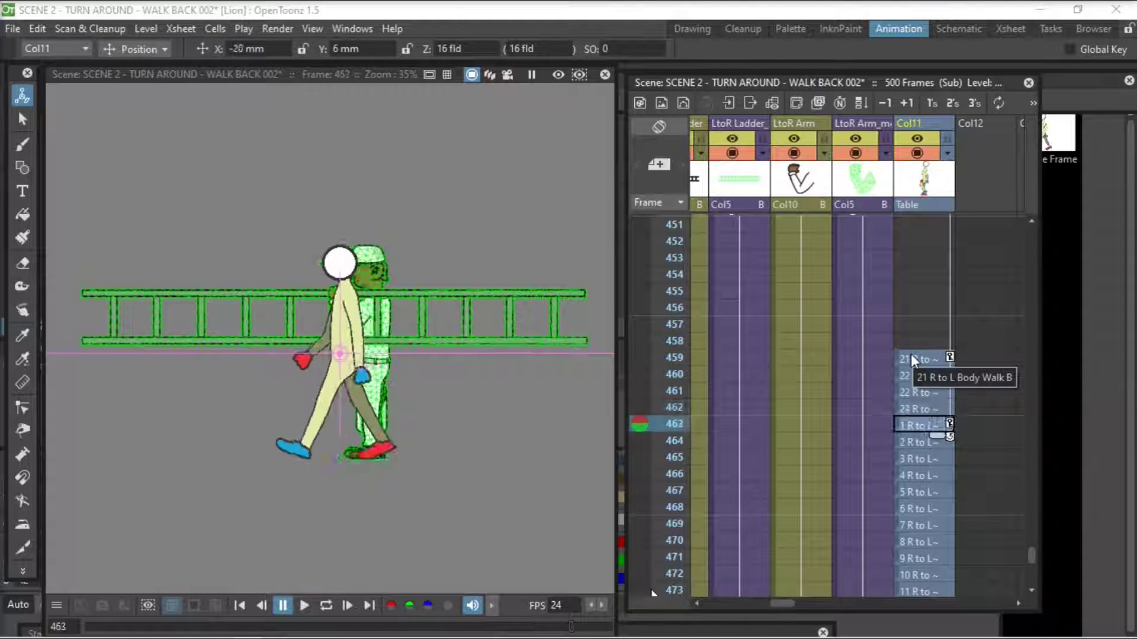
- Set the template's X position at frame 463 to -25 mm
key(Up)
key(Down)
click(242, 49)
key(BackSpace)
text(5)
key(Return)
- Step through frames 459 to 467 to check how the template's planted foot slides
click(921, 356)
key(Down)
key(Down)
key(Down)
key(Down)
key(Down)
key(Up)
key(Up)
key(period)
key(period)
key(period)
key(period)
key(period)
key(period)
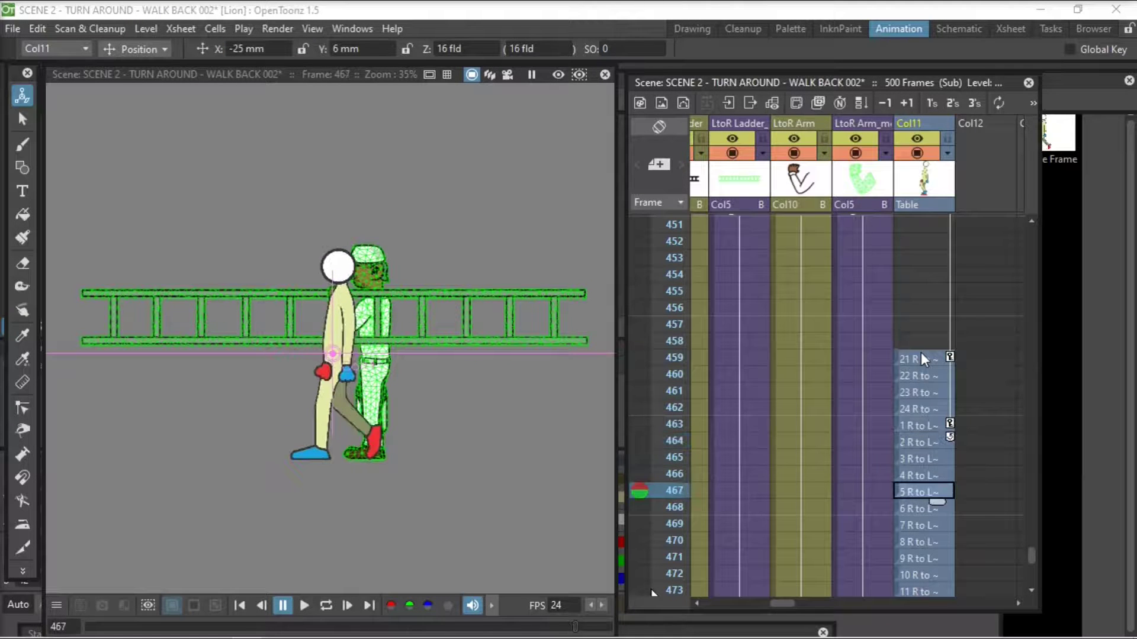
- Recheck the template's movement from frame 459 and key its X position at frame 466 to -35 mm
key(Up)
key(Up)
key(Up)
key(Up)
key(Up)
key(Up)
key(Up)
key(Down)
key(Down)
key(Down)
key(Down)
key(Down)
key(Down)
key(Up)
key(Up)
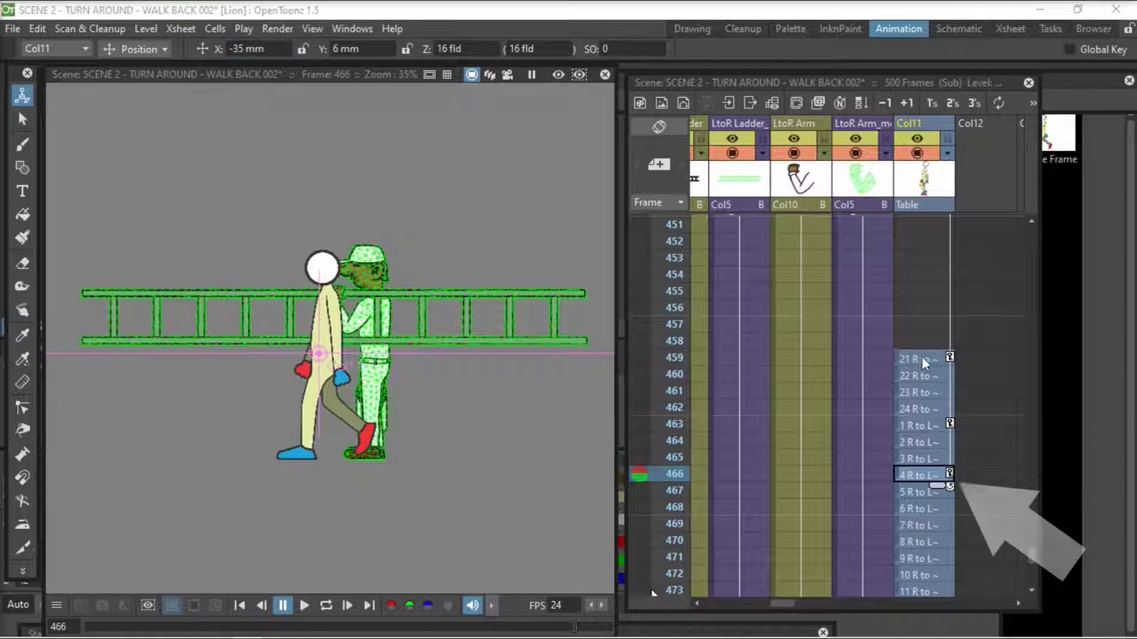
- Compare the frames around 466 to 469 and key the template's X position at frame 469 to -40 mm
key(period)
key(period)
key(period)
key(period)
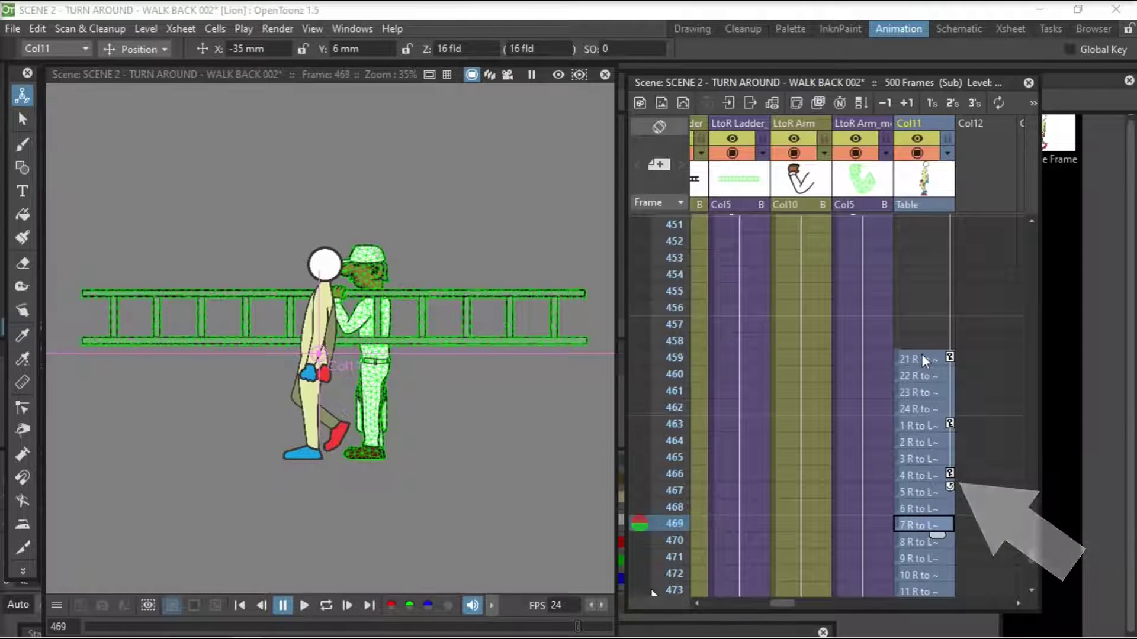
key(comma)
key(comma)
key(comma)
key(comma)
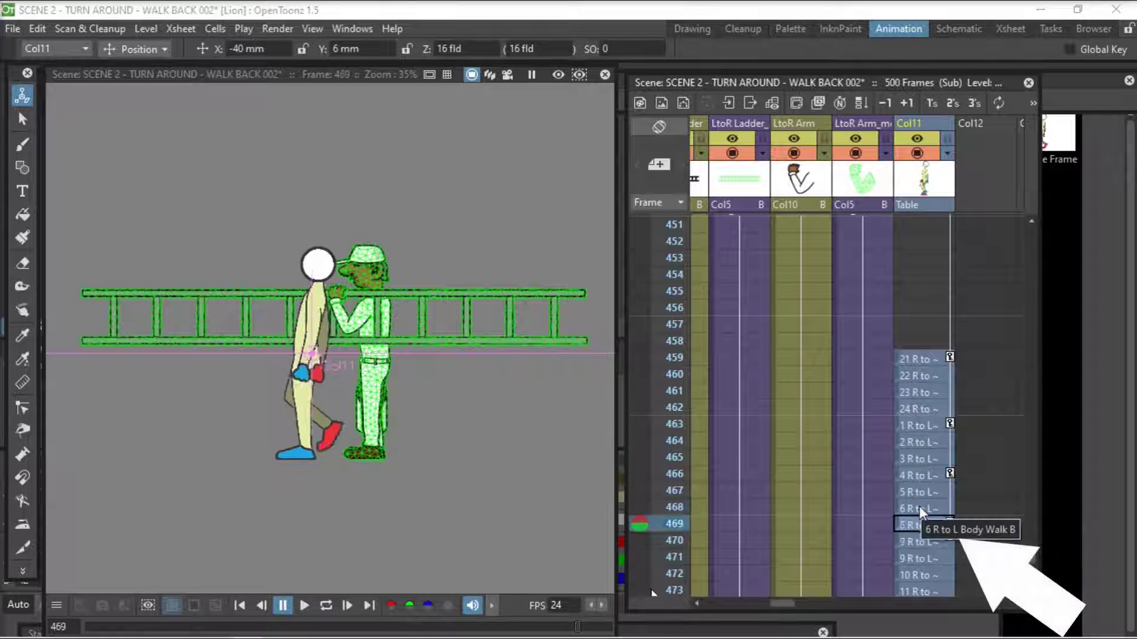
- Step through the template walk up to frame 473 and remove its position keys at frames 463 and 466
key(period)
key(period)
key(period)
key(period)
key(period)
key(period)
key(period)
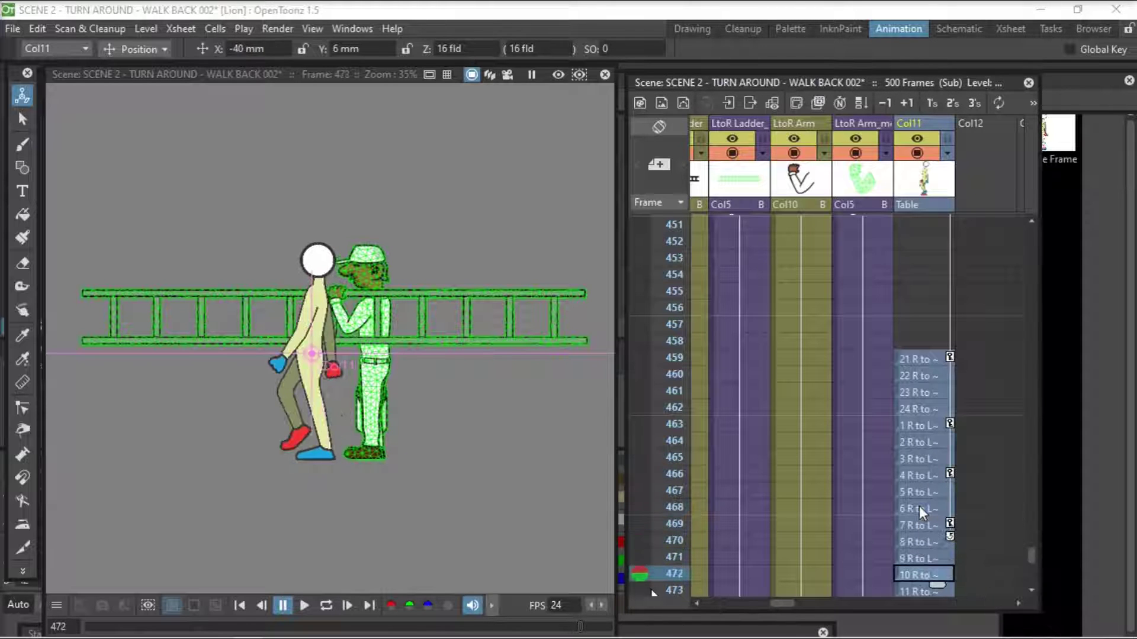
key(comma)
key(comma)
key(comma)
key(comma)
key(comma)
key(comma)
key(comma)
key(comma)
key(comma)
key(comma)
key(comma)
key(comma)
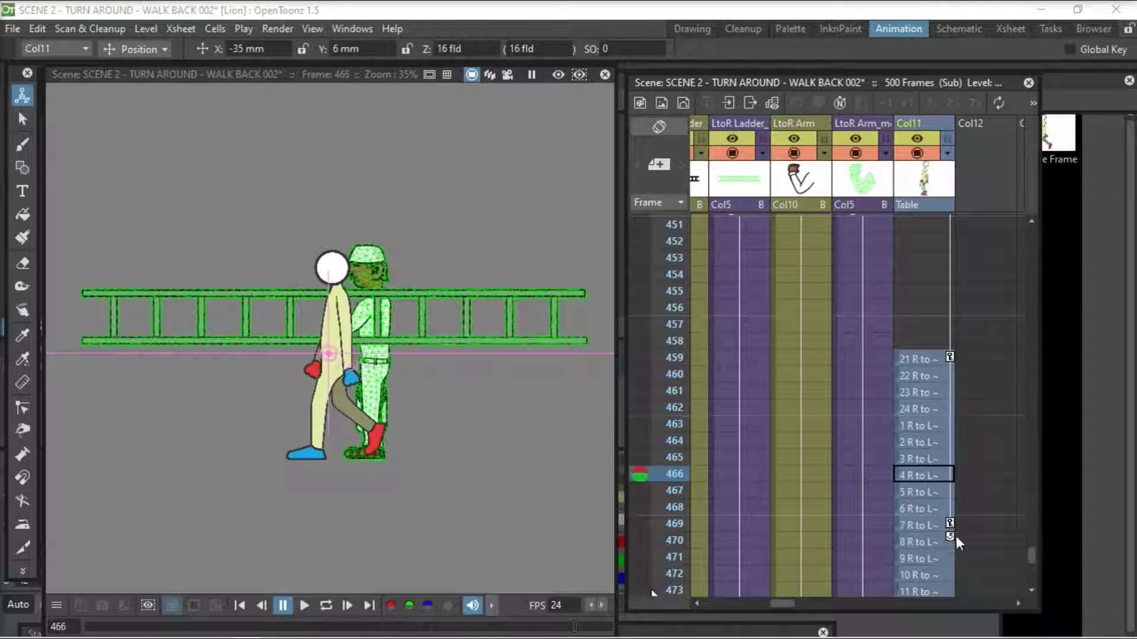
click(23, 119)
drag(447, 485, 283, 237)
mouse_move(339, 276)
mouse_down()
mouse_move(321, 272)
mouse_move(330, 274)
mouse_up()
- Create a new Toonz Vector Level in Col12 at frame 459
click(998, 357)
right_click(998, 357)
click(986, 389)
click(560, 358)
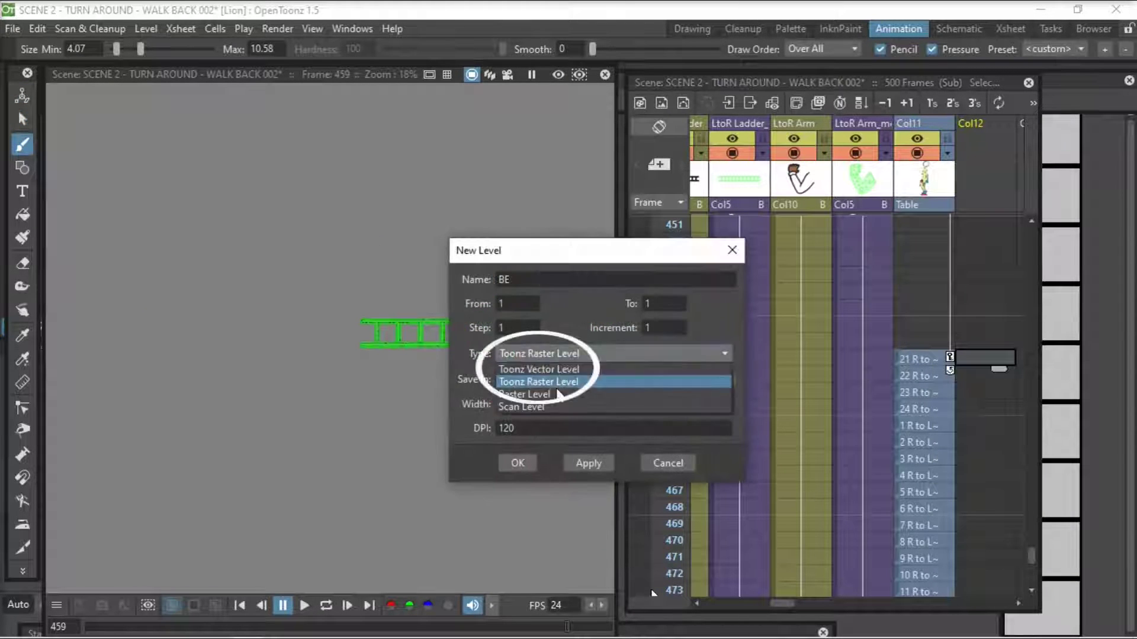
click(554, 368)
click(521, 463)
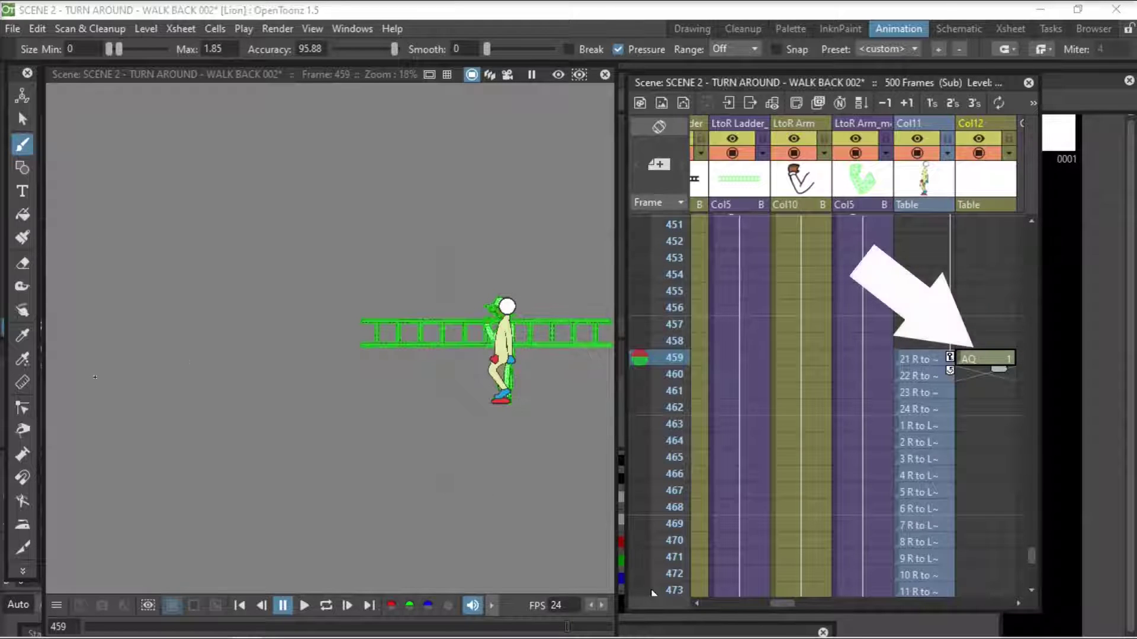
- Draw a long horizontal ground line in Col12 and move it down to the template's feet, by Y -23.81 mm
drag(70, 386, 612, 386)
click(22, 120)
click(465, 386)
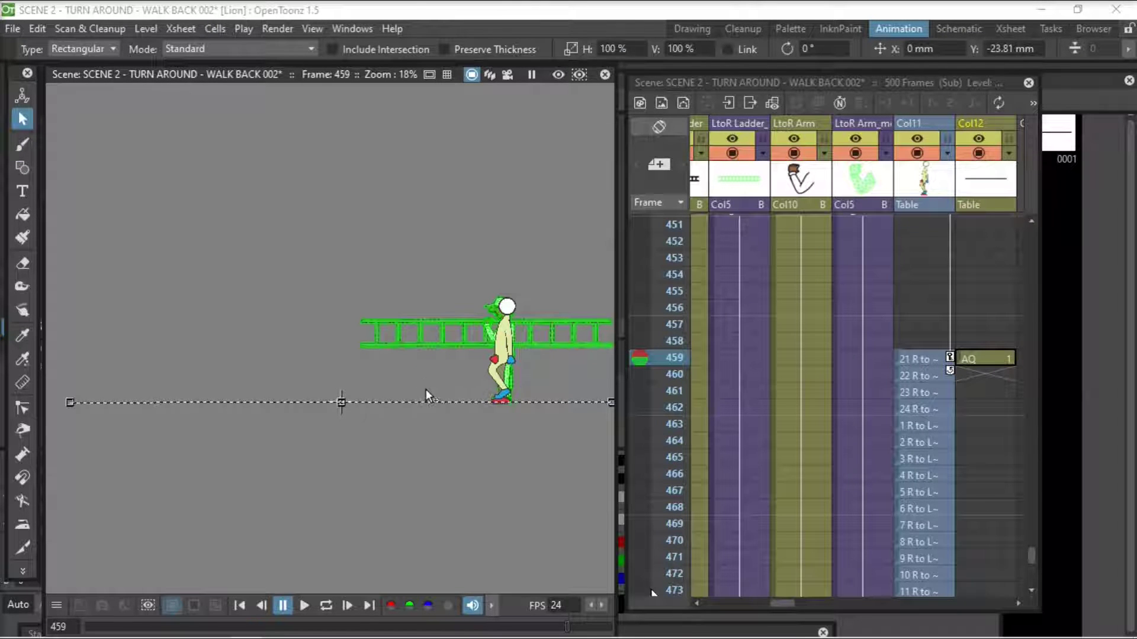
key(Up)
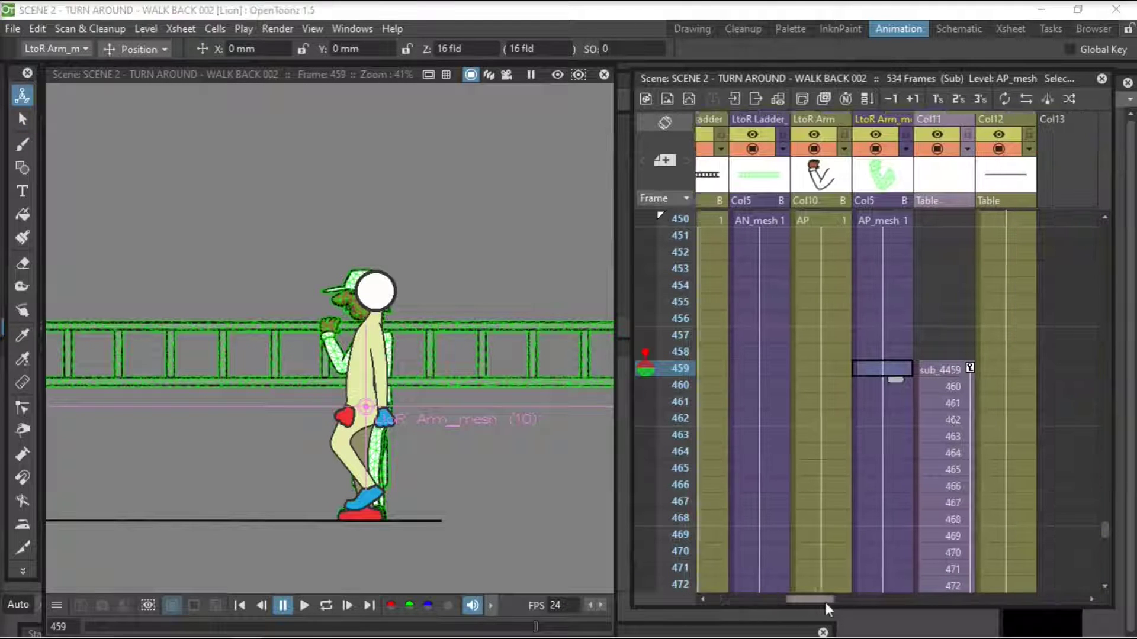
- Set the opacity of the walk template sub-scene column Col11 to 50%
drag(826, 602, 831, 603)
drag(918, 126, 687, 120)
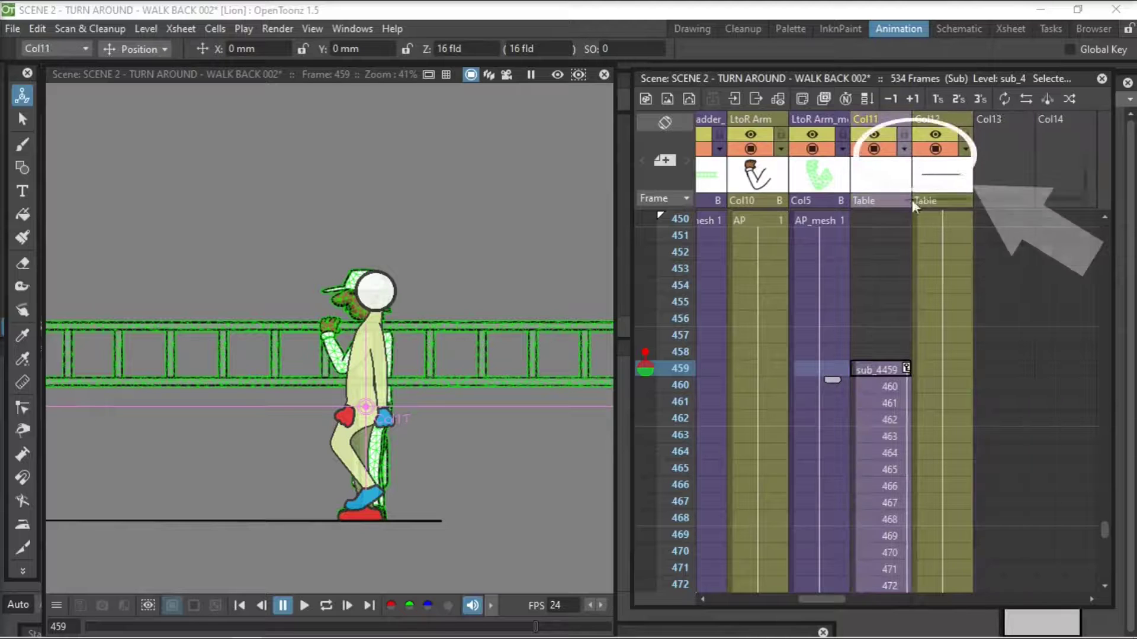
click(905, 149)
drag(1019, 166, 978, 166)
double_click(1047, 168)
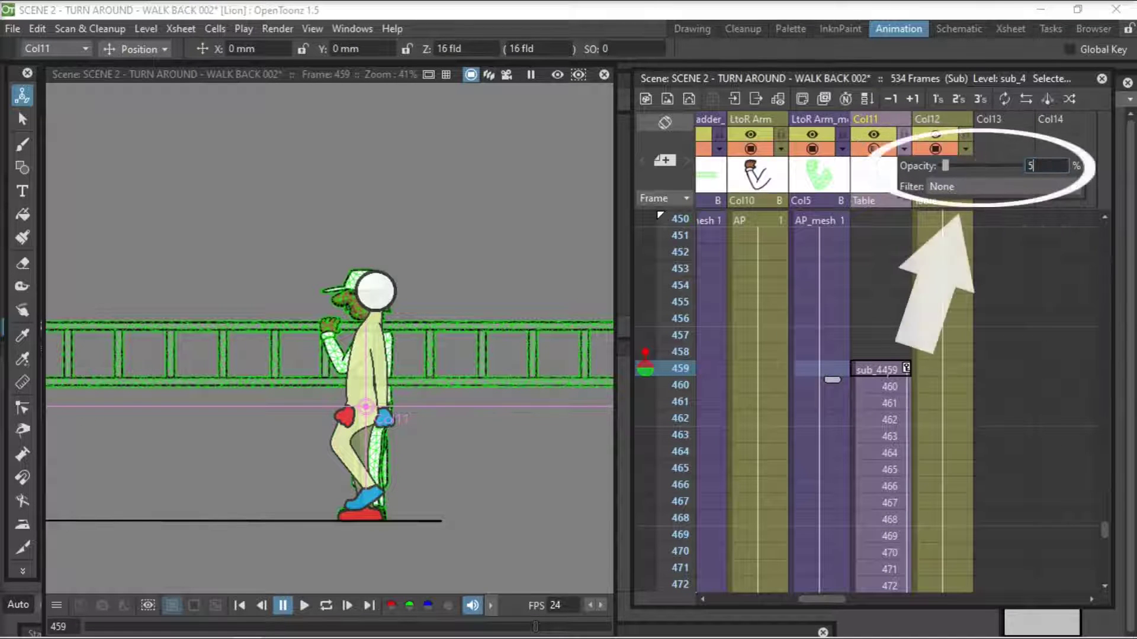
text(50)
key(Return)
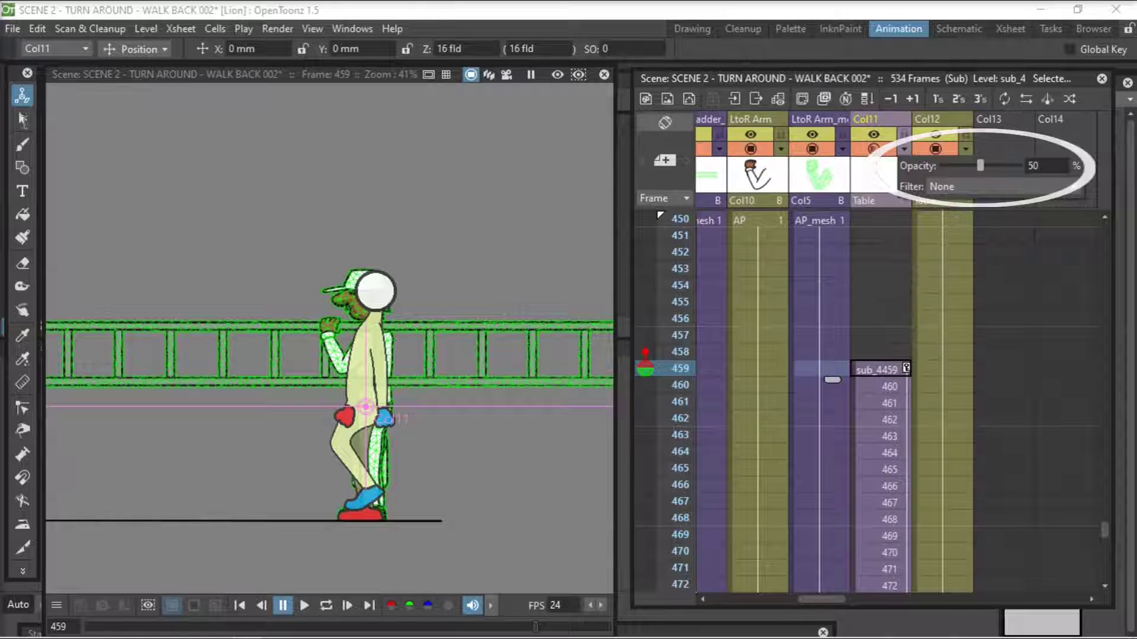
click(946, 159)
click(899, 371)
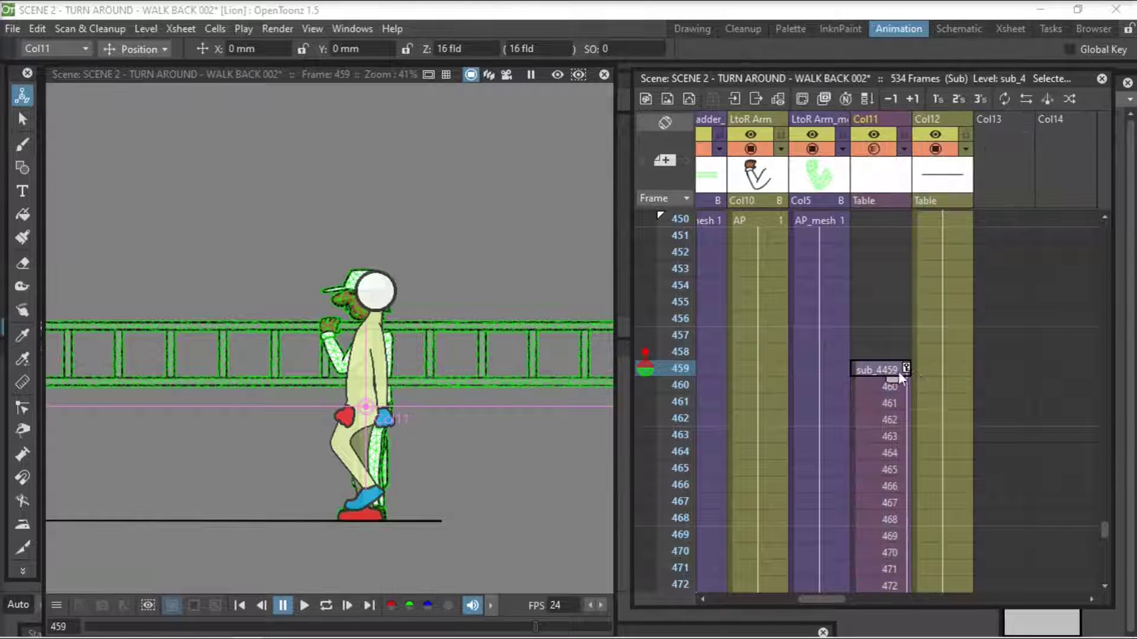
- Step through frames 459 to 462 to compare the semi-transparent template with the painter, and save the scene
click(936, 369)
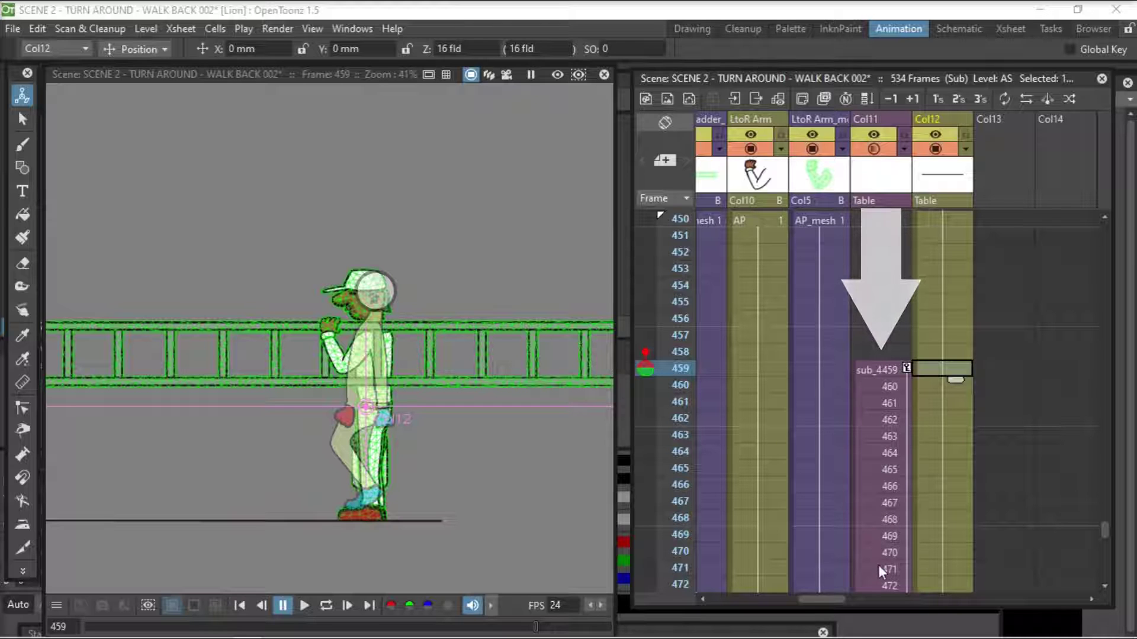
mouse_move(823, 593)
mouse_down()
mouse_move(778, 594)
mouse_move(819, 596)
mouse_up()
key(Down)
key(Down)
key(Down)
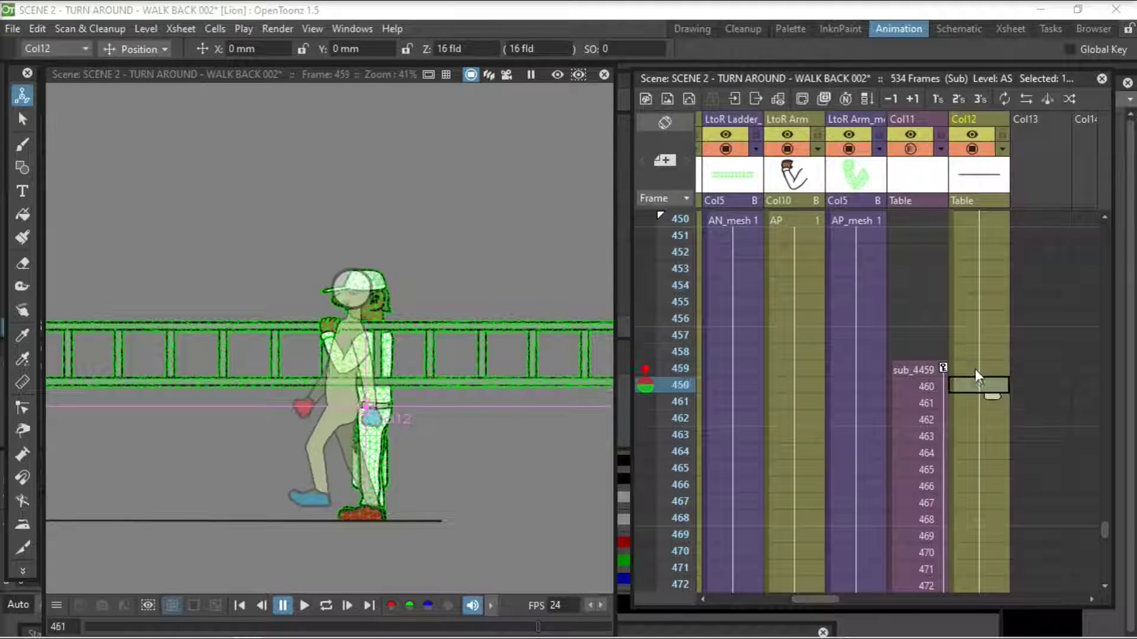
key(Up)
key(Up)
key(Up)
key(Up)
key(Down)
key(Down)
key(Down)
key(Down)
key(ctrl+s)
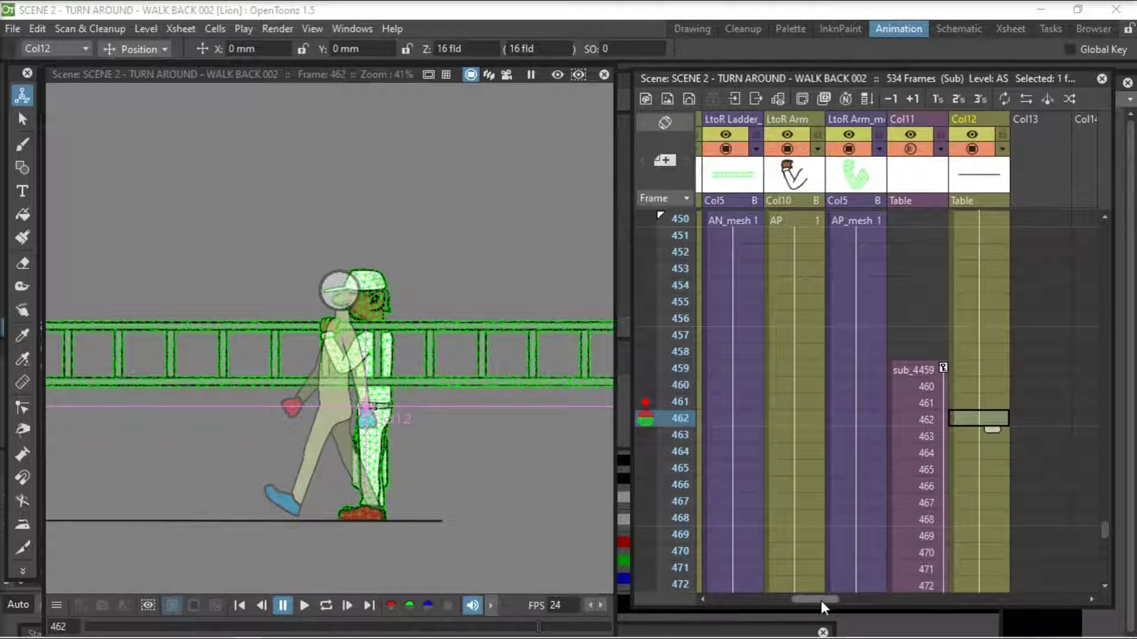
- Set position keys on LtoR Body_mesh at frames 457 and 450
drag(820, 600, 776, 603)
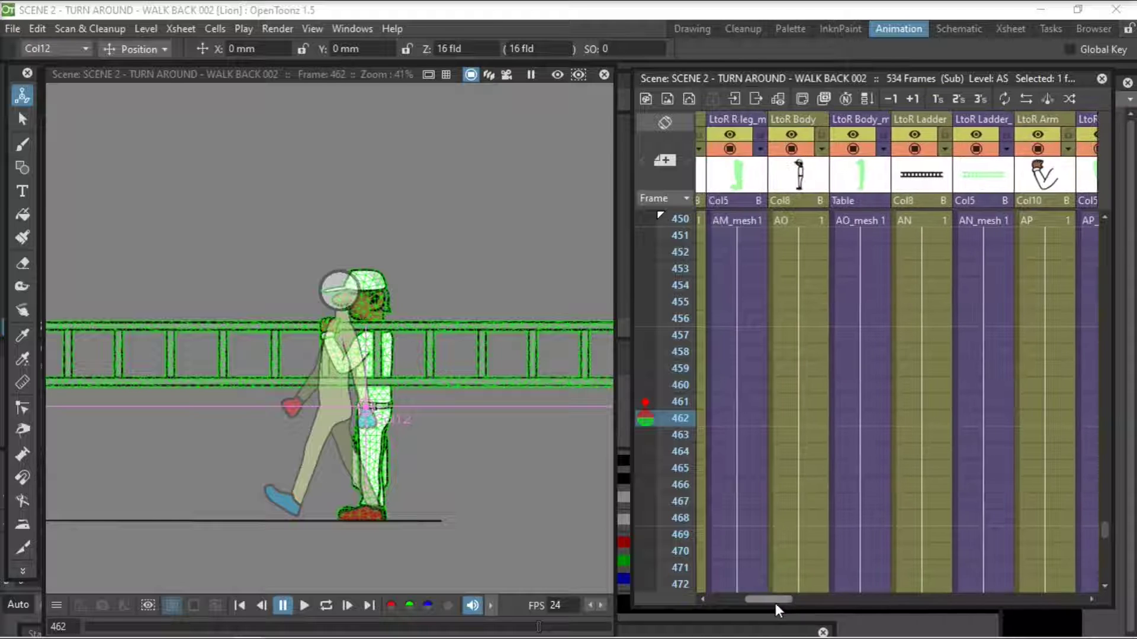
click(862, 414)
click(879, 336)
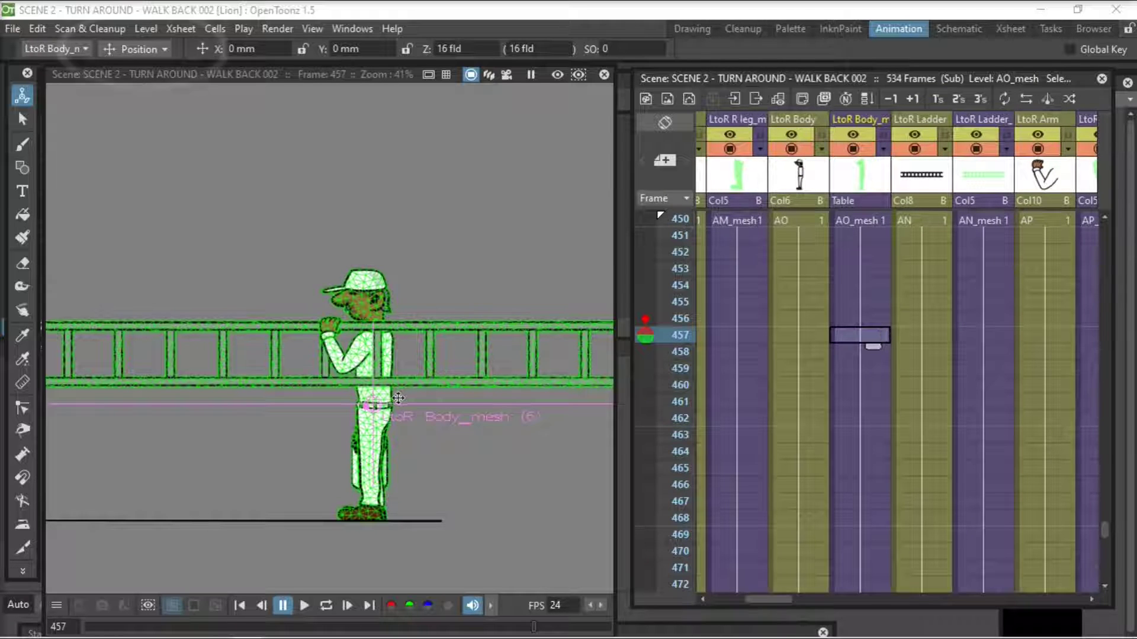
drag(398, 398, 397, 400)
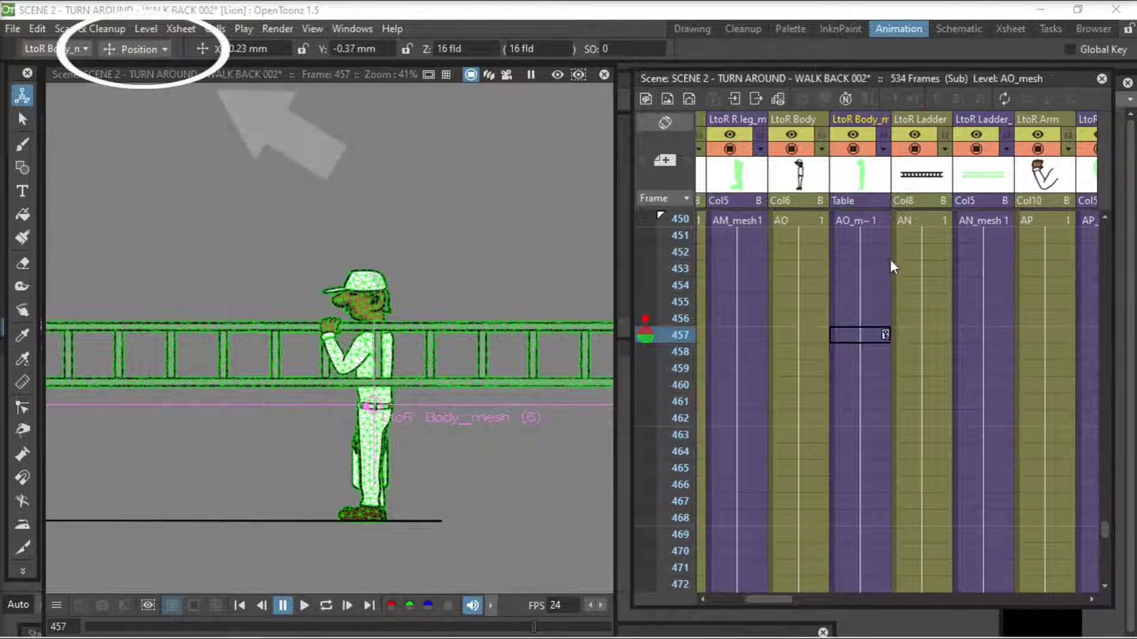
click(882, 220)
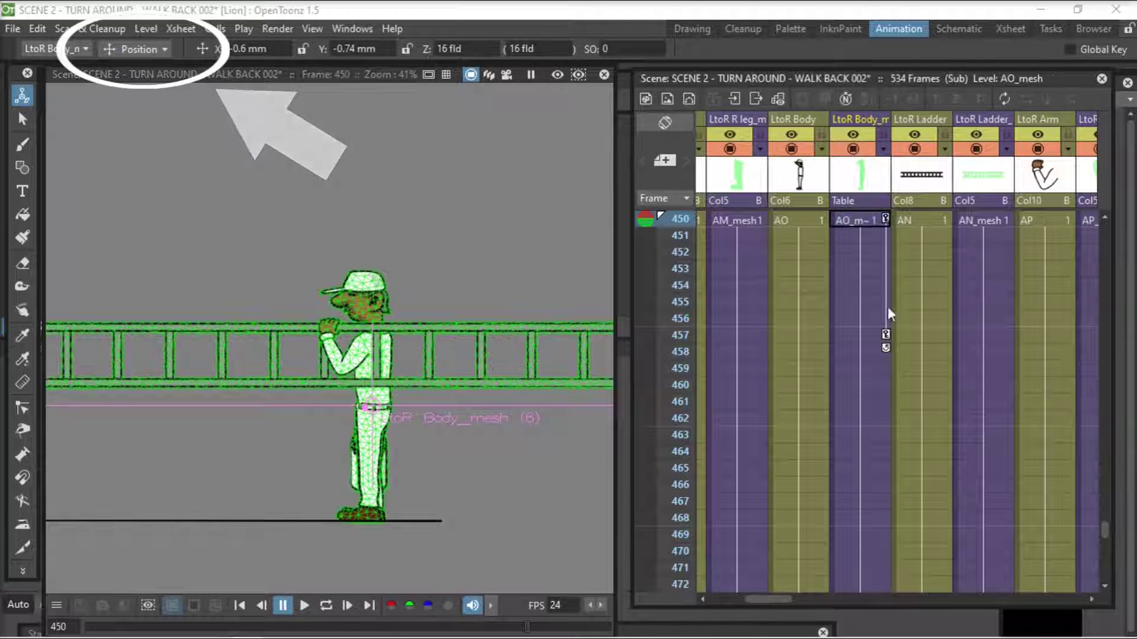
click(882, 335)
- Key LtoR Body_mesh at frames 462, 468 and 474, moving it forward with the template to X -53.86 mm at frame 468
click(870, 418)
drag(392, 387, 239, 409)
click(859, 518)
click(1104, 587)
click(858, 501)
click(859, 402)
drag(395, 414, 393, 415)
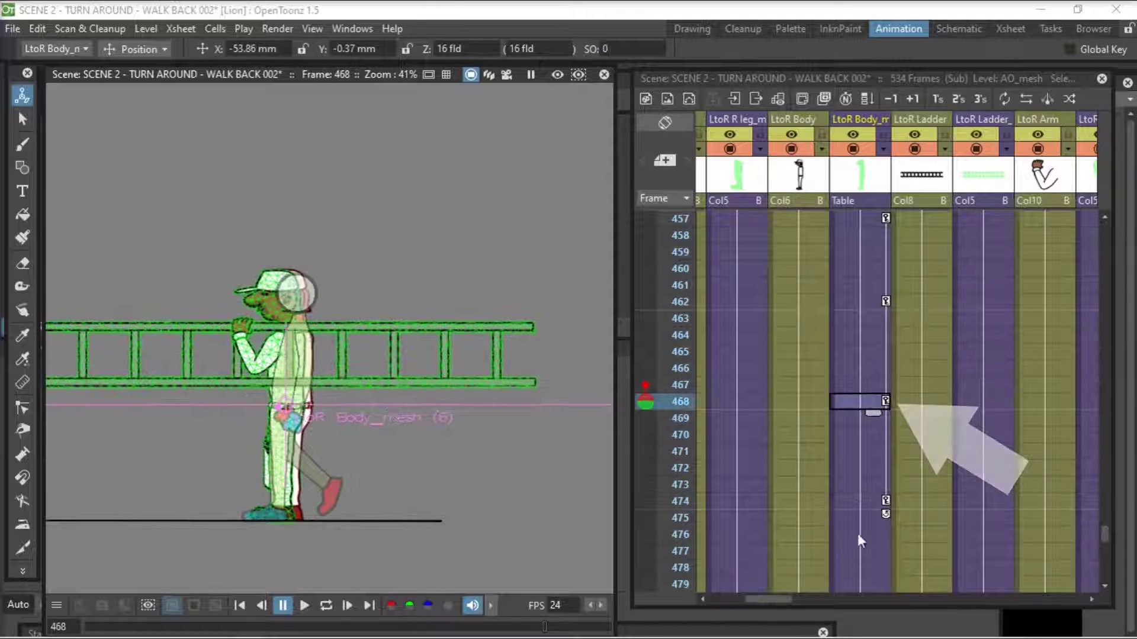
- Key LtoR Body_mesh at frames 480 and 486, moving it forward with the template to X -144.29 mm at frame 486
click(858, 501)
click(1104, 587)
click(859, 452)
drag(338, 390, 216, 423)
key(Down)
key(Down)
key(Down)
key(Down)
key(Down)
key(Down)
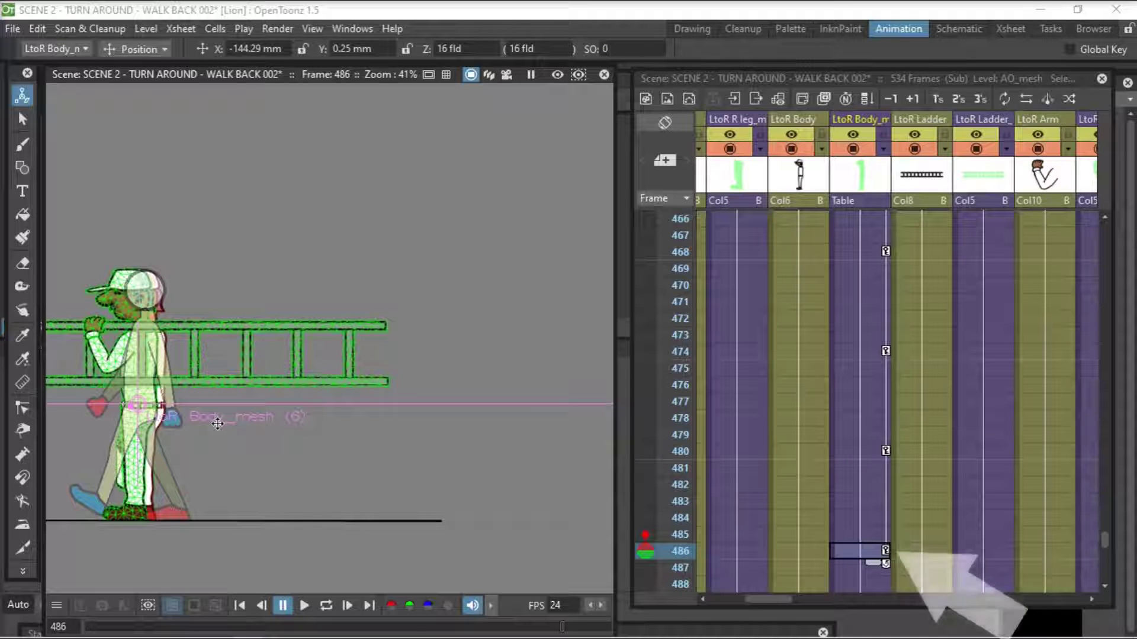
- Key LtoR Body_mesh at frames 492 and 498, moving it forward with the template to X -201.74 mm at frame 498
drag(608, 497, 790, 494)
scroll(1086, 549, down, 2)
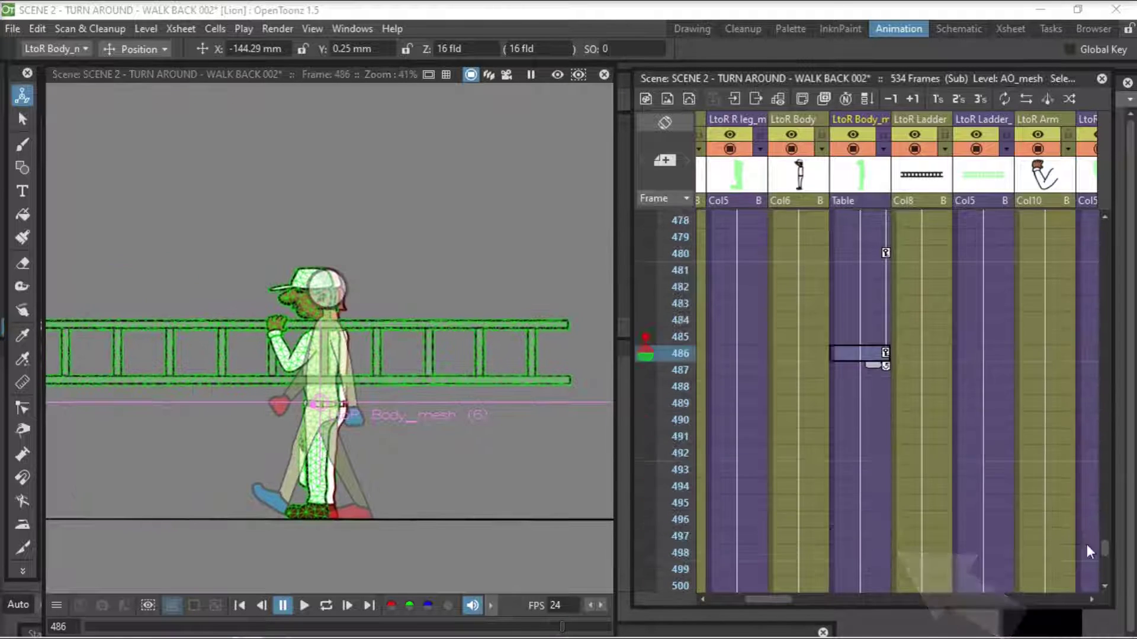
click(860, 452)
drag(425, 423, 357, 422)
key(Down)
key(Down)
key(Down)
key(Down)
key(Down)
key(Down)
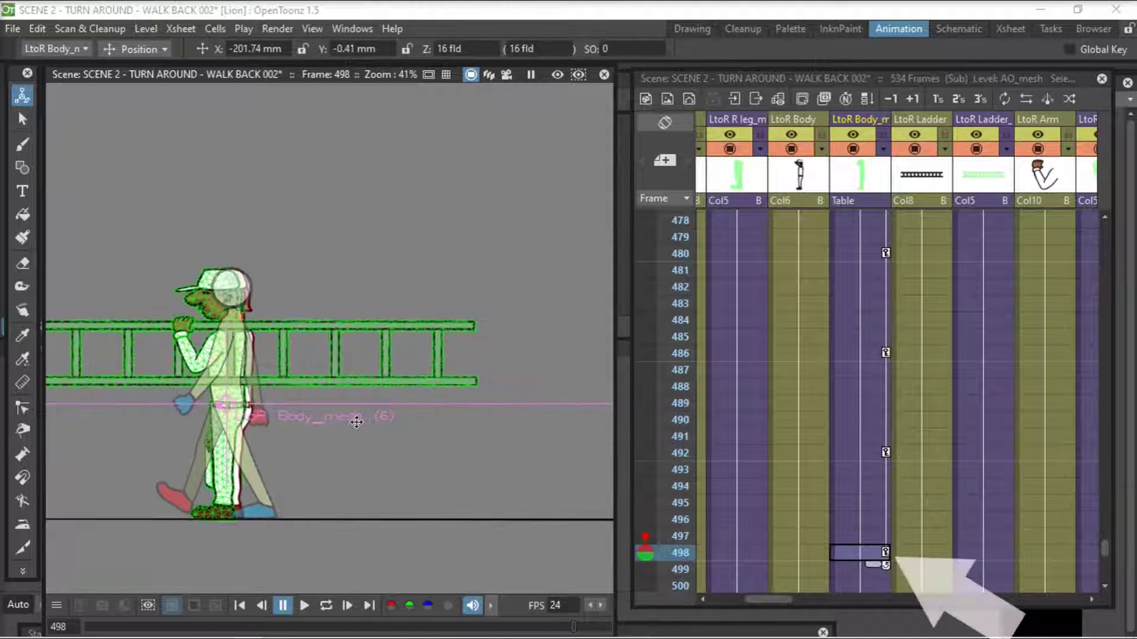
- Delete the LtoR Body_mesh keys at frames 492 and 498
mouse_move(783, 599)
mouse_down()
mouse_move(841, 599)
mouse_move(799, 599)
mouse_up()
click(792, 452)
key(Delete)
click(792, 552)
key(Delete)
- Set the playback stop marker at frame 486 and play the walk in a loop to check it
click(765, 354)
right_click(673, 358)
click(722, 44)
click(324, 606)
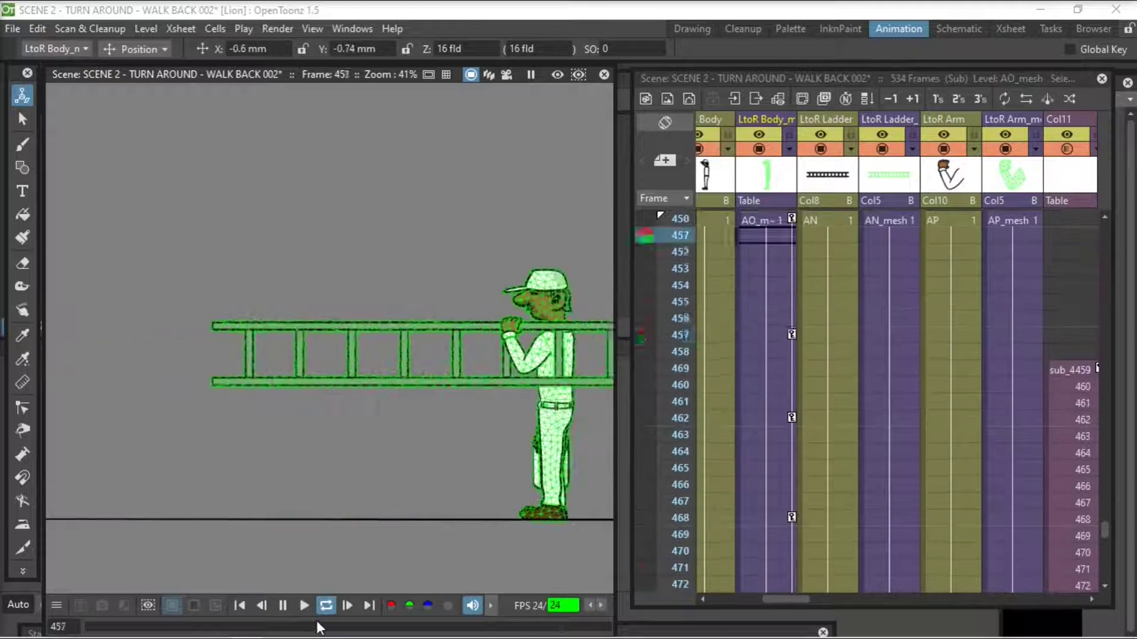
click(283, 607)
- Step through frames 450 to 462 to compare the painter's body movement with the walk template
click(771, 221)
key(Down)
key(Down)
key(Down)
key(Down)
key(Down)
key(Down)
key(Down)
key(Down)
key(Down)
key(Down)
key(Down)
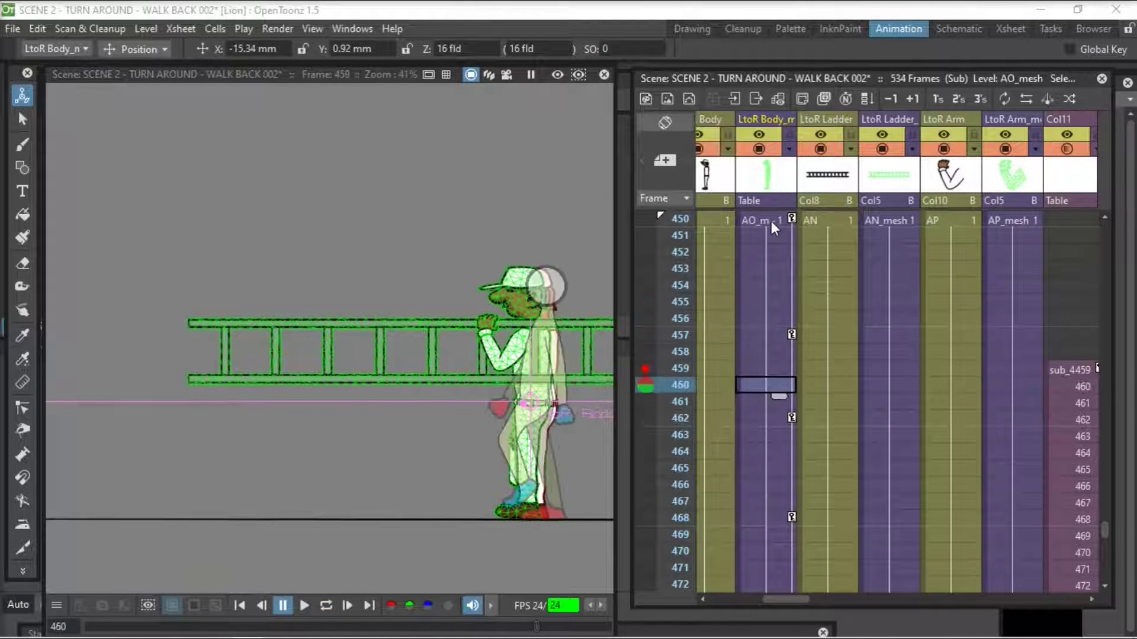
key(Down)
- Switch to the Plastic tool in Animate mode for the LtoR Body_mesh skeleton at frame 462
key(space)
scroll(561, 359, up, 3)
drag(558, 351, 484, 287)
drag(794, 599, 763, 600)
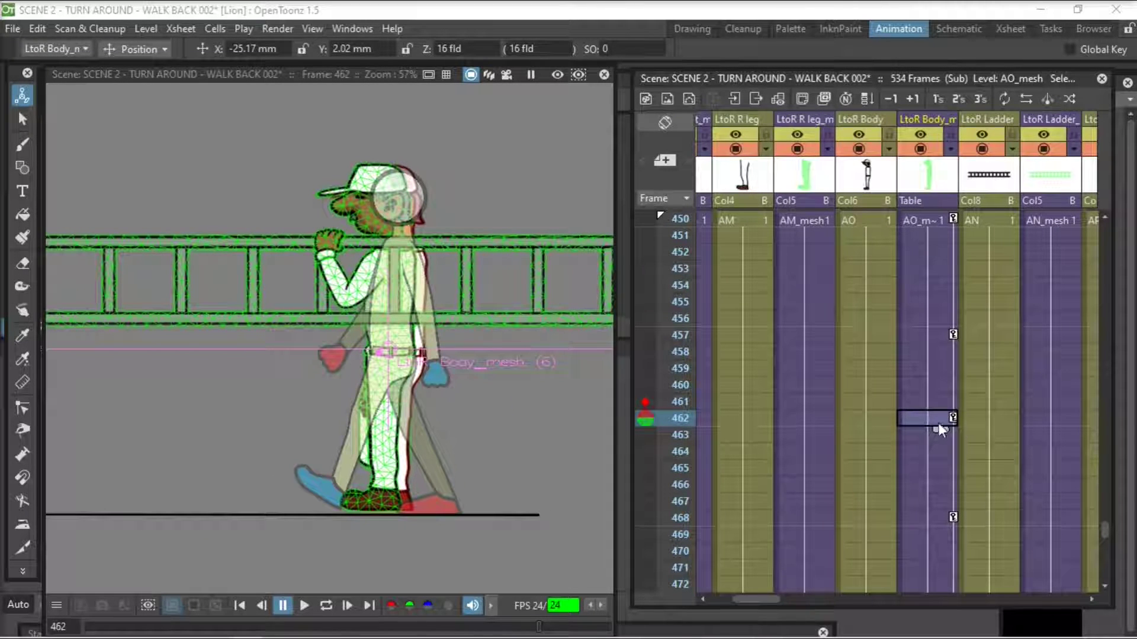
click(23, 572)
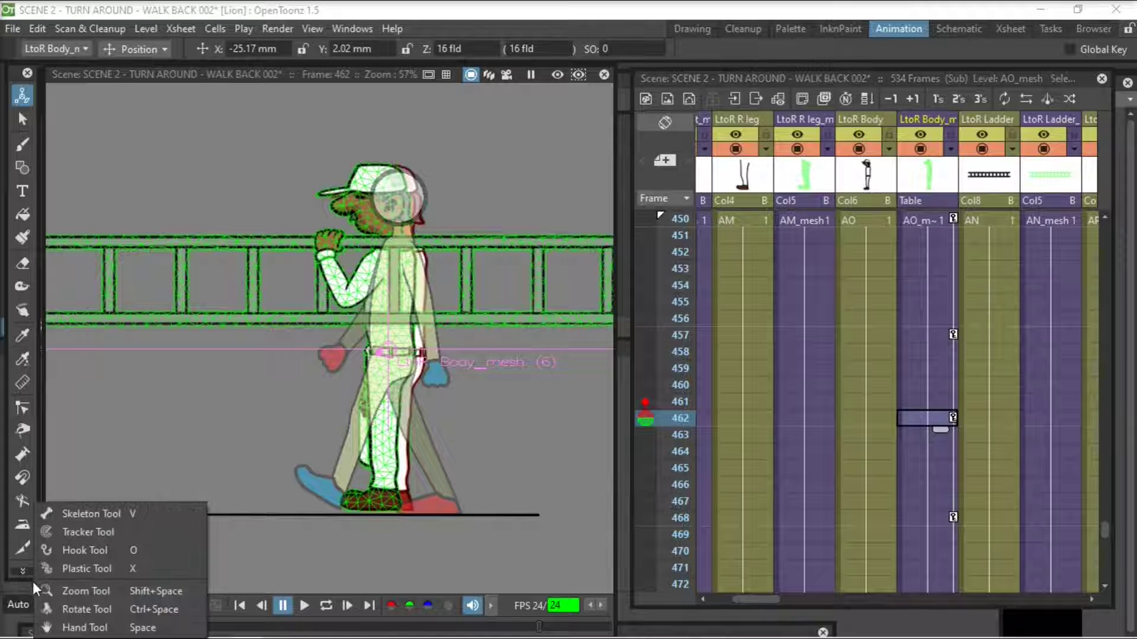
click(70, 568)
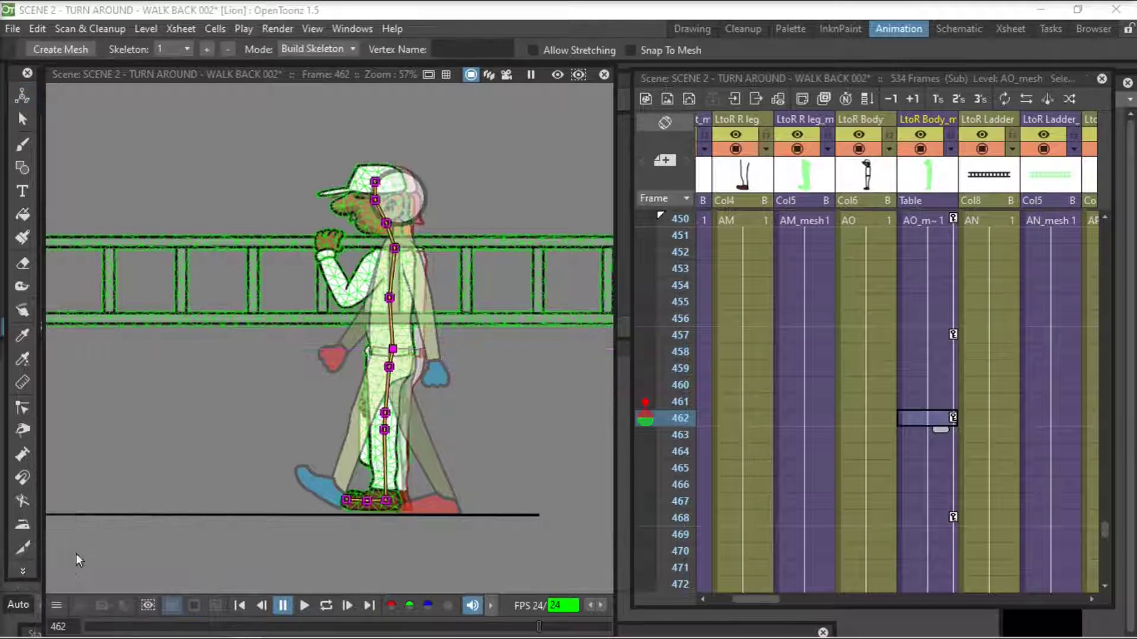
click(343, 53)
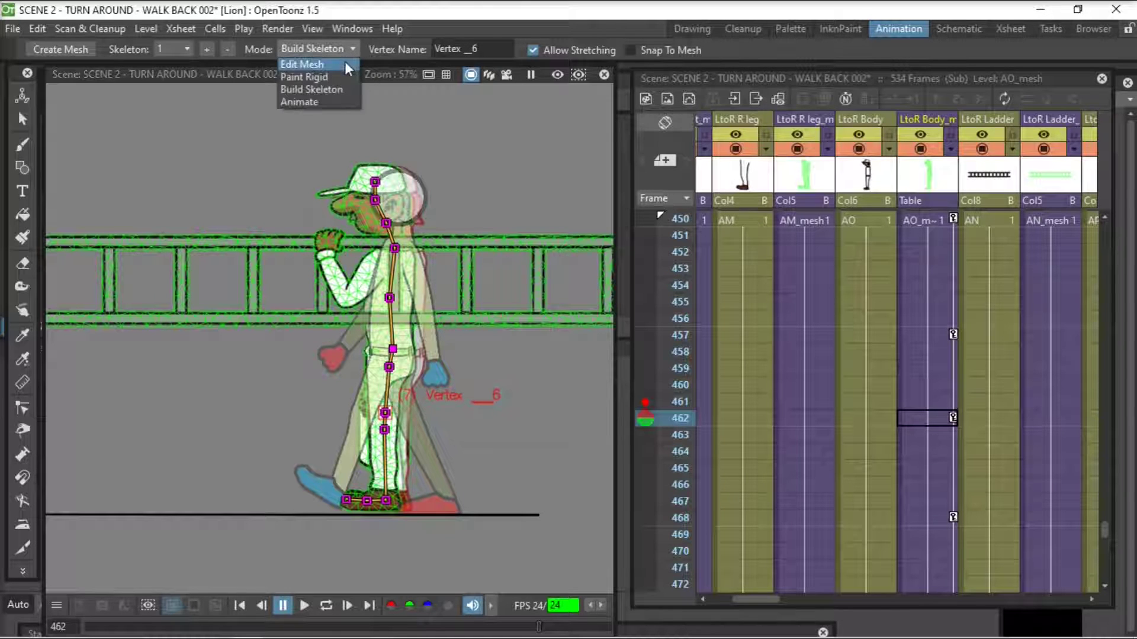
click(337, 102)
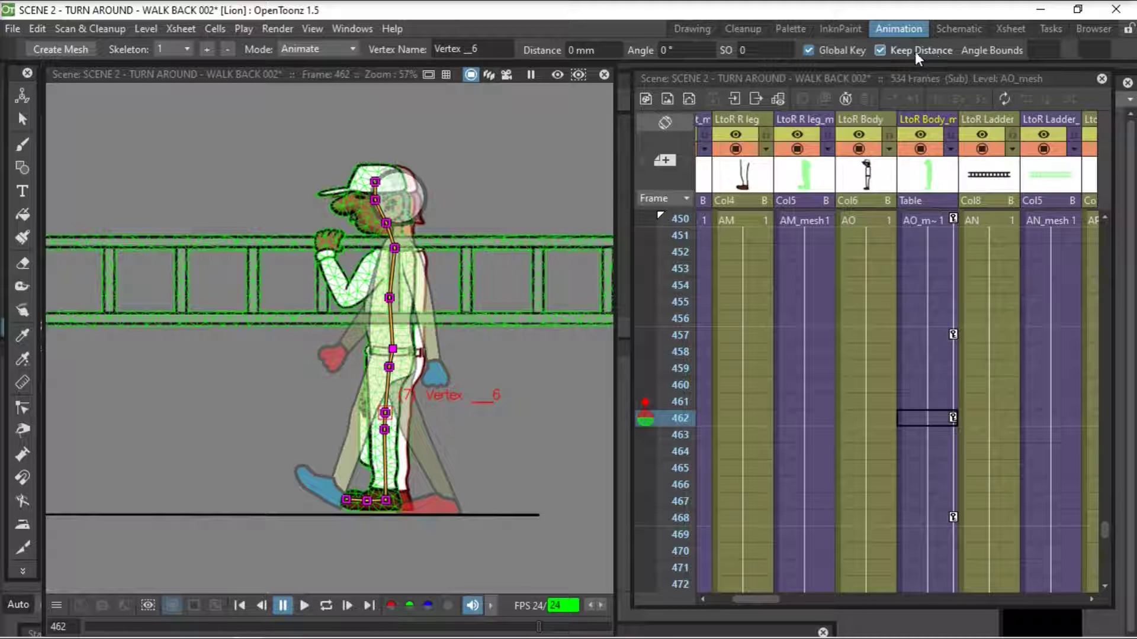
- Swing the leg of LtoR Body_mesh forward at frame 462, raising the toes to match the template's blue foot
drag(385, 413, 367, 412)
click(939, 336)
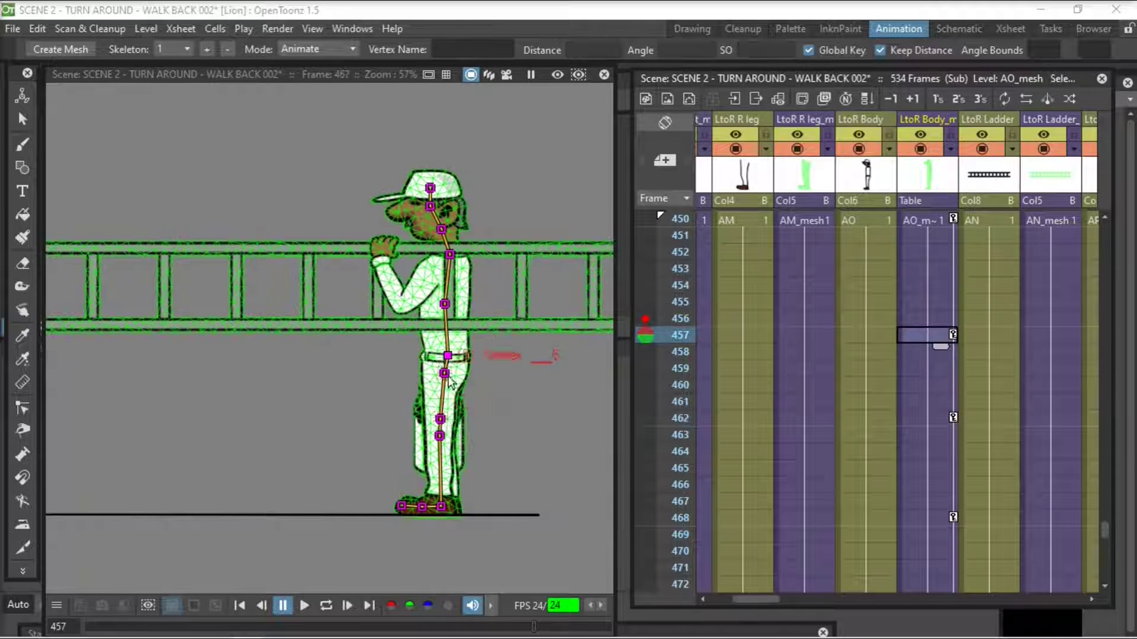
drag(444, 375, 444, 374)
click(939, 334)
click(939, 418)
drag(386, 414, 367, 414)
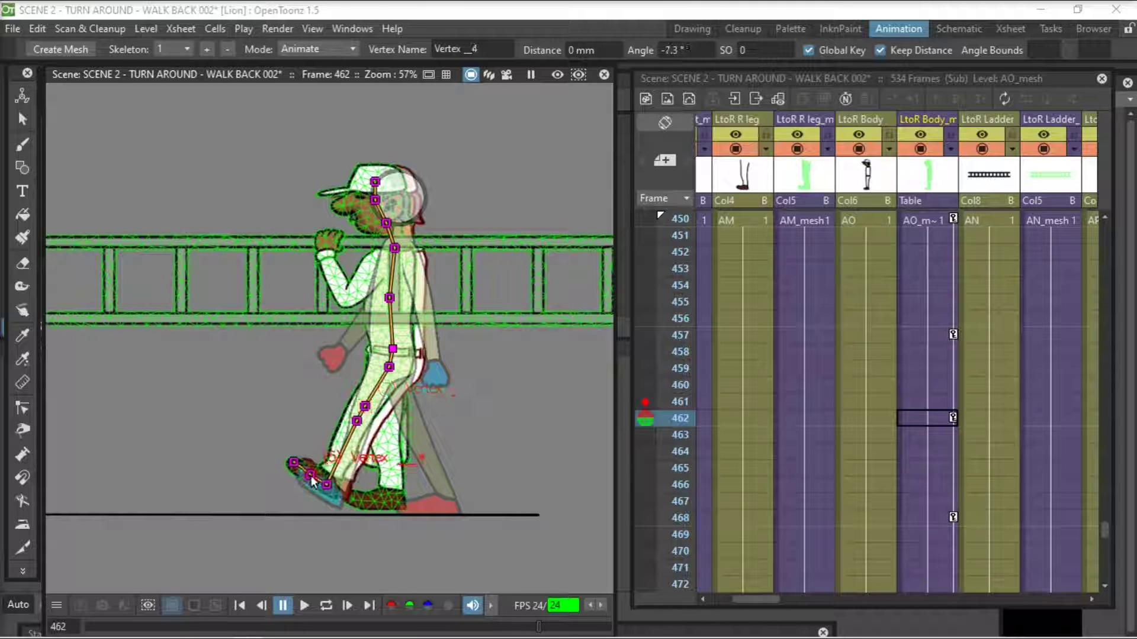
- Straighten the LtoR Body_mesh leg and flatten its foot into the standing pose at frame 457
click(932, 342)
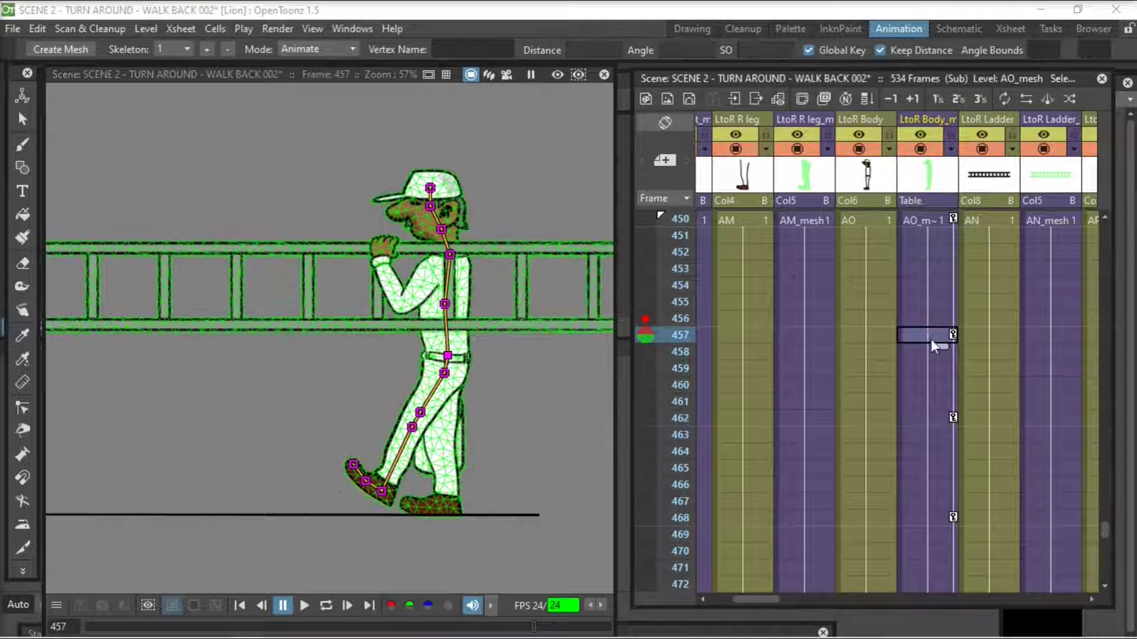
drag(422, 420, 441, 434)
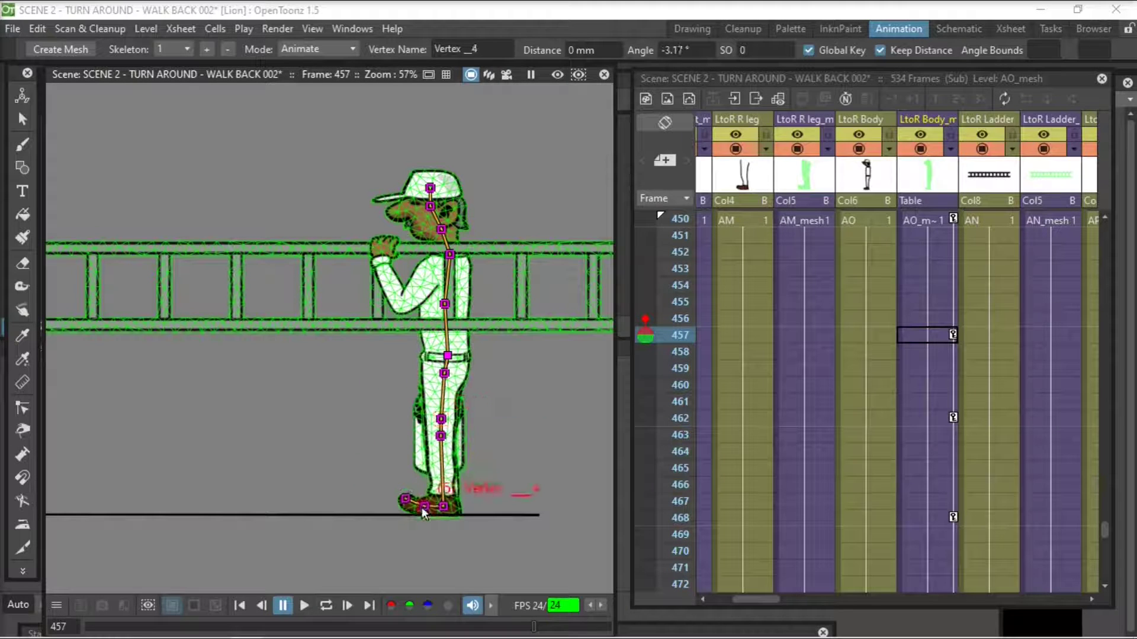
click(940, 330)
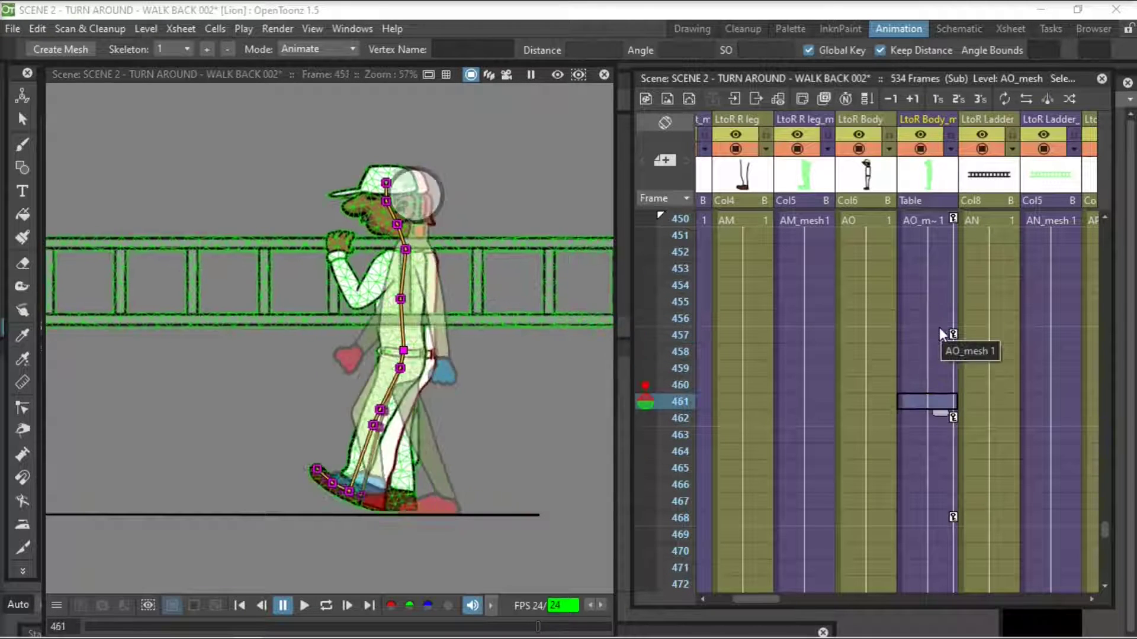
- Lower the forward leg and foot of LtoR Body_mesh towards the template's blue foot at frame 465
click(936, 418)
key(Down)
key(Down)
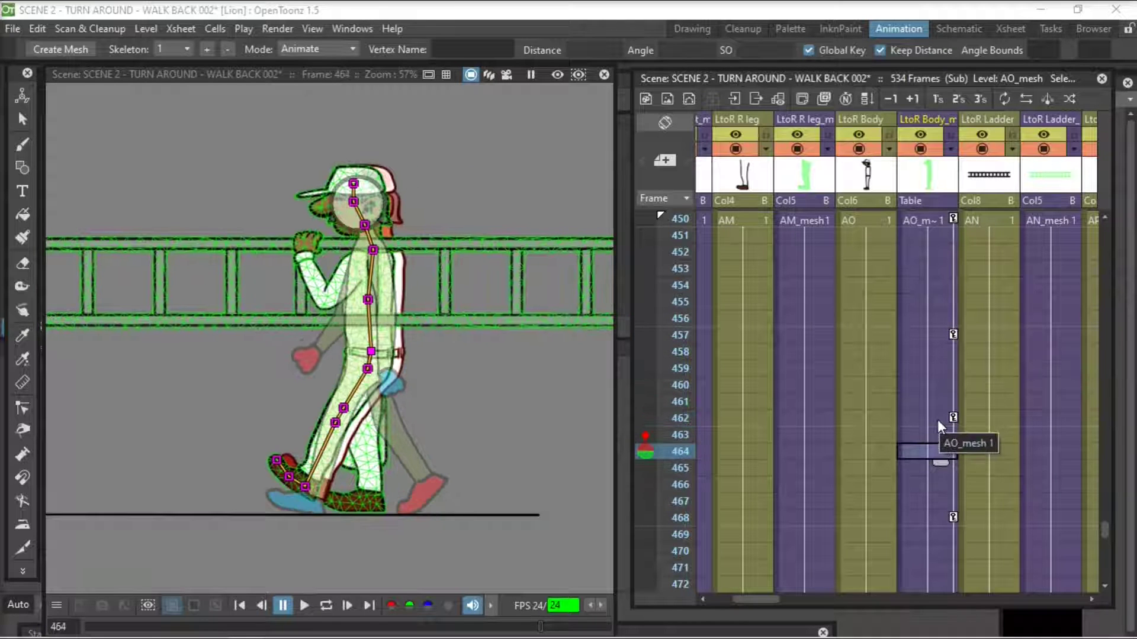
key(Down)
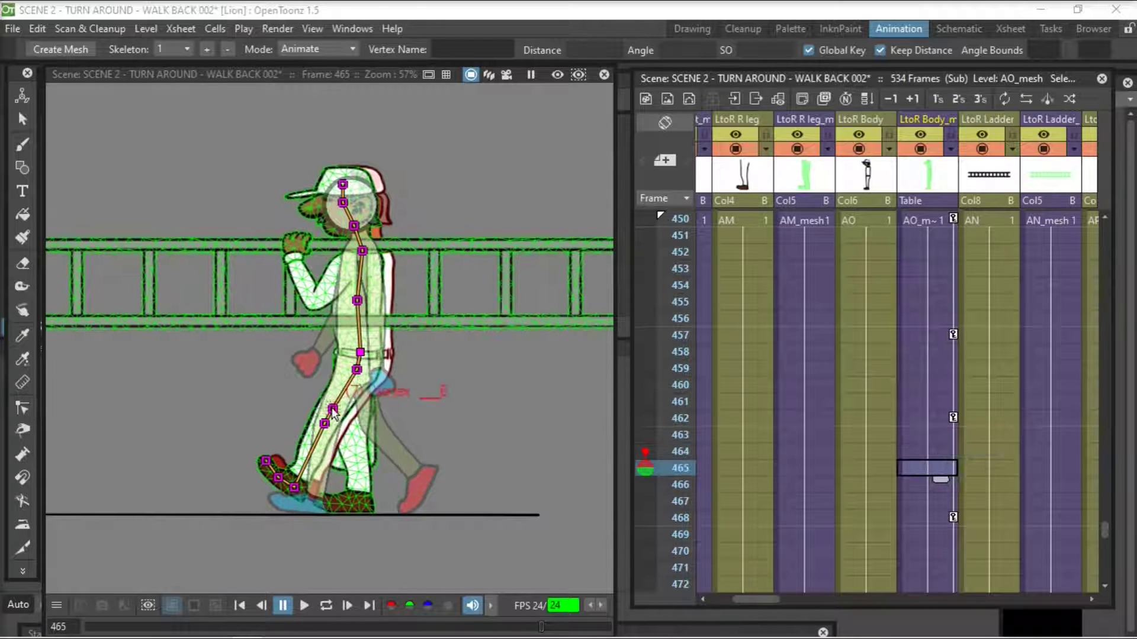
drag(334, 410, 342, 423)
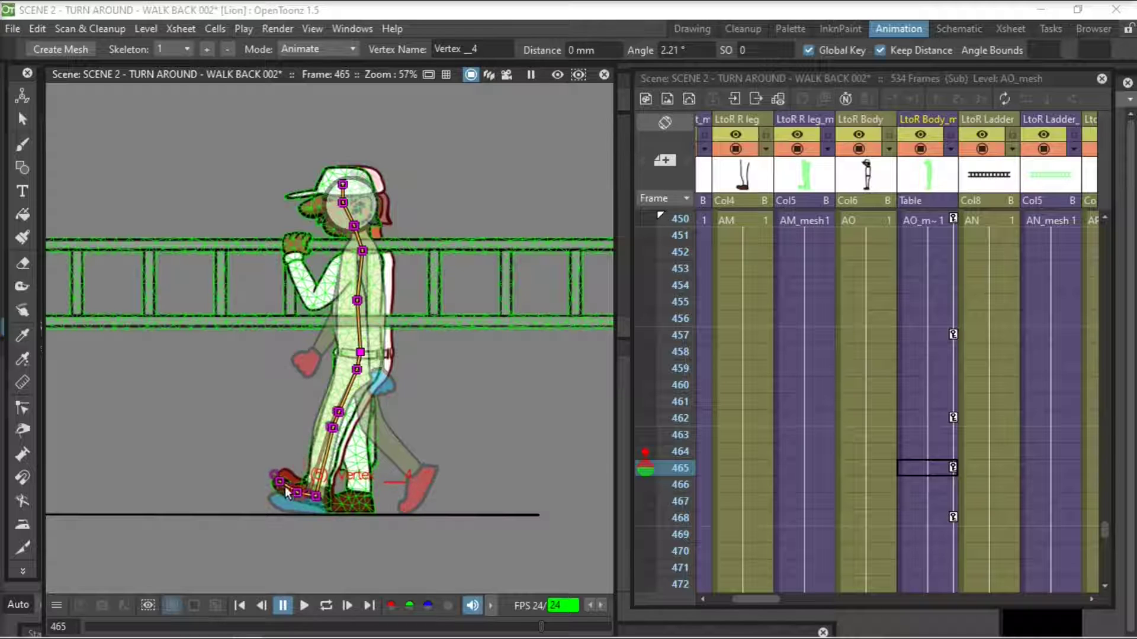
- Pose the LtoR Body_mesh leg upright at frame 468, planting its foot flat on the ground line
click(937, 417)
key(Down)
key(Down)
key(Down)
key(Down)
key(Down)
key(Down)
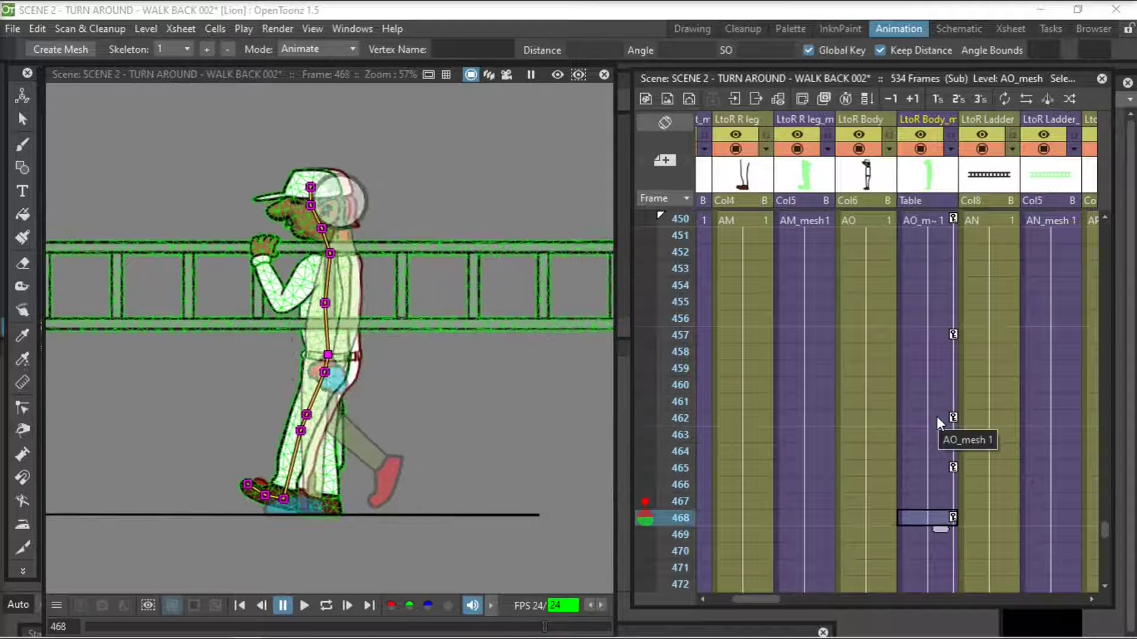
drag(306, 415, 142, 417)
- Key the LtoR Body_mesh leg at frames 471, 474, 477 and 480, following the template's blue leg through the backward stride
key(Down)
key(Down)
key(Down)
key(Down)
key(Down)
key(Down)
click(932, 477)
key(Down)
key(Down)
click(645, 502)
key(Down)
key(Down)
key(Down)
key(Down)
key(Down)
key(Down)
- Key the LtoR Body_mesh leg at frames 483 and 486, bringing it forward again to match the template
click(932, 471)
key(Down)
key(Down)
key(Down)
key(Down)
key(Down)
key(Down)
drag(159, 372, 157, 371)
drag(142, 429, 146, 423)
click(936, 501)
drag(391, 434, 379, 448)
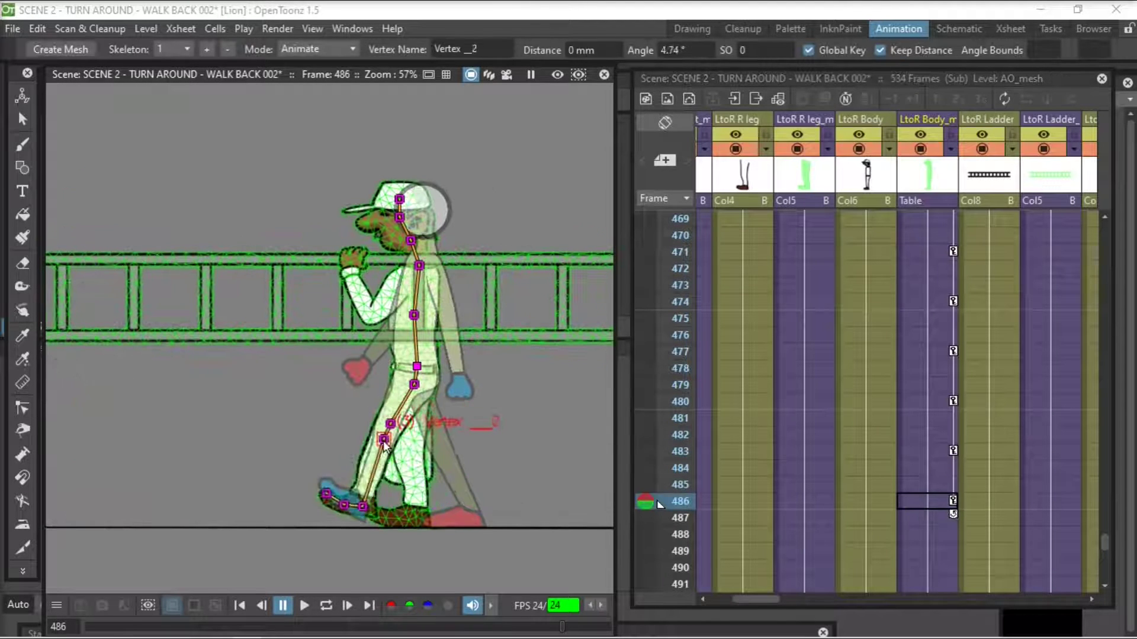
- Save the scene and play the walk in a loop to check the LtoR Body_mesh leg animation
click(933, 501)
key(Down)
key(Down)
key(Down)
key(Down)
key(ctrl+s)
click(321, 607)
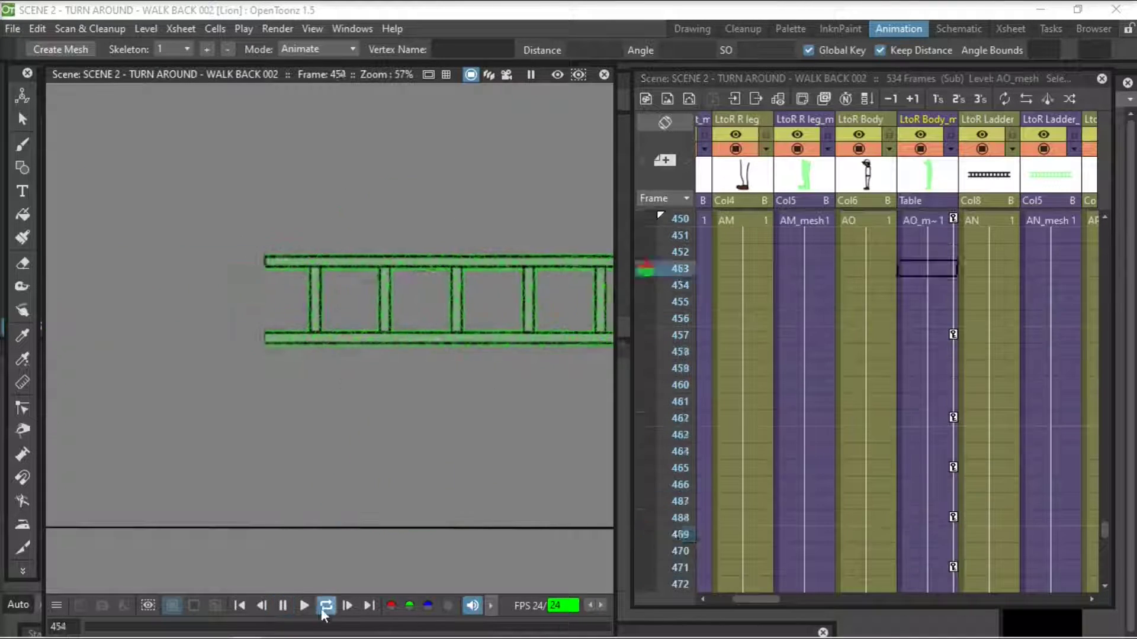
click(239, 607)
- Use the Plastic tool to key the standing pose of LtoR R leg_mesh at frame 457
click(936, 336)
click(936, 418)
click(755, 335)
click(23, 571)
click(56, 569)
click(804, 335)
click(419, 509)
- Pose the LtoR R leg_mesh skeleton backward at frame 463, matching hip, knee and foot to the template's red leg
key(Down)
key(Down)
key(Down)
key(Down)
key(Down)
key(Down)
drag(379, 372, 383, 371)
drag(392, 414, 398, 411)
drag(412, 504, 415, 508)
- Adjust the knee of LtoR R leg_mesh at frame 465 to follow the template's trailing leg
click(812, 335)
key(Down)
key(Down)
key(Down)
key(Down)
key(Down)
key(Down)
key(Down)
key(Down)
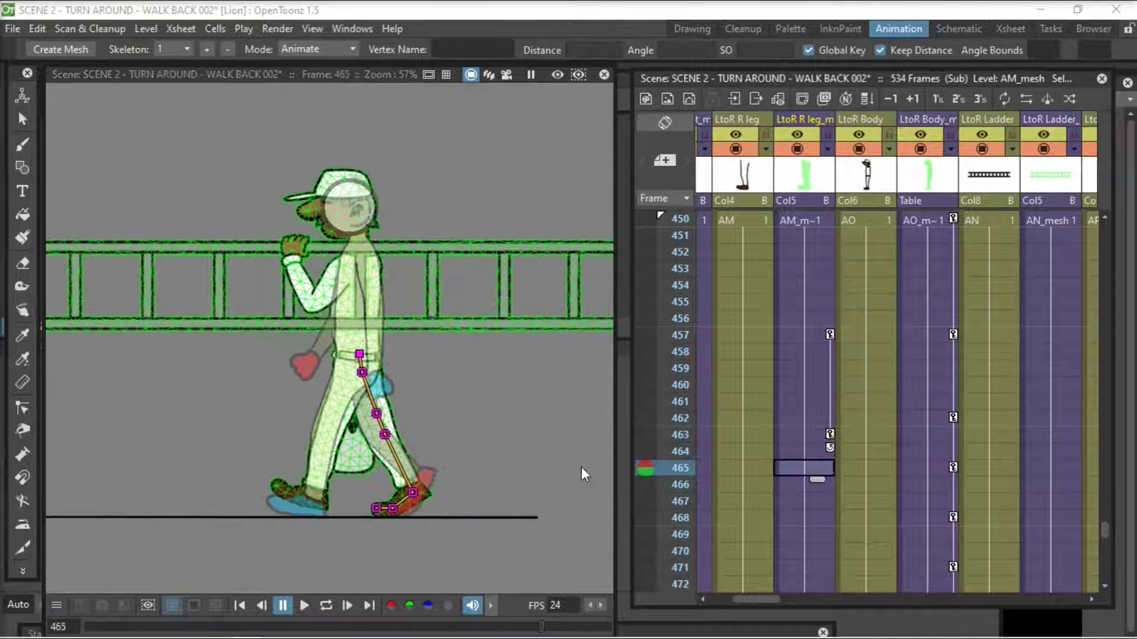
drag(392, 433, 384, 432)
- Pose the hip, knee and foot of LtoR R leg_mesh at frame 468 towards the template's lifted red leg
click(813, 435)
key(Down)
key(Down)
key(Down)
key(Down)
key(Down)
drag(329, 375, 326, 375)
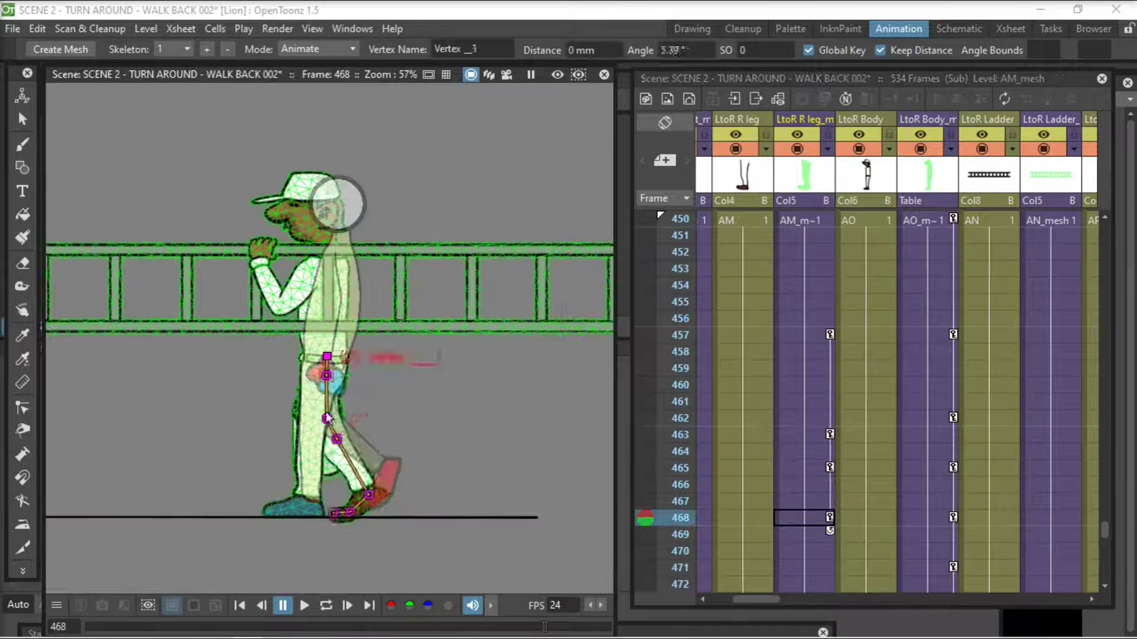
drag(337, 447, 340, 433)
drag(373, 508, 369, 503)
- Key LtoR R leg_mesh at frames 471, 474, 477 and 480, swinging it forward and planting the foot at frame 480
click(804, 567)
drag(294, 375, 290, 374)
drag(279, 416, 180, 430)
key(Down)
key(Down)
key(Down)
click(807, 501)
key(Down)
key(Down)
key(Down)
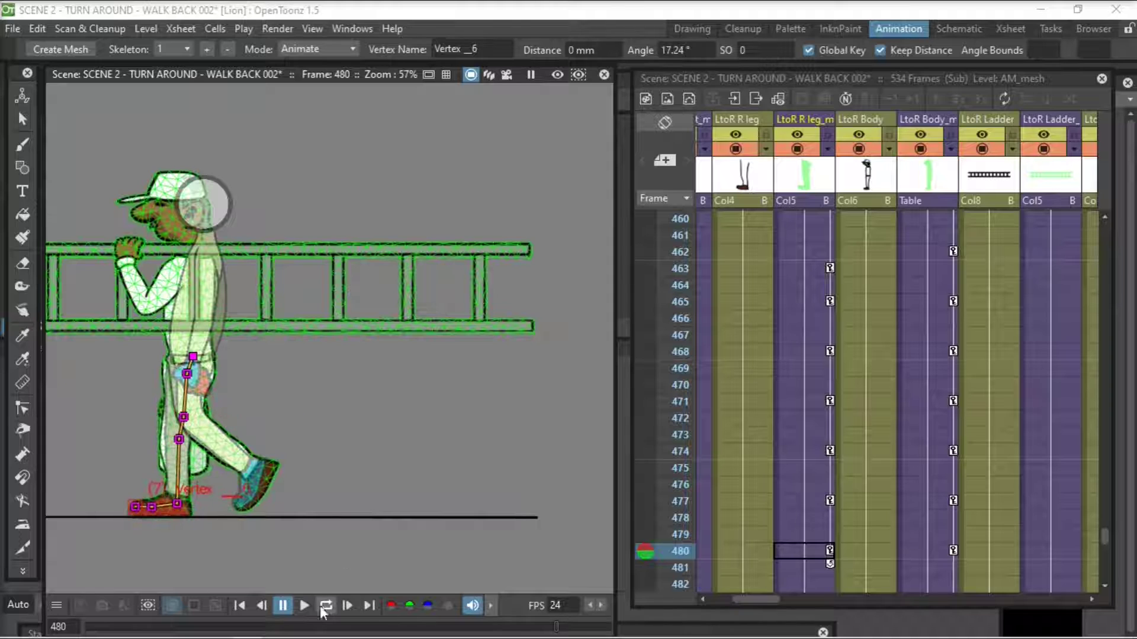
- Play the walk in a loop to check how both legs move together
click(326, 607)
scroll(331, 562, down, 4)
click(323, 607)
click(288, 609)
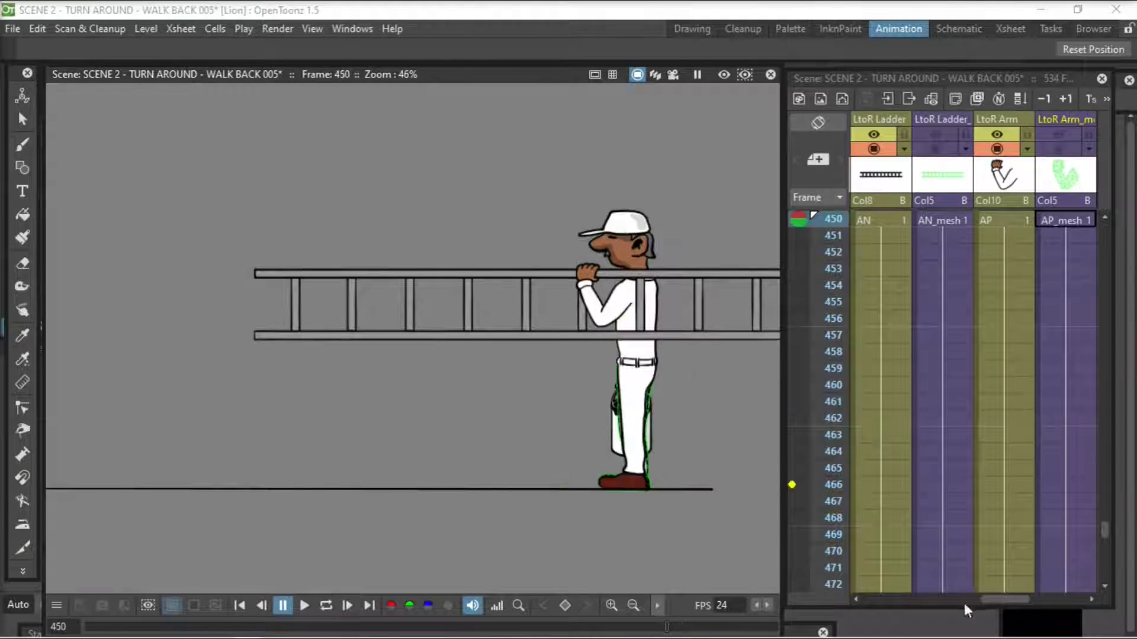
scroll(963, 601, right, 2)
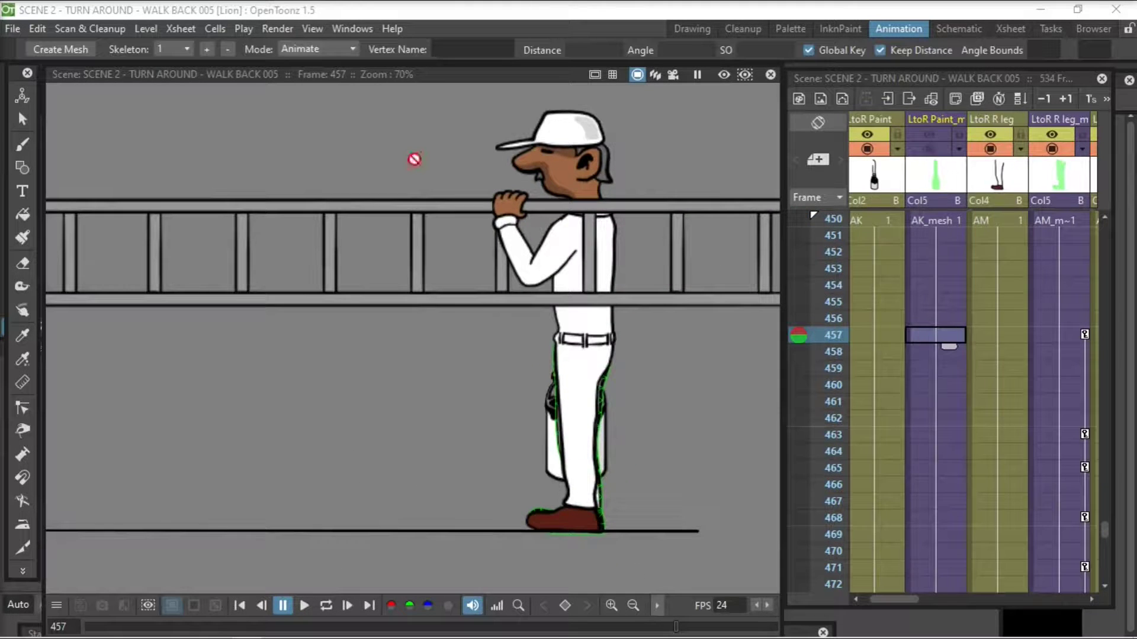
scroll(972, 265, left, 3)
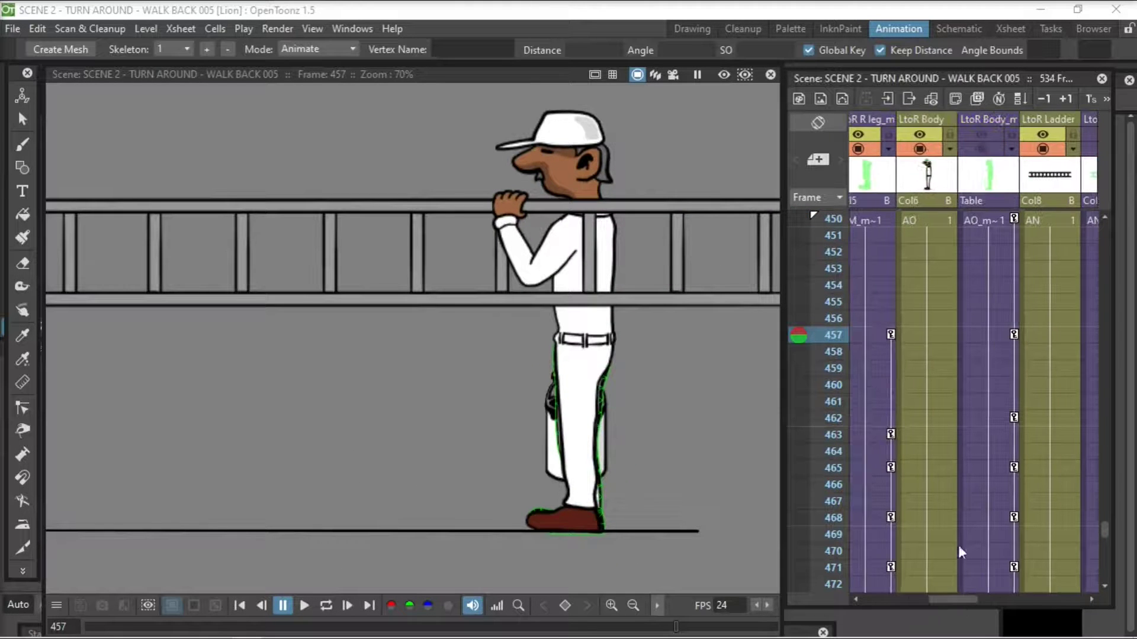
- Hide the LtoR Body, LtoR R leg and LtoR R leg_mesh columns to isolate the paint-bucket arm
click(920, 149)
click(920, 134)
click(859, 149)
click(867, 135)
scroll(923, 152, left, 2)
click(927, 150)
click(927, 134)
- Pose LtoR Paint_mesh at frame 463, swinging the arm and bucket forward towards the template's red hand
click(923, 336)
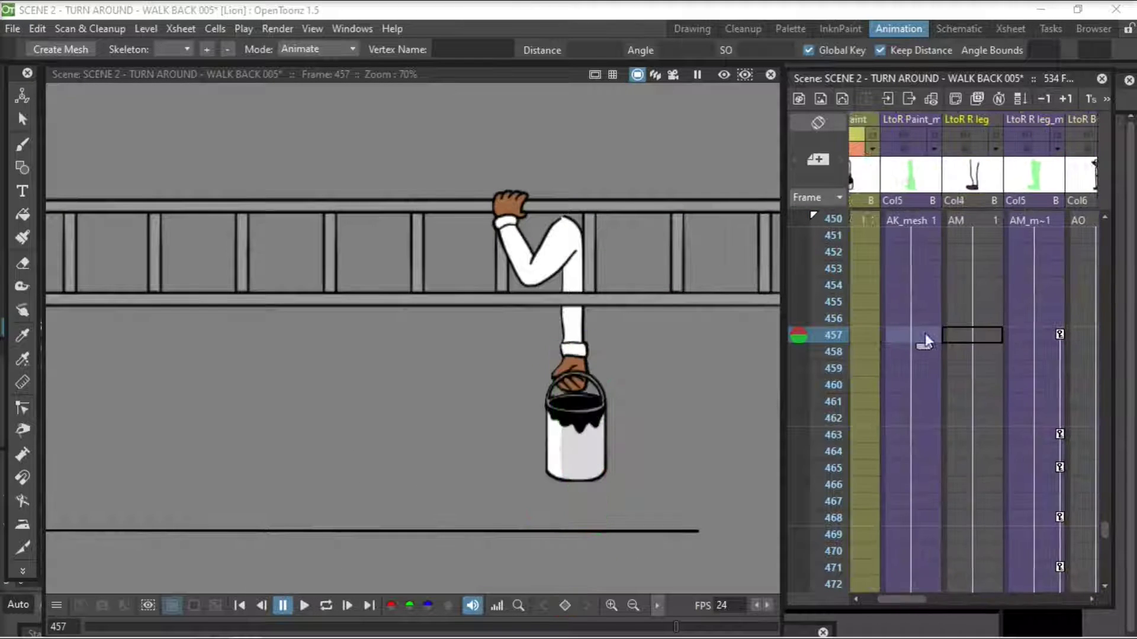
click(923, 418)
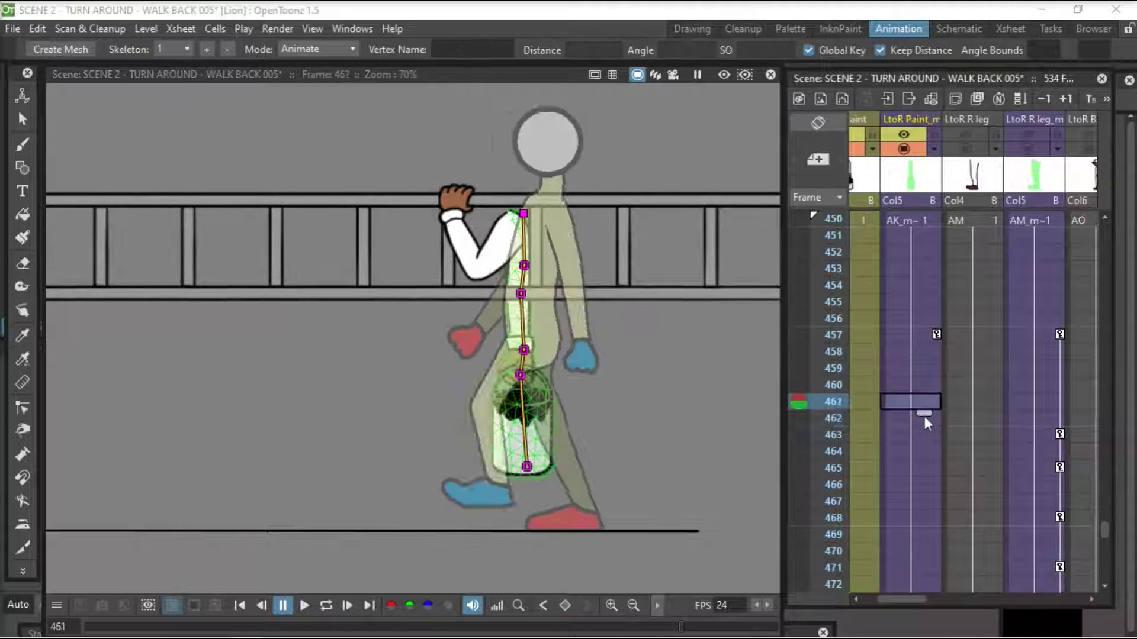
click(921, 436)
drag(499, 264, 485, 261)
drag(465, 344, 424, 350)
drag(482, 260, 461, 266)
- Step through the arm swing from frame 457 and pull the bucket hand back to key LtoR Paint_mesh around frame 465
click(922, 334)
key(Down)
key(Down)
key(Down)
key(Down)
key(Down)
key(Down)
key(Down)
key(Down)
key(Up)
key(Up)
drag(402, 357, 430, 359)
- Pose the elbow, wrist and bucket of LtoR Paint_mesh at frame 468 so the arm hangs near the body
click(911, 518)
drag(421, 270, 435, 270)
drag(432, 299, 437, 299)
click(428, 355)
drag(428, 355, 438, 356)
drag(425, 377, 437, 358)
drag(406, 465, 394, 464)
- Key LtoR Paint_mesh at frames 471 and 474, swinging the arm and bucket backwards with the template's red hand
click(927, 570)
click(405, 297)
drag(397, 270, 408, 297)
drag(410, 378, 425, 376)
scroll(924, 533, down, 2)
click(917, 401)
drag(361, 267, 368, 266)
drag(402, 371, 406, 369)
- Adjust the elbow, hand and bucket of LtoR Paint_mesh at frame 477 for the returning swing
click(912, 451)
drag(325, 265, 317, 268)
drag(341, 371, 336, 372)
drag(367, 462, 358, 465)
- Step back and forth through the frames up to 480 to check the bucket arm's swing
click(913, 403)
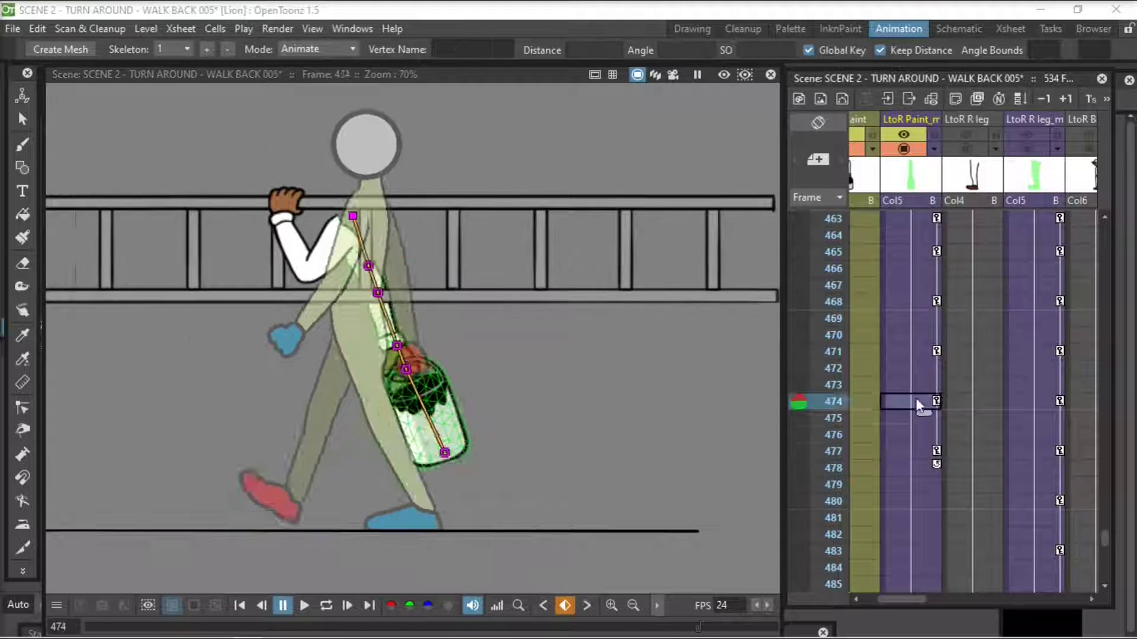
key(Up)
key(Up)
key(Up)
key(Up)
key(Up)
key(Up)
key(Up)
key(Up)
key(Down)
key(Down)
key(Down)
key(Down)
key(Down)
key(Down)
key(Down)
key(Down)
key(Down)
key(Down)
key(Down)
key(Down)
key(Down)
key(Down)
- Key LtoR Paint_mesh at frames 480 and 483, bringing the arm and bucket forward
drag(274, 268, 269, 269)
drag(276, 354, 267, 355)
key(Down)
key(Down)
key(Down)
drag(228, 269, 221, 270)
drag(214, 354, 194, 378)
- Pose LtoR Paint_mesh at frame 486, raising the hand and bucket forward towards the template's red hand
key(Down)
key(Down)
key(Down)
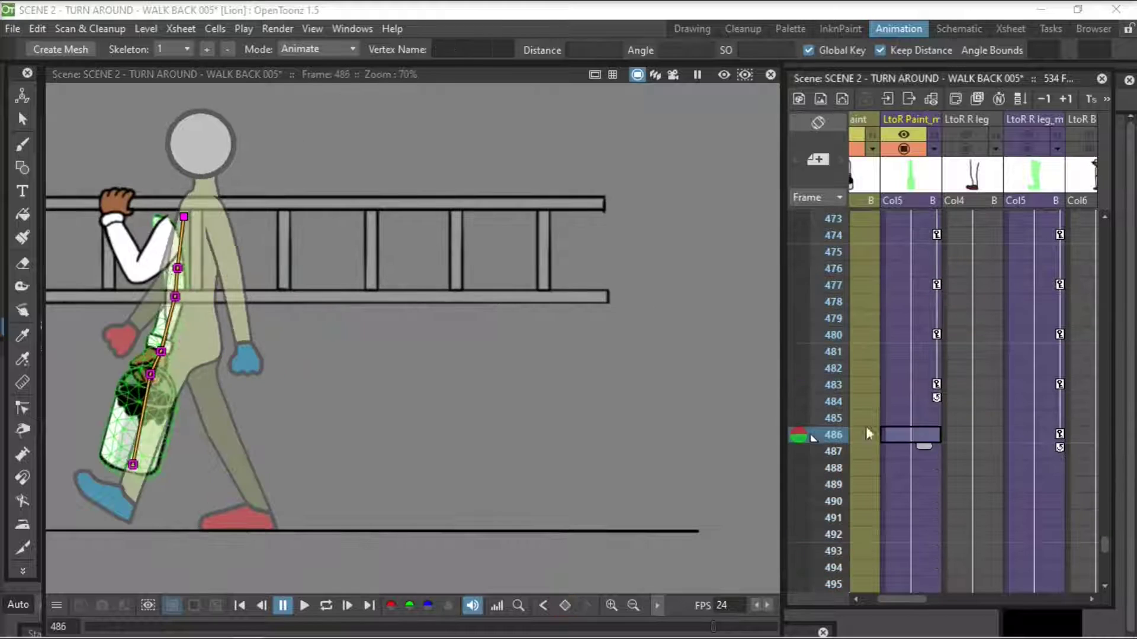
drag(177, 269, 169, 267)
drag(138, 347, 129, 340)
drag(113, 359, 109, 356)
click(169, 266)
- Step through the bucket arm's frames from 470 onward and back to 463 to examine the full swing
scroll(919, 321, up, 3)
click(918, 372)
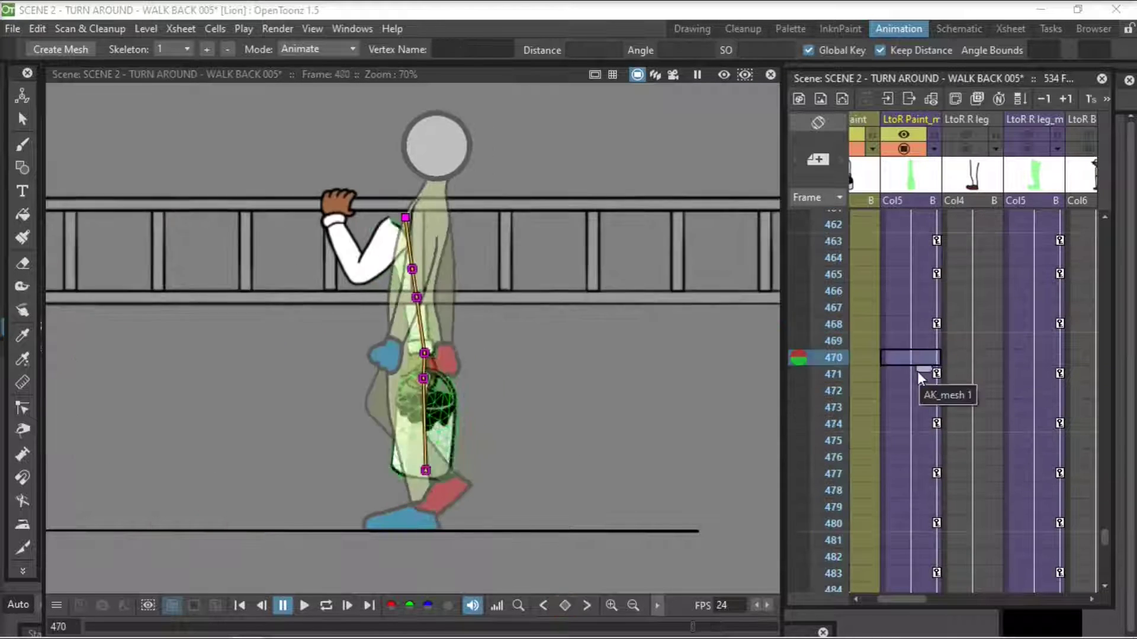
key(Down)
key(Down)
key(Down)
key(Down)
key(Down)
key(Down)
key(Down)
key(Down)
key(Down)
key(Down)
key(Down)
key(Down)
key(Down)
key(Down)
key(Down)
key(Up)
key(Up)
key(Up)
key(Up)
key(Up)
key(Up)
key(Up)
key(Up)
key(Up)
key(Up)
key(Up)
key(Up)
key(Up)
key(Up)
key(Up)
key(Up)
key(Up)
key(Up)
key(Up)
key(Up)
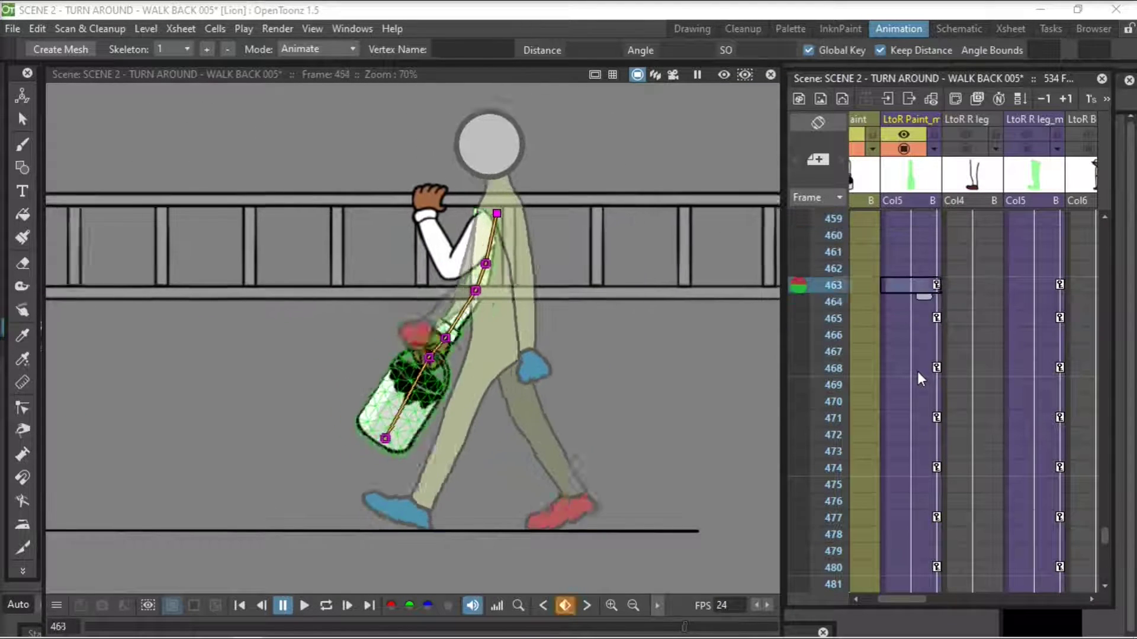
click(480, 262)
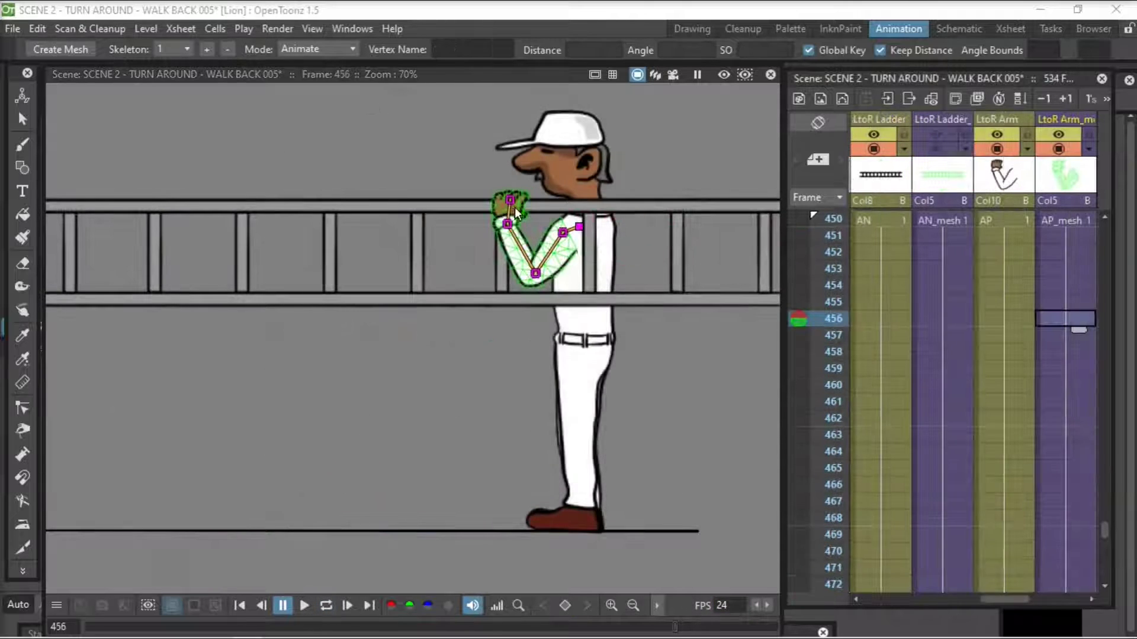
- Shift the elbow of LtoR Arm_mesh slightly at frames 462 and 468 to key the ladder-holding arm
click(1078, 418)
drag(465, 268, 471, 274)
click(1079, 518)
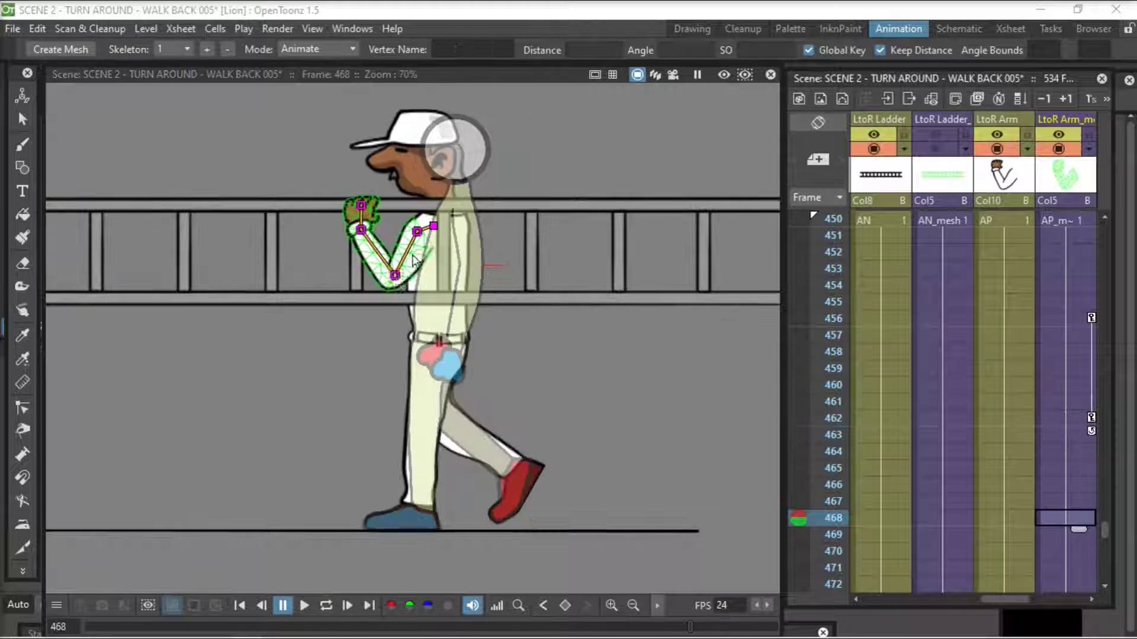
drag(389, 272, 393, 274)
- Key LtoR Arm_mesh at frames 474 and 480, lowering the elbow slightly at frame 480
key(Down)
key(Down)
key(Down)
key(Down)
key(Down)
key(Down)
click(1079, 554)
drag(228, 270, 230, 274)
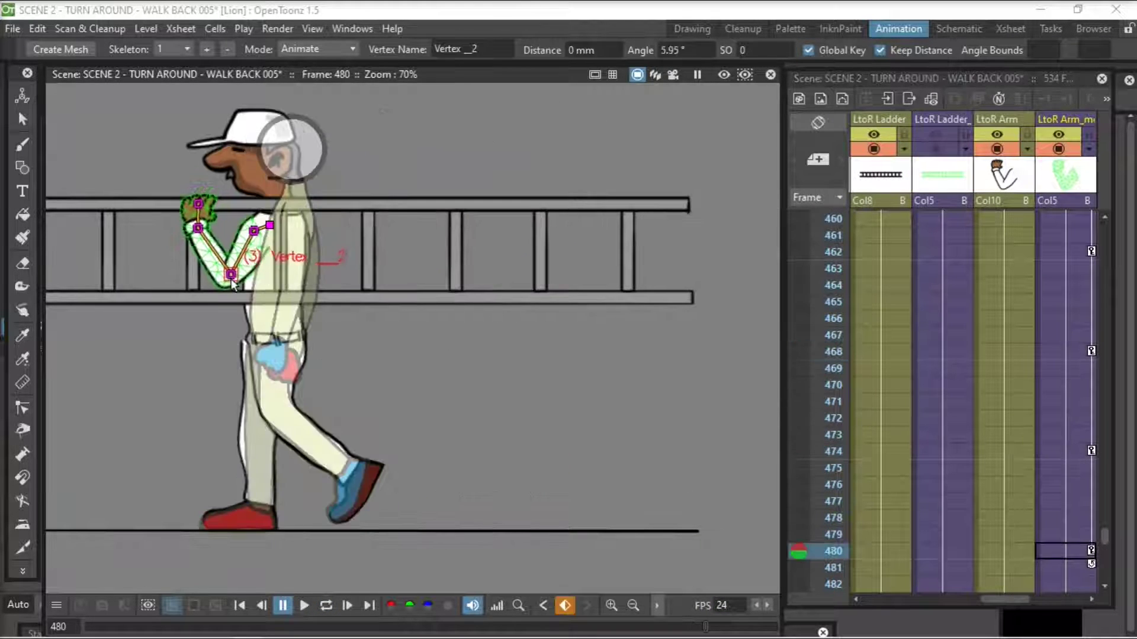
- Compare with frame 480 and lower the elbow of LtoR Arm_mesh slightly at frame 486
scroll(1006, 462, down, 2)
click(1072, 485)
click(1068, 386)
click(1068, 484)
drag(142, 273, 146, 277)
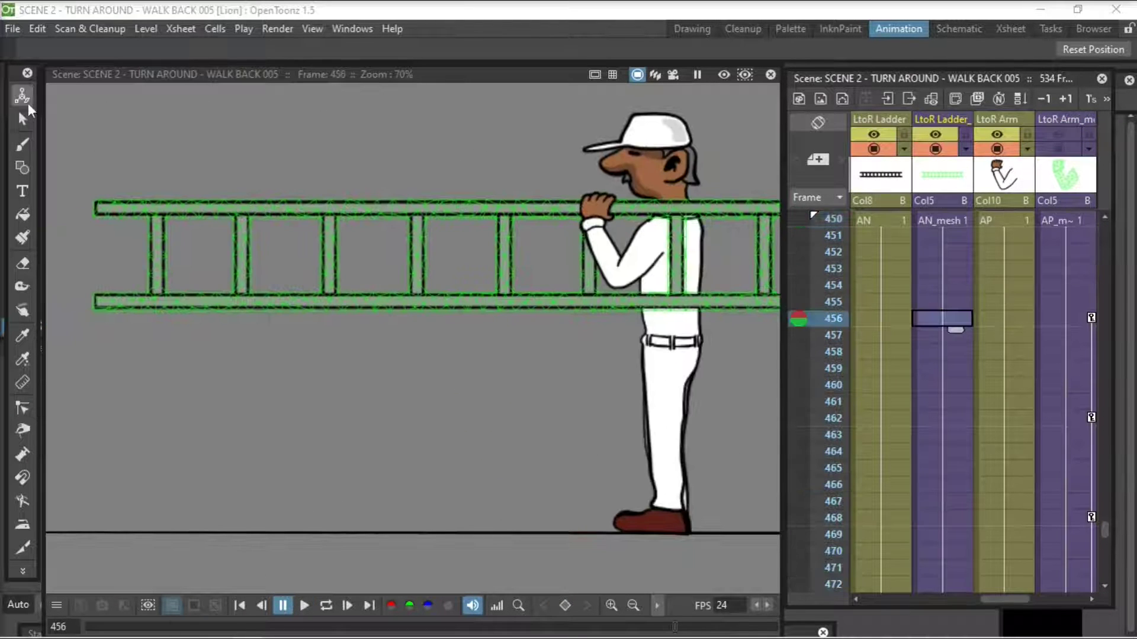
- Activate the Plastic tool and key the front-end vertex of LtoR Ladder_mesh at frame 456
click(23, 571)
click(77, 513)
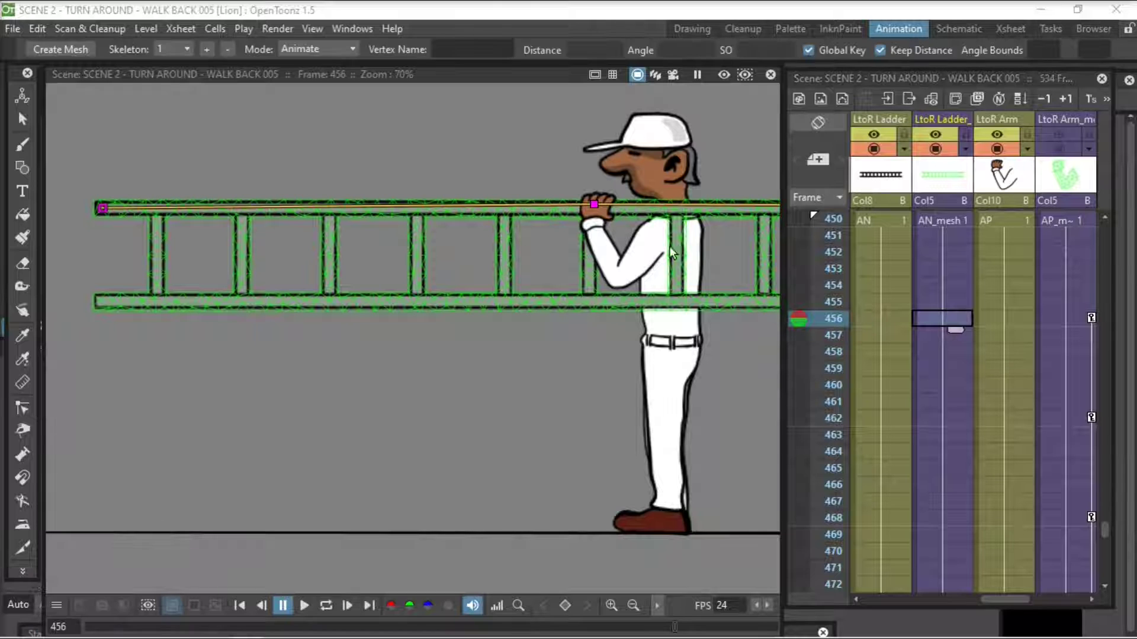
click(102, 209)
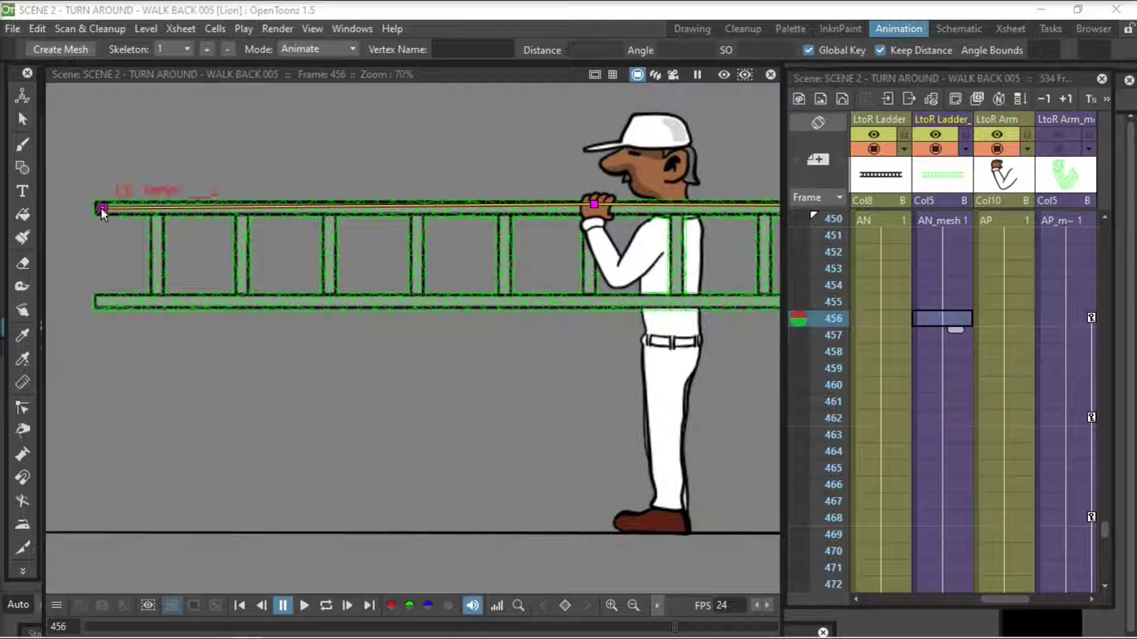
- Try to pull the ladder's front end down at frame 462, and undo it
click(959, 422)
scroll(530, 396, down, 1)
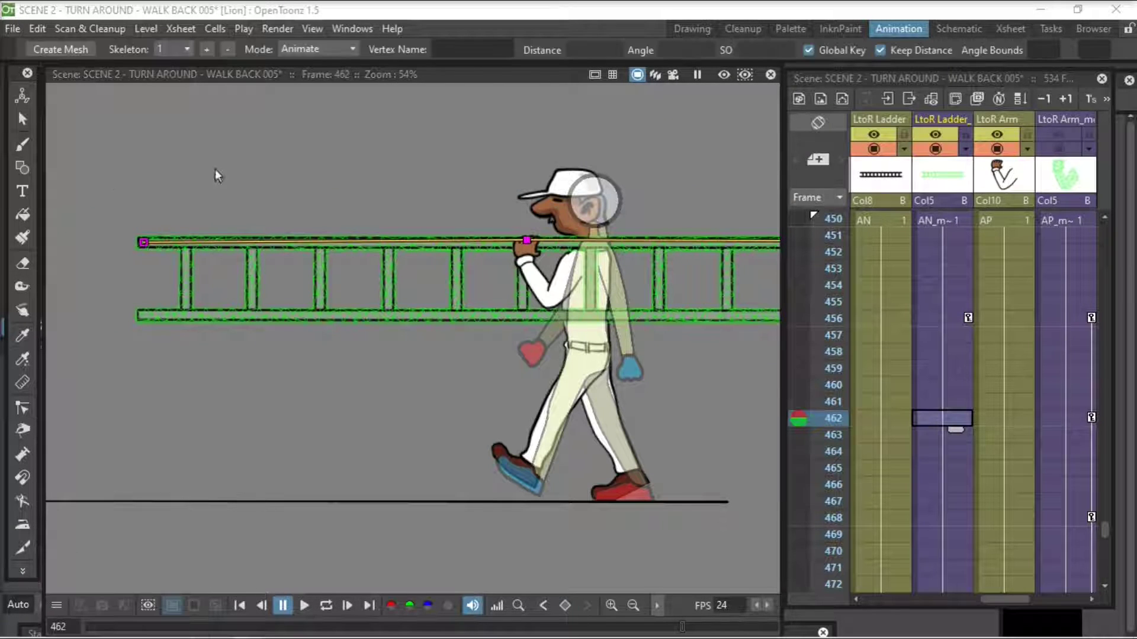
drag(143, 243, 148, 286)
key(ctrl+z)
- Tilt LtoR Ladder_mesh slightly and use the Animate tool with Y at -1.5 mm at frame 462, continuing through the following key frames
drag(681, 426, 597, 428)
scroll(596, 427, down, 1)
click(770, 278)
key(a)
click(941, 318)
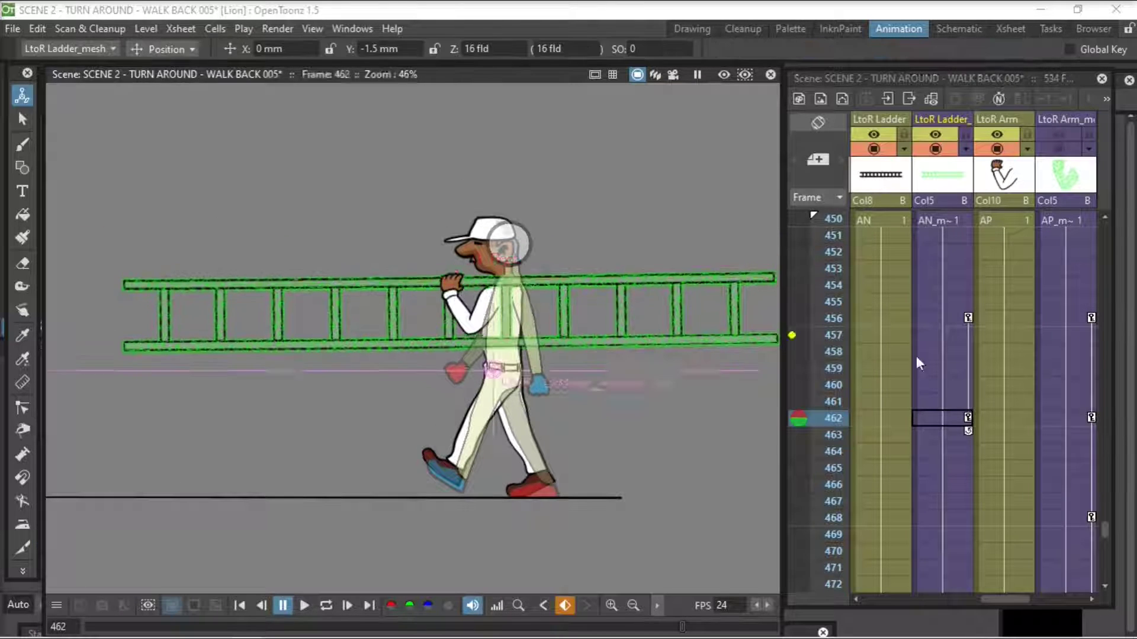
click(941, 418)
click(942, 518)
scroll(1054, 579, down, 3)
click(942, 468)
- Play the walk in a loop to check the ladder, arms and bucket moving together
key(space)
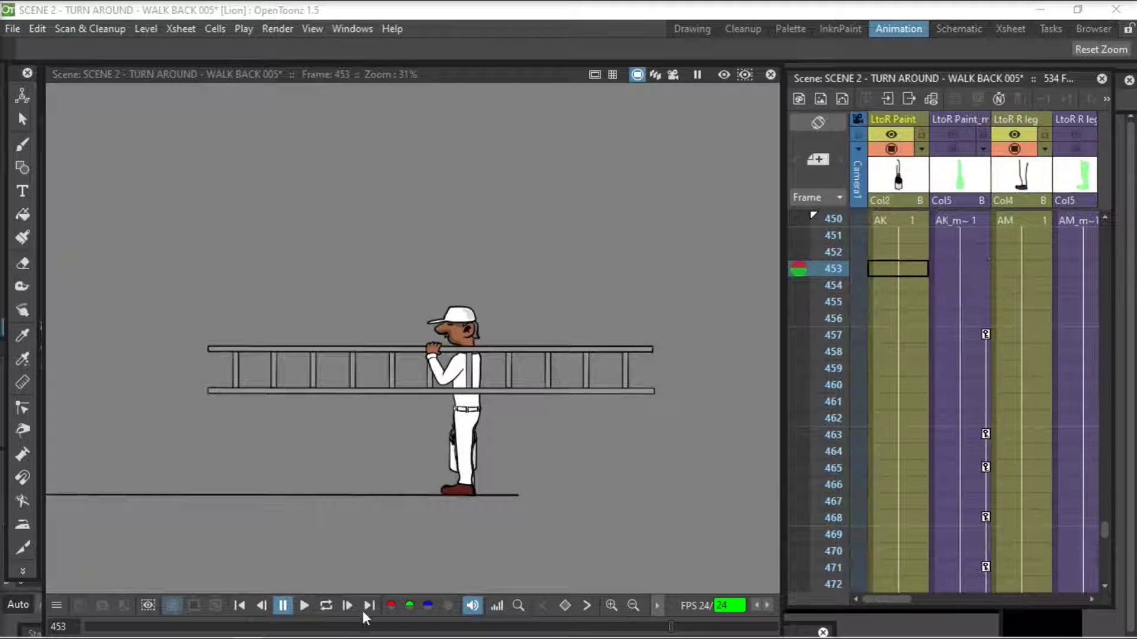
click(304, 605)
click(326, 605)
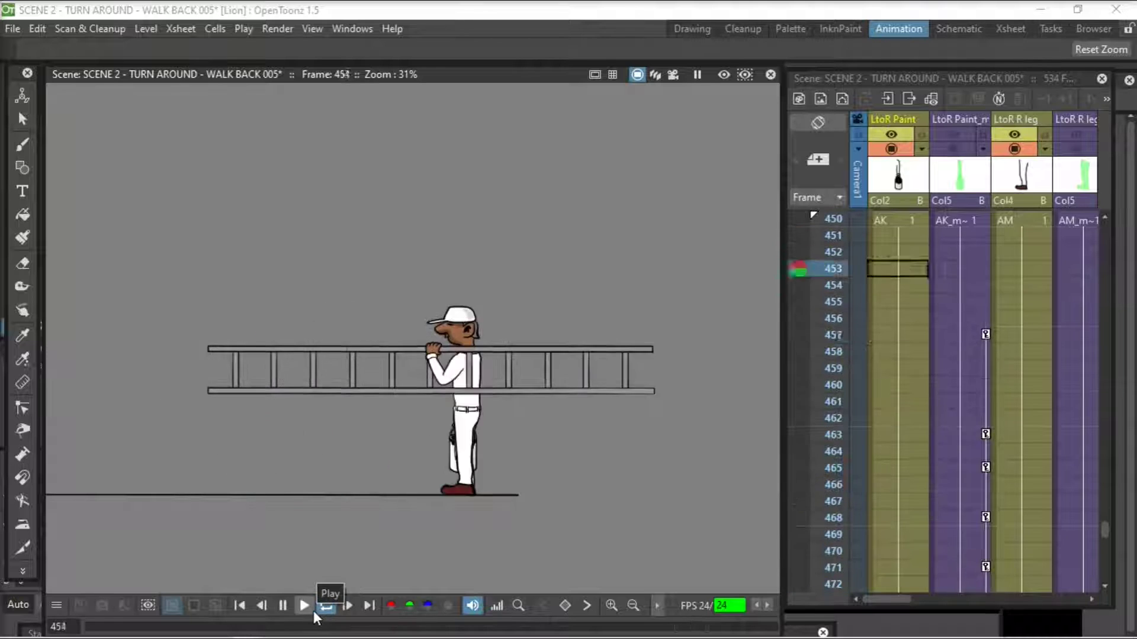
click(284, 605)
key(space)
drag(412, 493, 654, 492)
click(328, 605)
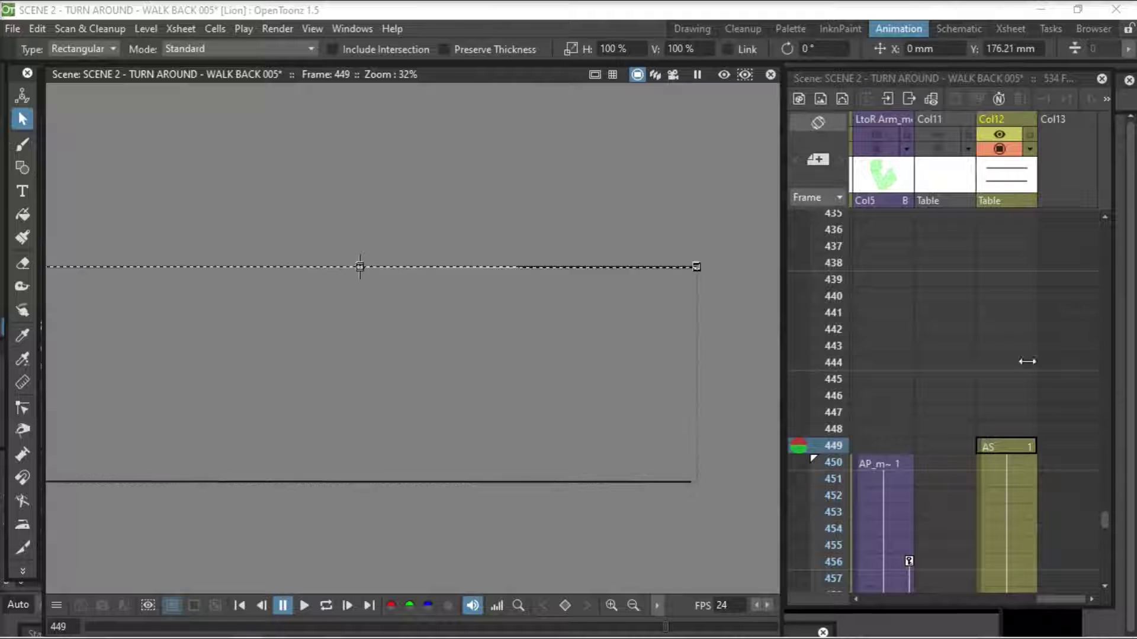
- Move the upper guide line in Col12 slightly down at frame 449
scroll(1028, 362, down, 2)
click(1009, 385)
drag(638, 256, 637, 268)
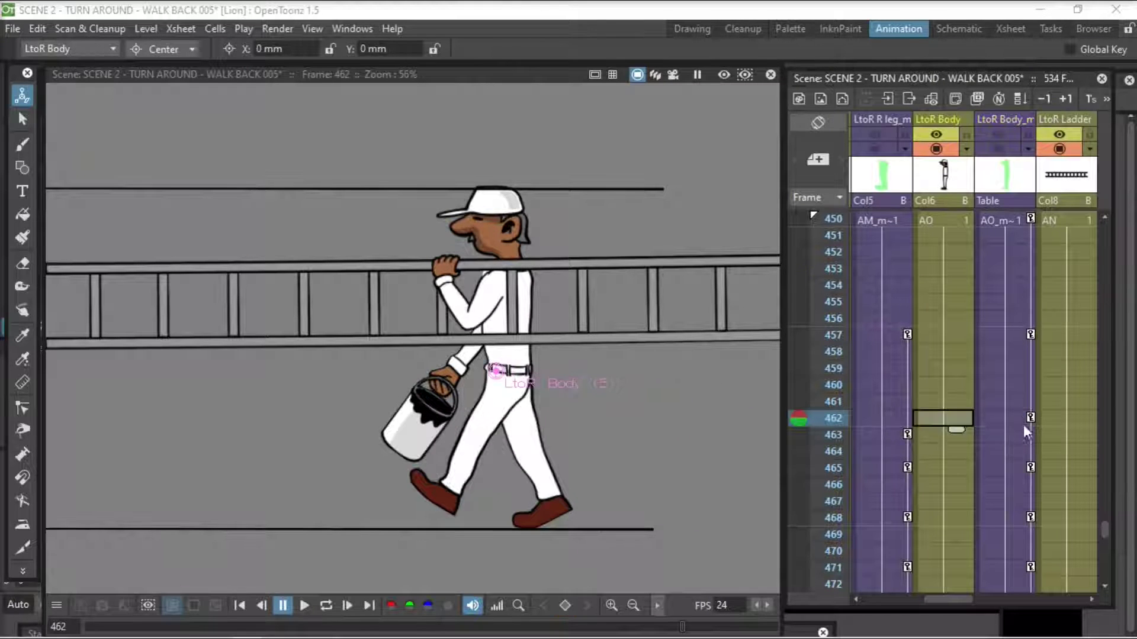
- Set the Animate tool to Position and align LtoR Body_mesh with the upper guide line at frame 462
click(1023, 424)
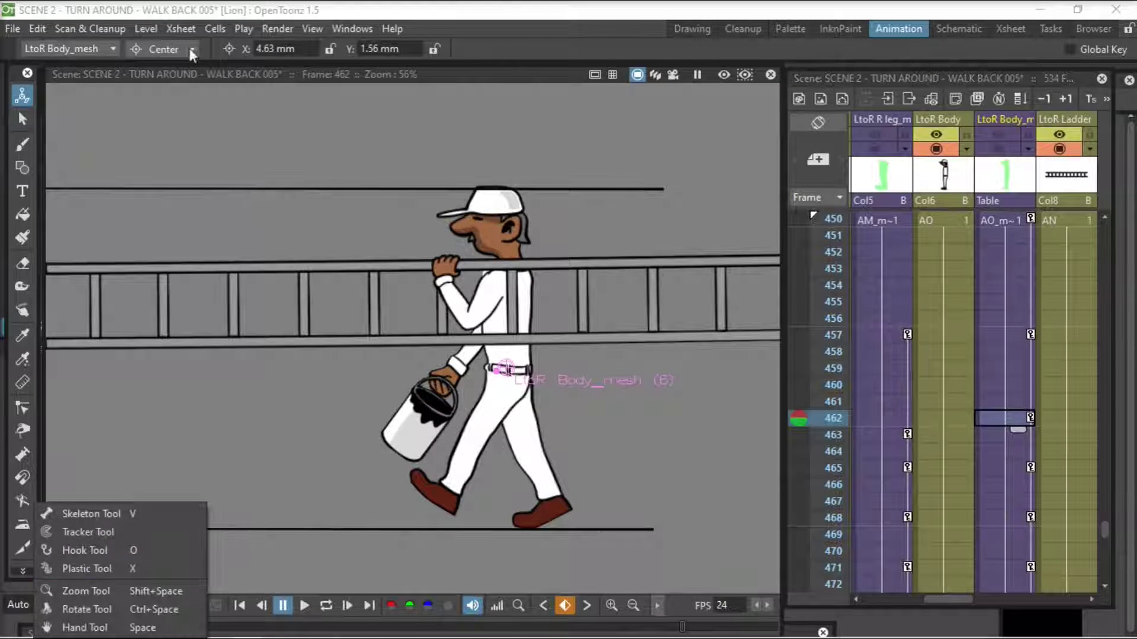
click(191, 49)
click(166, 64)
drag(510, 377, 476, 384)
- Step through the LtoR Body_mesh frames from 462 to 474 and examine the head height against the upper guide line
click(1005, 518)
click(1013, 567)
scroll(1014, 562, down, 1)
click(1014, 567)
click(1104, 587)
click(1015, 552)
click(1015, 450)
scroll(1015, 450, down, 1)
key(Up)
key(Up)
key(Up)
key(Up)
key(Up)
key(Up)
key(Up)
key(Up)
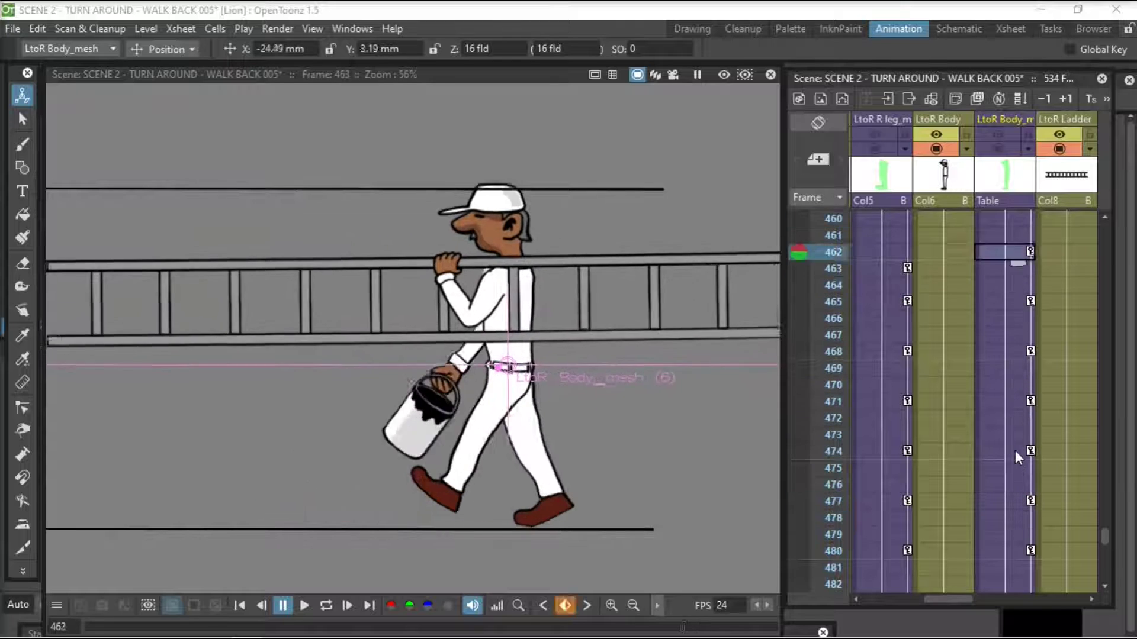
key(Down)
key(Down)
key(Down)
key(Down)
key(Down)
key(Down)
key(Down)
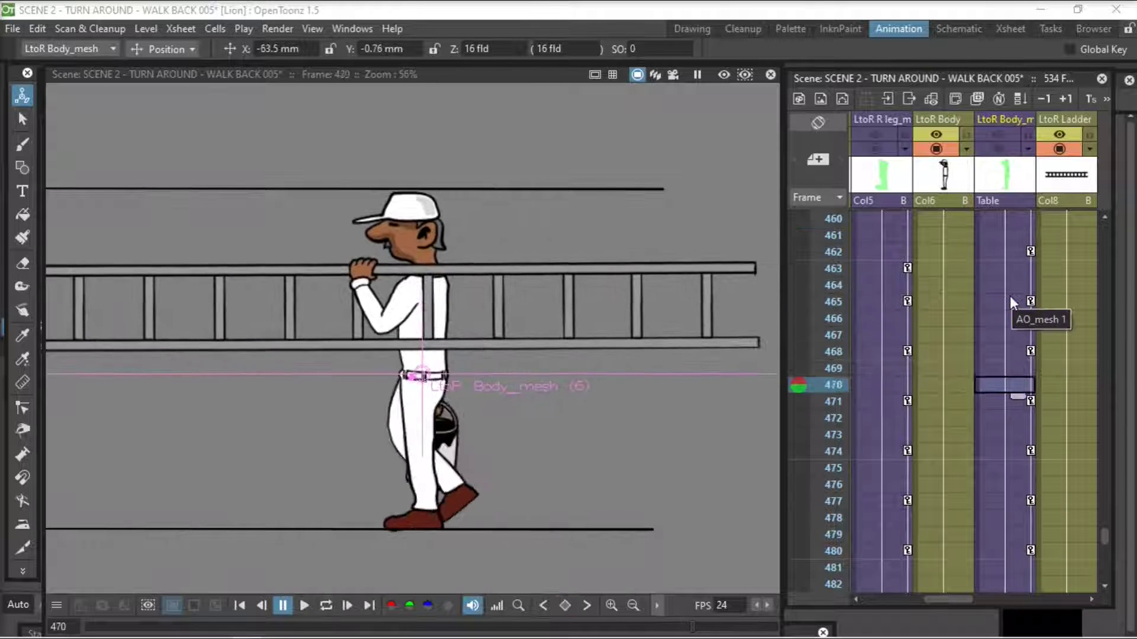
key(Down)
key(Down)
key(Down)
key(Down)
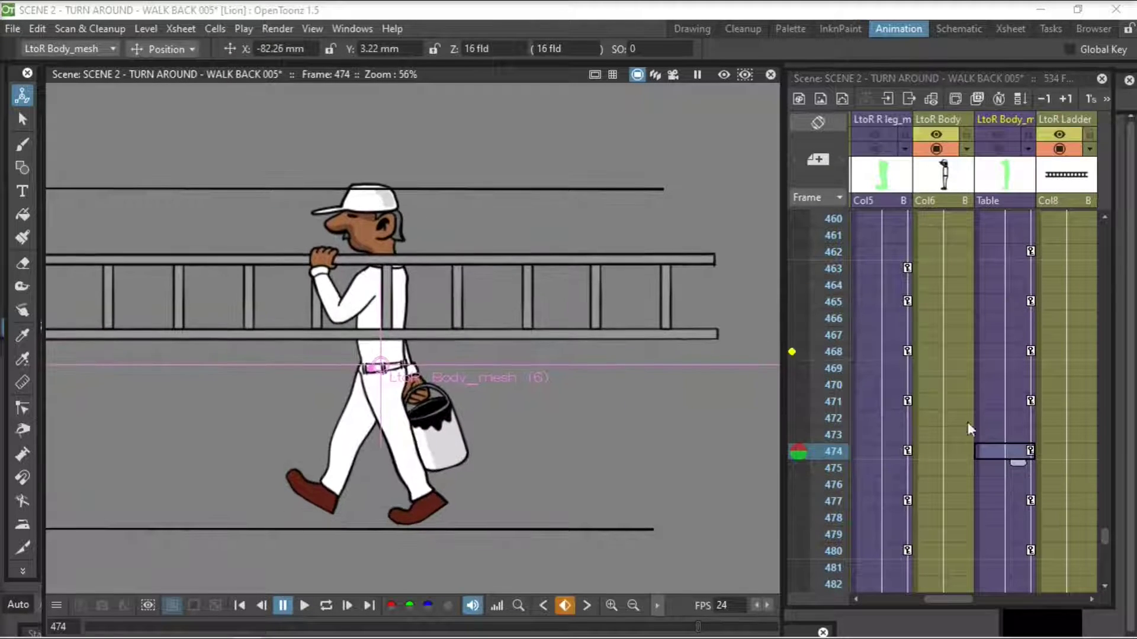
- Raise LtoR Body_mesh slightly at frame 486 so the cap meets the upper guide line
key(Down)
key(Down)
key(Down)
key(Down)
key(Down)
key(Down)
key(Down)
key(Down)
key(Down)
key(Down)
key(Down)
key(Down)
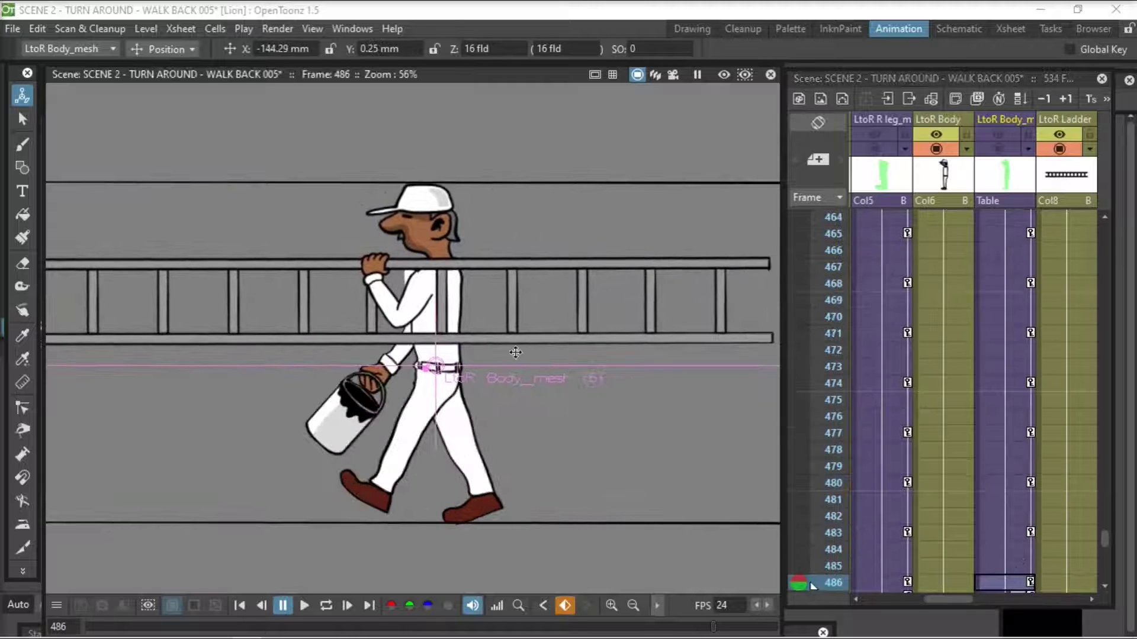
drag(515, 352, 514, 345)
- Show the LtoR Body_mesh and LtoR R leg_mesh columns and activate the Plastic tool
scroll(1014, 575, down, 1)
click(999, 148)
click(998, 135)
click(23, 571)
click(58, 568)
drag(949, 599, 908, 600)
click(1013, 149)
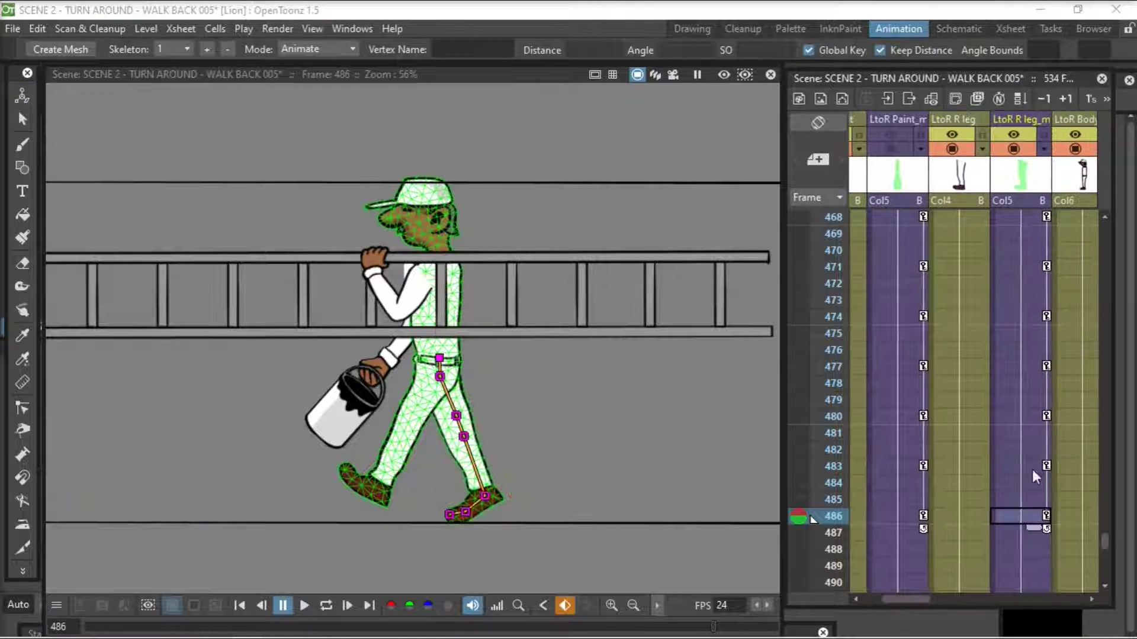
- Adjust the knee and foot vertices of the LtoR R leg_mesh skeleton at frame 480
key(Up)
key(Up)
key(Up)
key(Up)
key(Up)
key(Up)
click(499, 428)
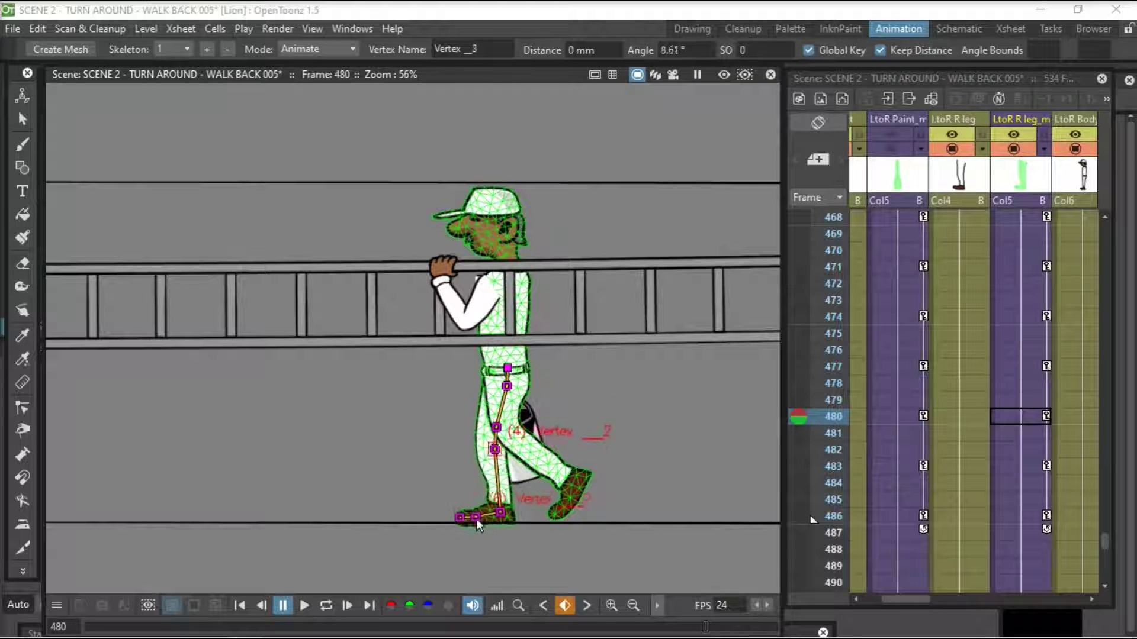
click(1026, 419)
- Compare the leg poses around frame 480 and turn on onion skin three frames before and after the current frame
key(Up)
key(Down)
key(Down)
key(Down)
key(Down)
key(Up)
key(Up)
key(Up)
click(798, 466)
key(shift+space)
drag(532, 475, 527, 456)
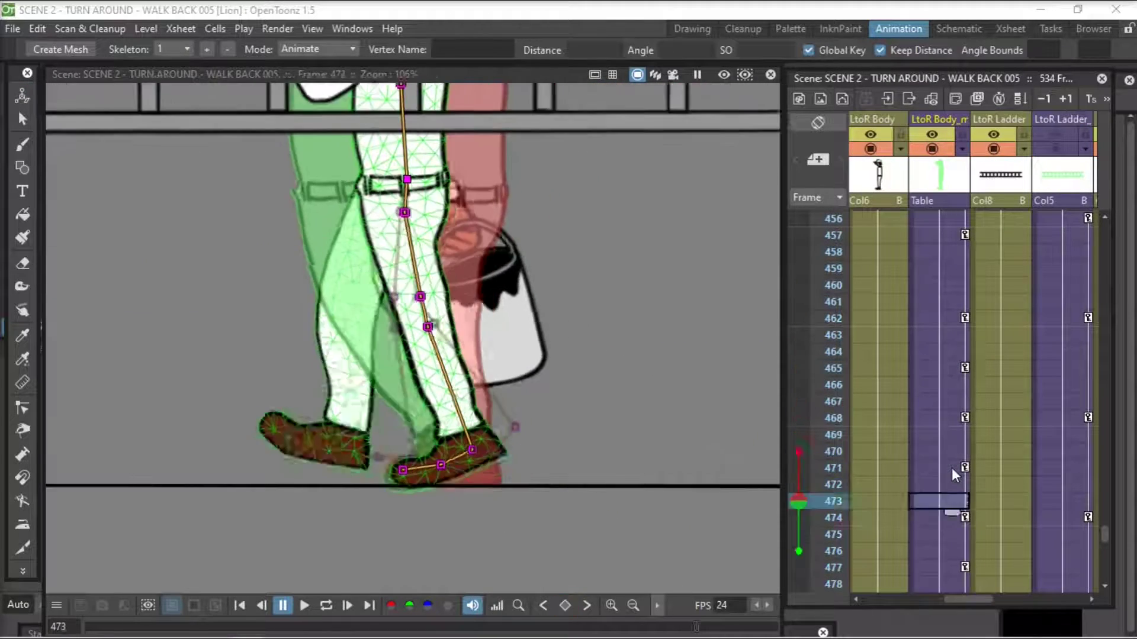
- Adjust the lower knee vertex of LtoR Body_mesh at frame 477
key(Down)
key(Down)
key(Down)
key(Down)
click(349, 332)
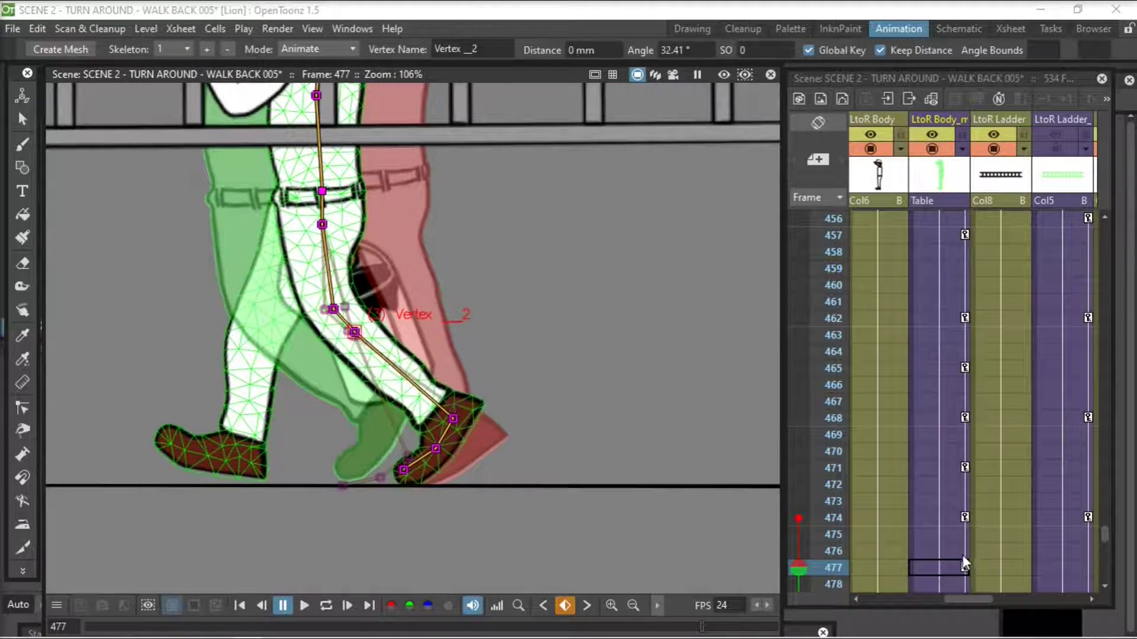
- Adjust the toe vertex of LtoR Body_mesh at frame 474 to keep the foot planted on the ground line
key(Up)
key(Up)
key(Up)
key(Up)
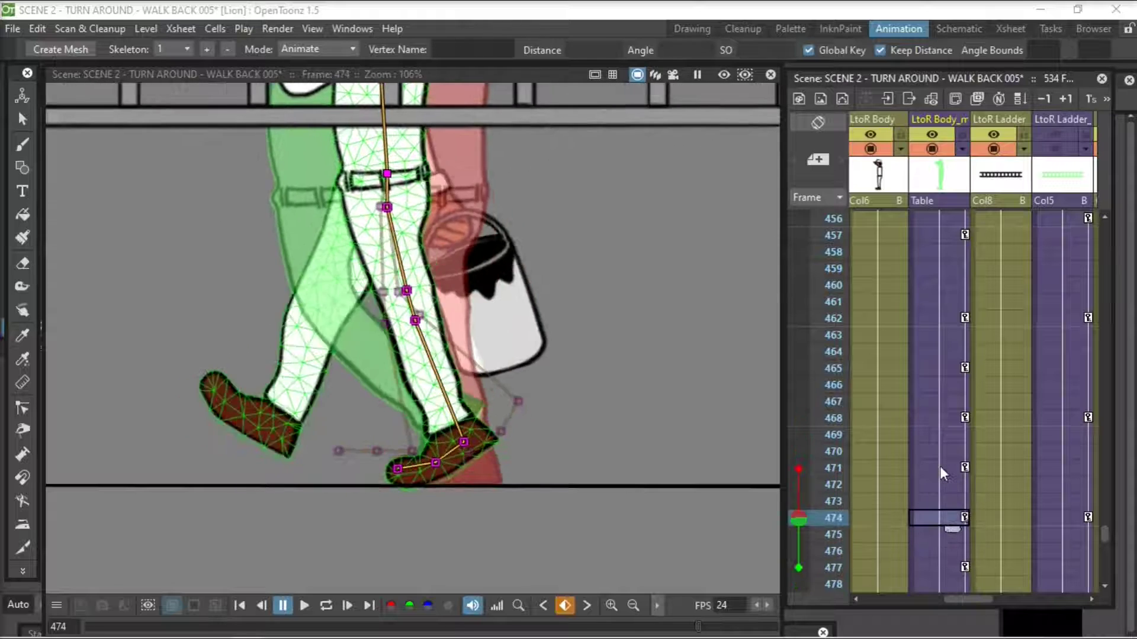
click(951, 515)
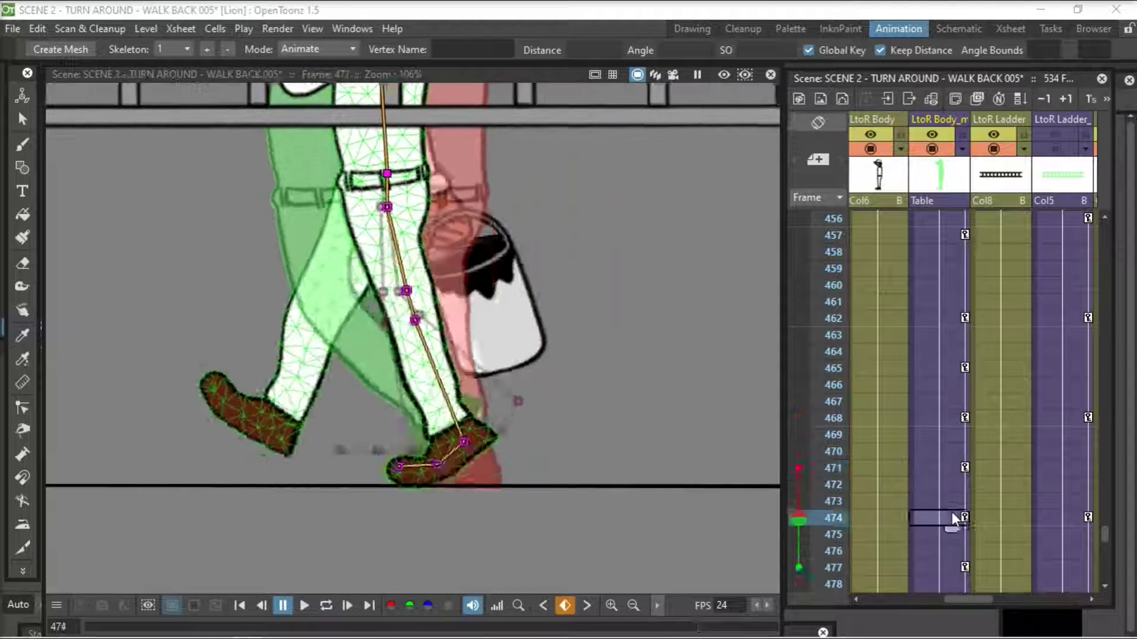
click(399, 465)
click(948, 518)
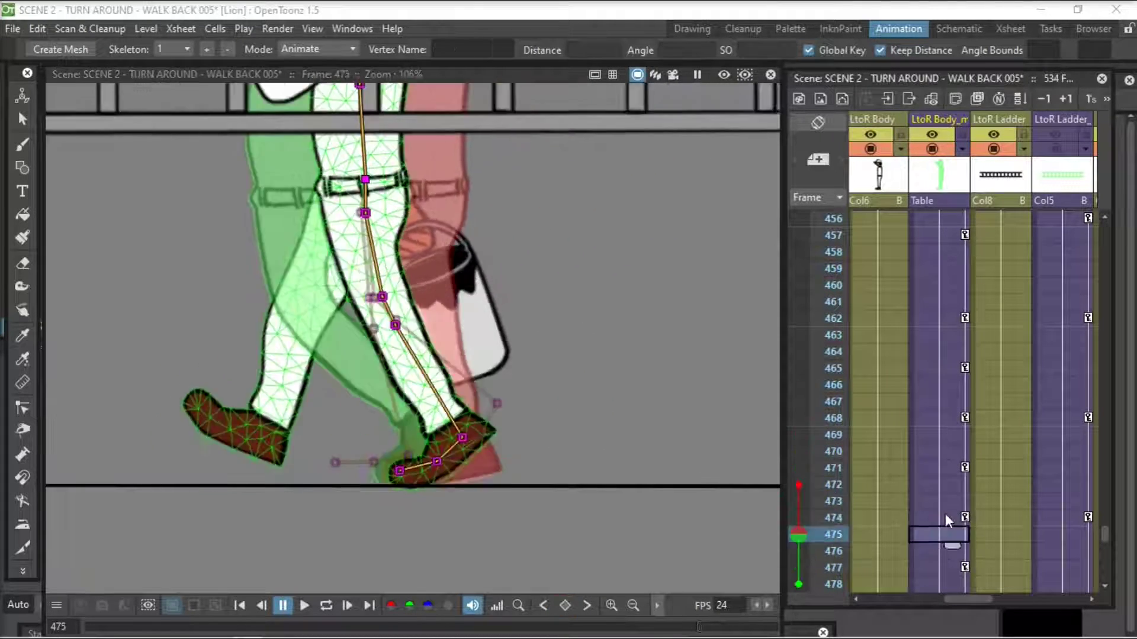
- Check the foot between frames 470 and 477, and key a corrected foot pose for LtoR Body_mesh at frame 475
click(952, 516)
key(Up)
key(Up)
key(Up)
key(Up)
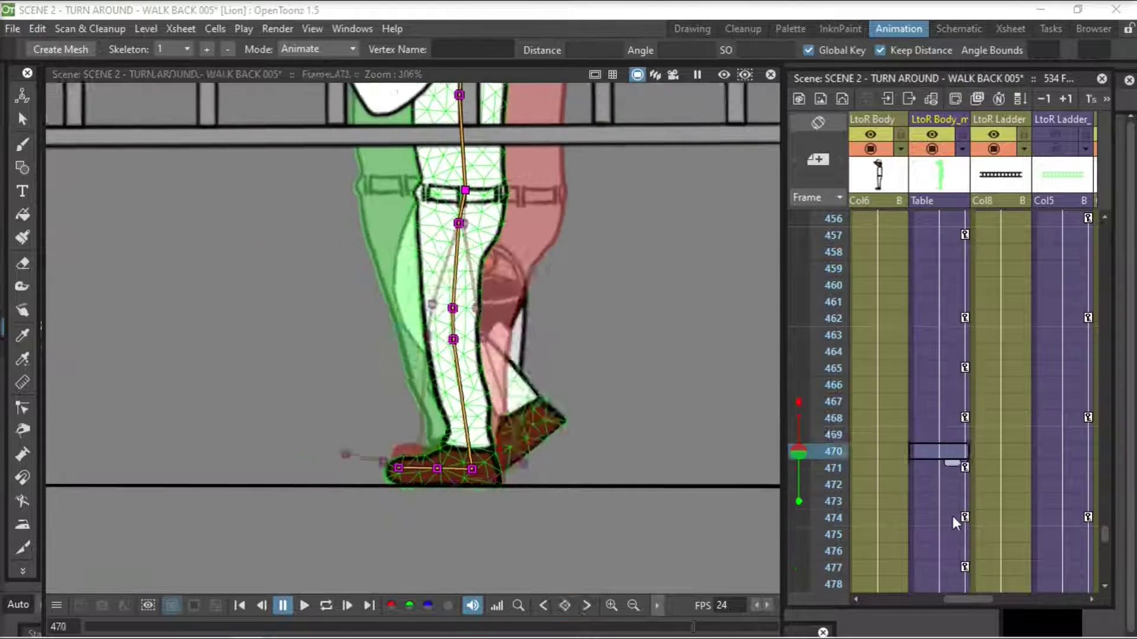
key(Down)
key(Down)
key(Down)
key(Down)
key(Down)
key(Down)
key(Down)
key(Up)
key(Up)
drag(450, 450, 461, 438)
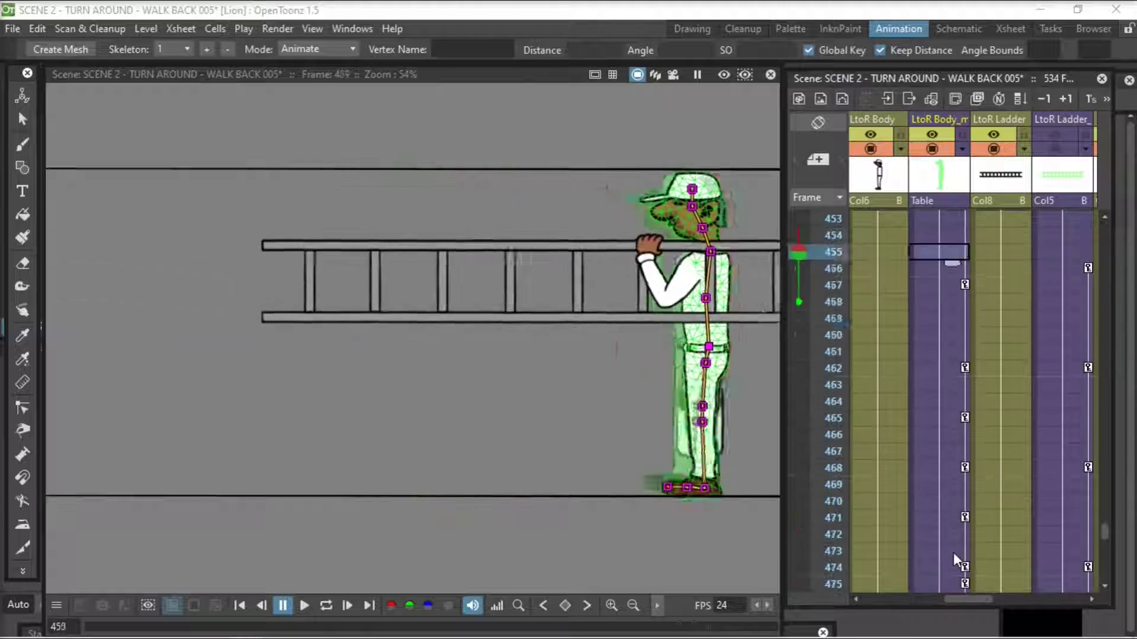
- Scrub through the walk and play it in a loop to check the planted foot's movement
key(Down)
key(Up)
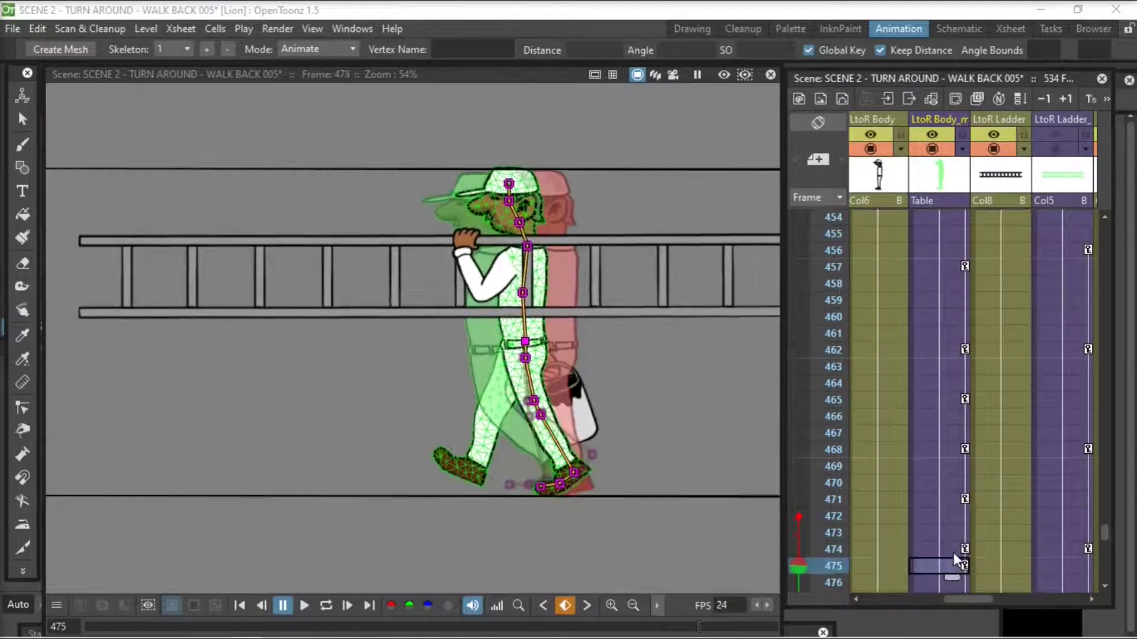
key(Down)
key(Down)
key(Up)
key(Up)
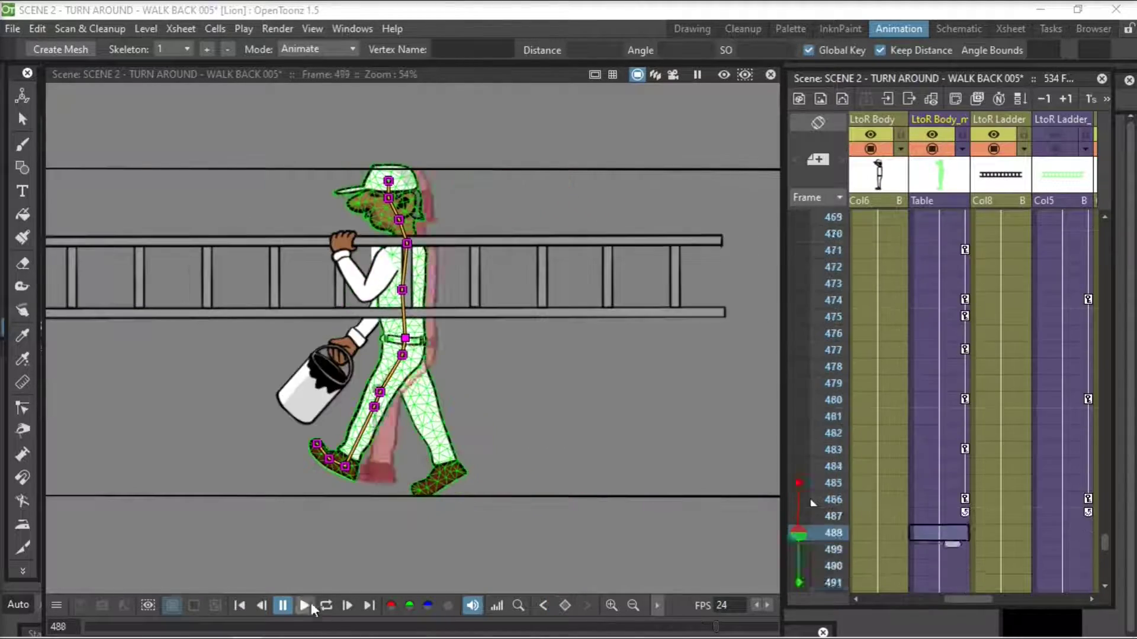
click(326, 605)
key(Down)
key(Down)
key(Down)
key(Down)
key(Down)
key(Down)
key(Down)
key(Down)
key(Down)
key(Down)
key(Down)
key(Down)
key(Down)
key(Down)
key(Down)
key(Down)
key(Down)
- Nudge LtoR Body_mesh slightly up at frame 475 with the Animate tool
key(Up)
click(22, 96)
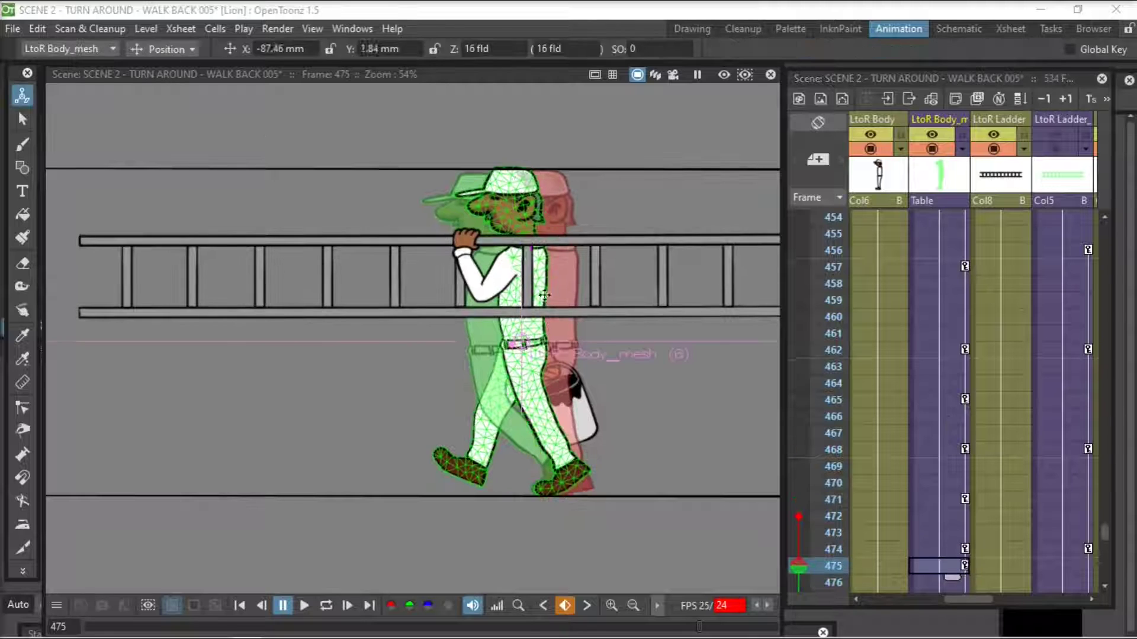
drag(543, 295, 544, 293)
- Reposition the foot vertices of LtoR Body_mesh with the Plastic tool at frames 476 and 477
key(x)
scroll(658, 419, up, 4)
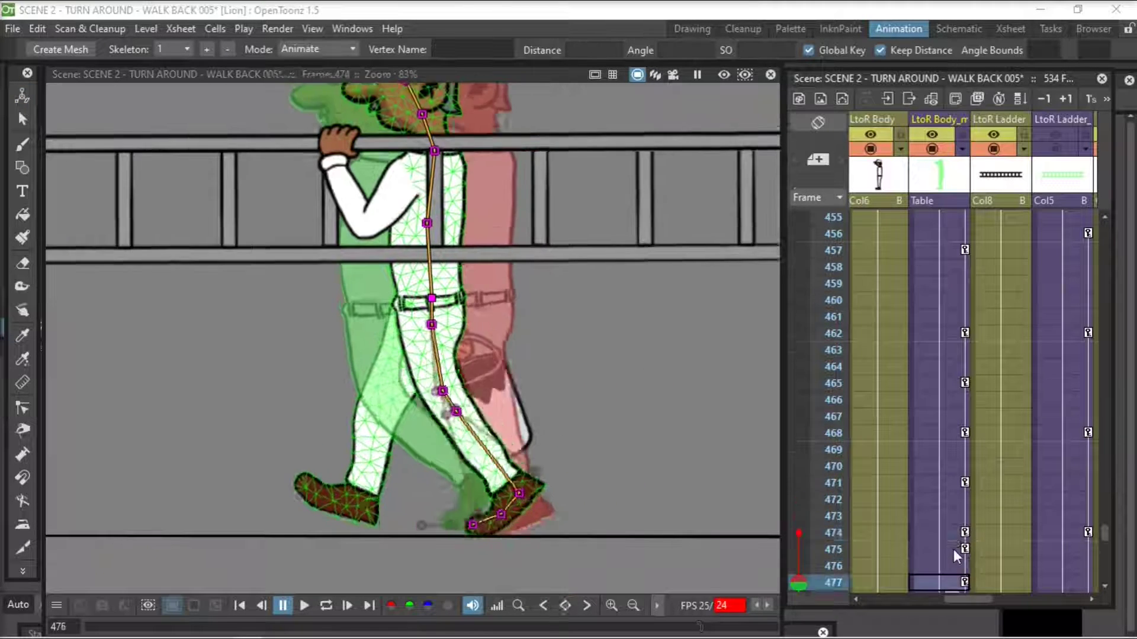
click(951, 547)
click(951, 565)
drag(501, 511, 501, 517)
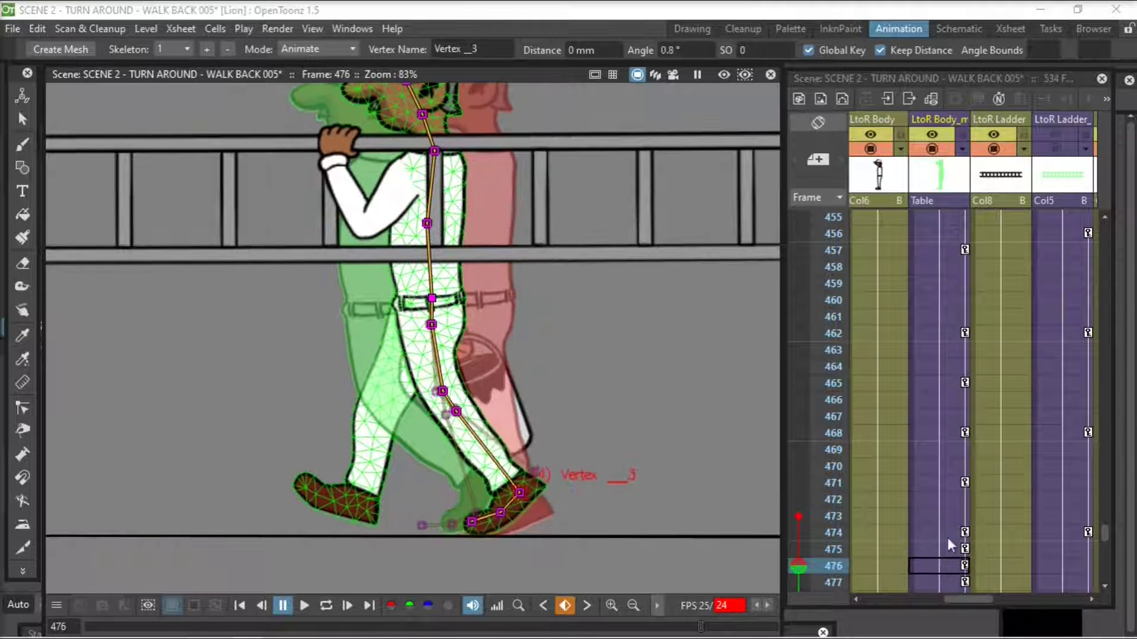
key(Down)
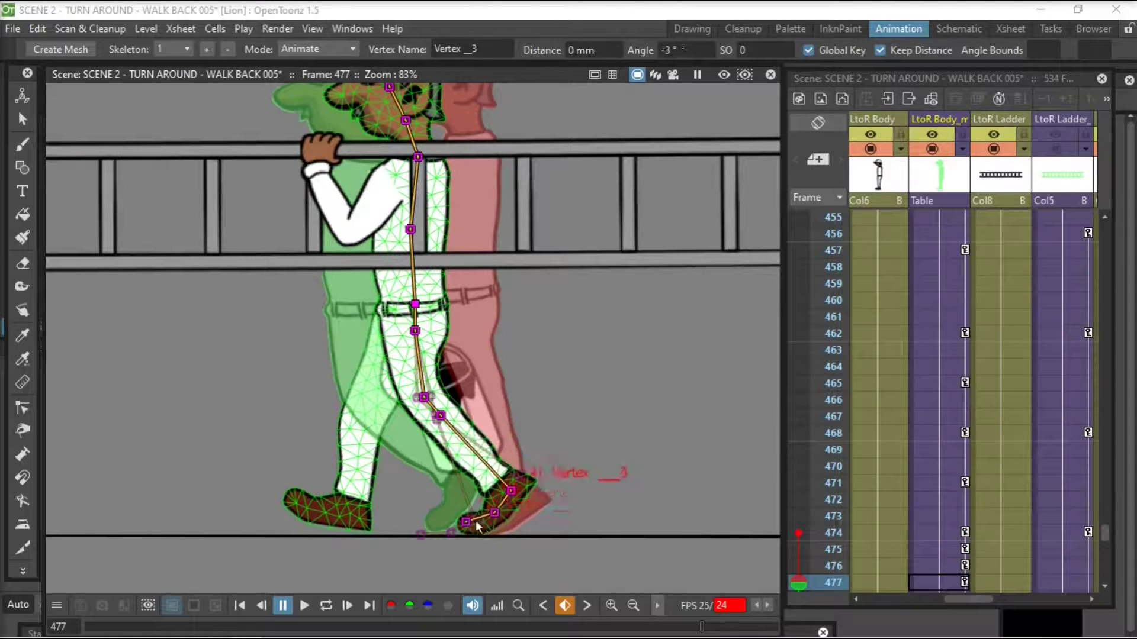
drag(466, 527, 468, 524)
- Step through the following frames and play the walk again to check the corrected foot
key(Down)
key(Down)
key(Down)
scroll(521, 379, down, 4)
key(l)
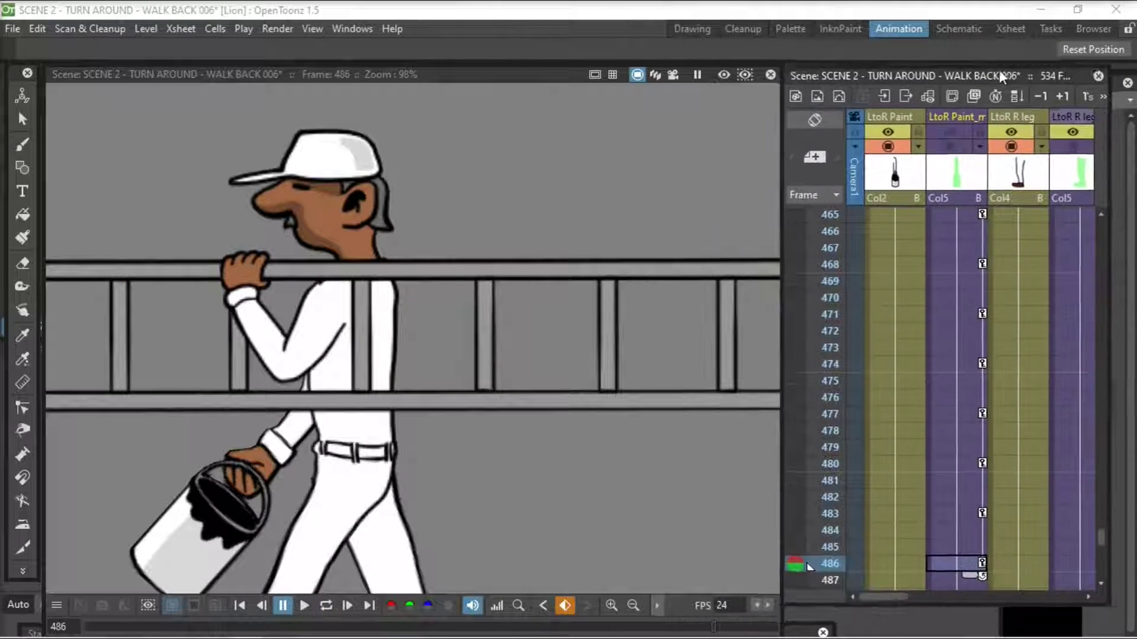
- Switch the Plastic tool to Build Skeleton mode and add a vertex near the shoulder of LtoR Arm_mesh
scroll(1023, 592, right, 5)
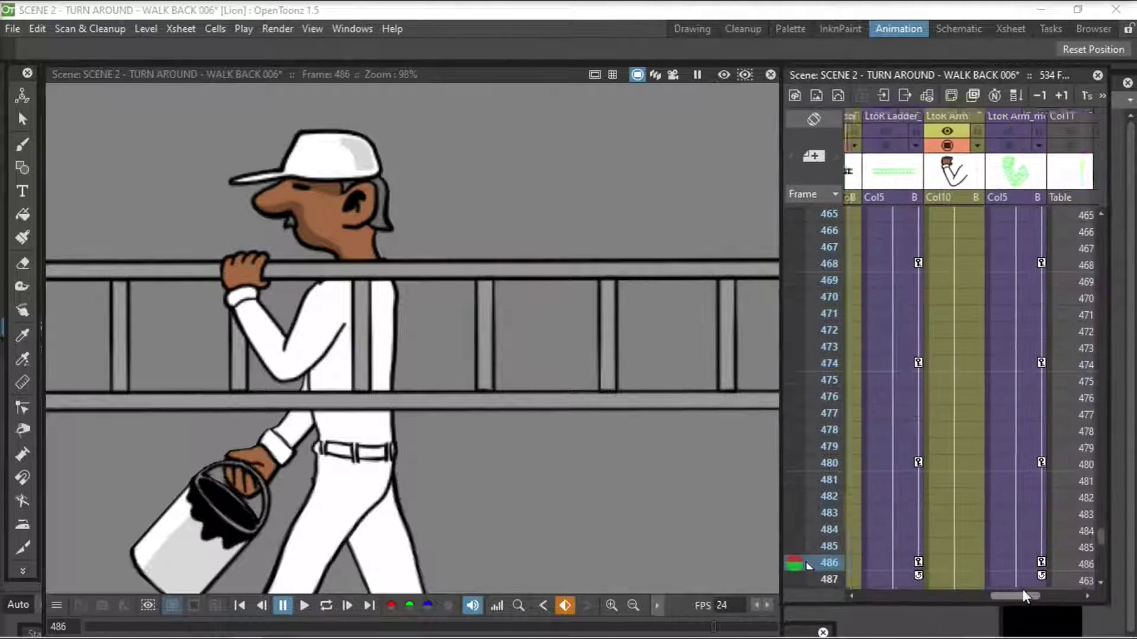
click(22, 572)
click(89, 515)
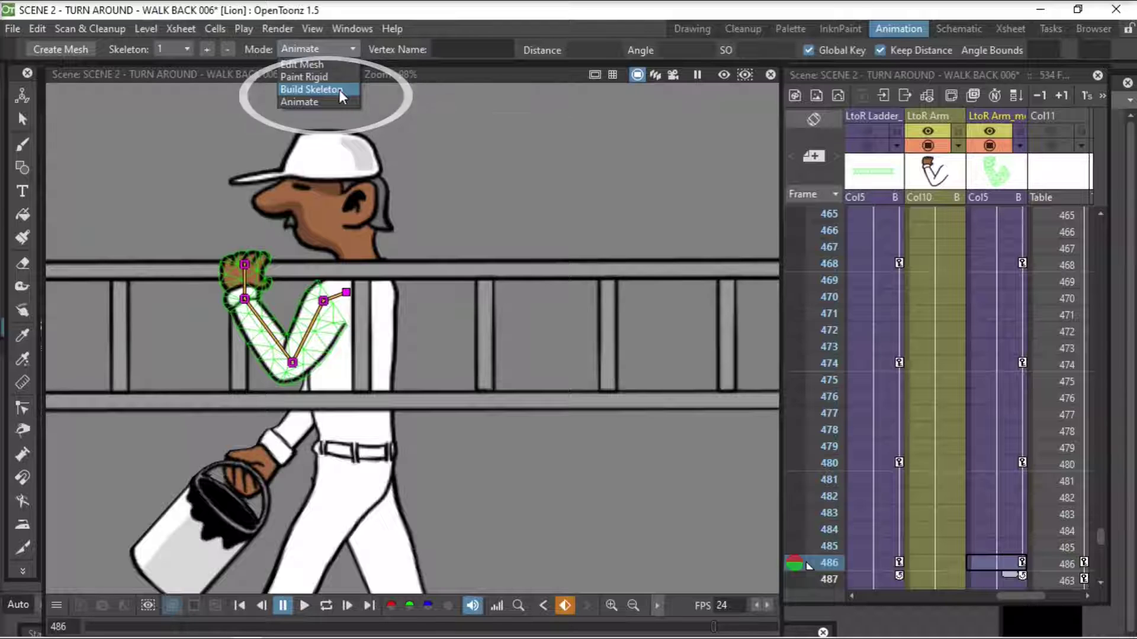
click(339, 90)
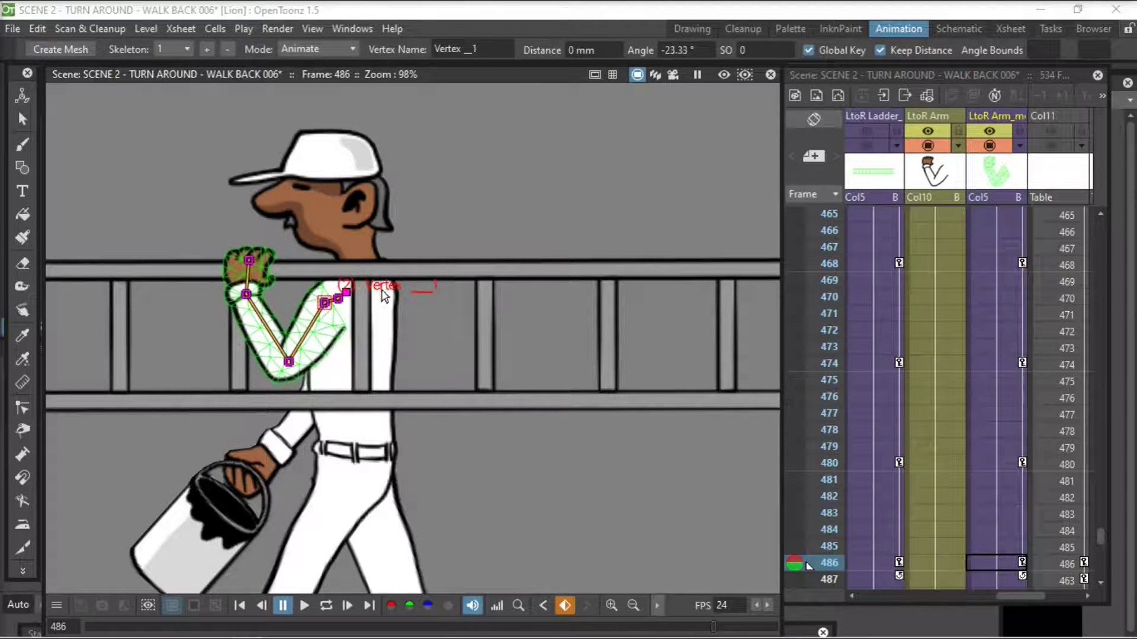
- Save the scene while comparing the LtoR Arm_mesh poses at key frames 480 and 486
click(1011, 464)
key(ctrl+s)
click(1009, 561)
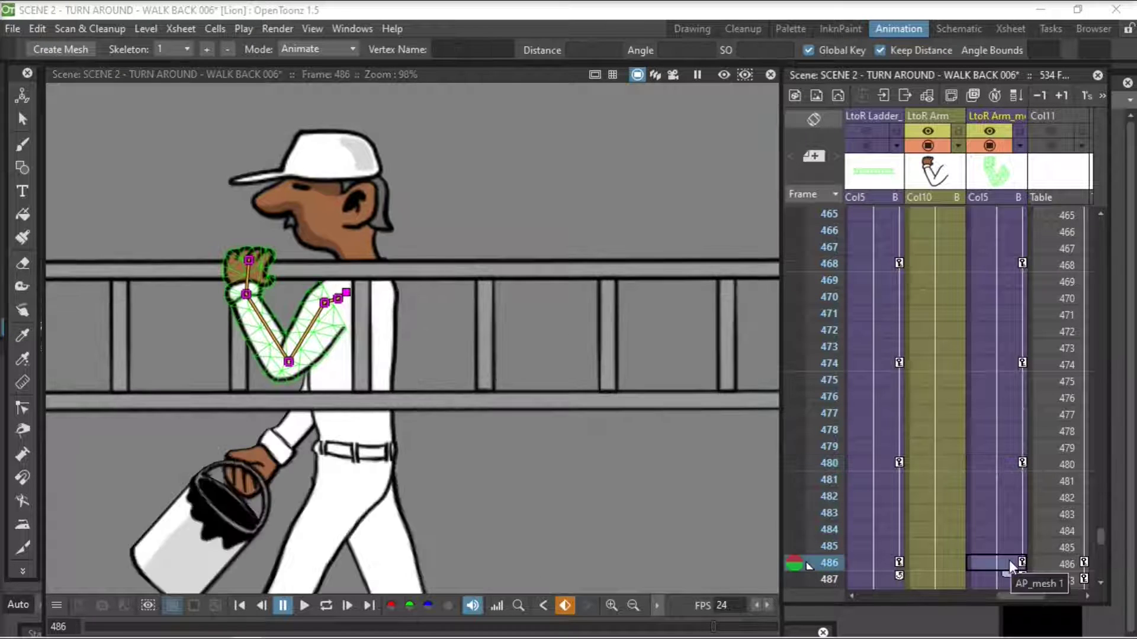
- Step backwards through the frames from 486 to 467, examining the LtoR Arm_mesh pose and shoulder joint up close
key(Up)
key(Up)
key(Up)
key(Up)
key(Up)
key(Up)
key(Up)
key(Up)
key(Up)
key(Up)
key(Up)
key(Up)
drag(577, 299, 394, 414)
key(space)
scroll(576, 305, up, 6)
click(994, 360)
key(Down)
key(Down)
key(Down)
key(Down)
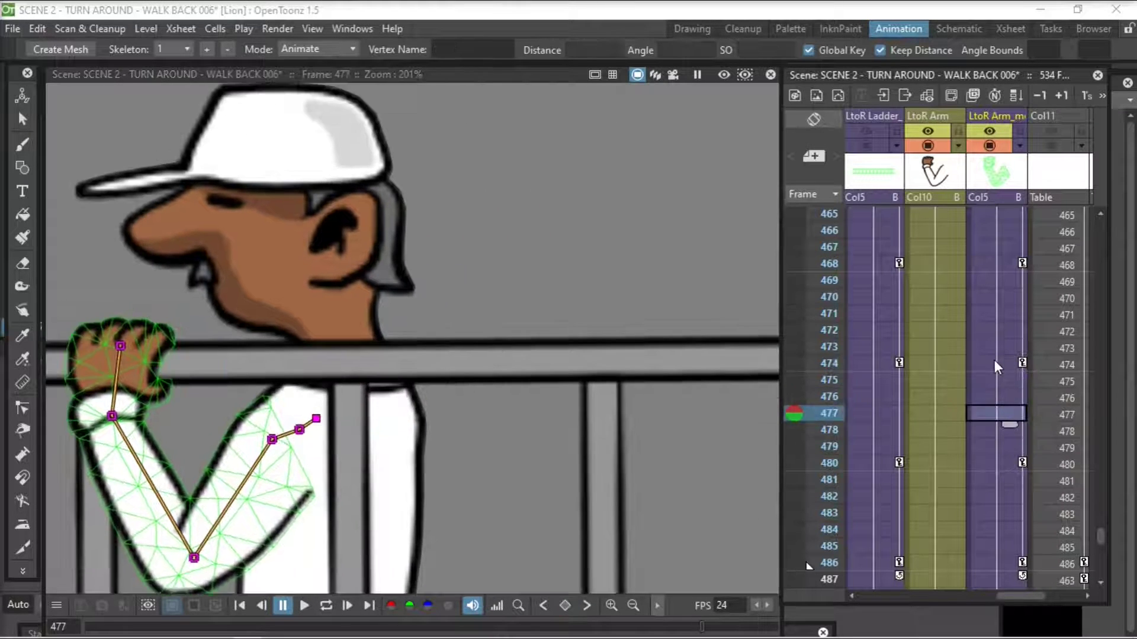
key(Up)
key(Up)
key(Up)
key(Up)
key(Up)
key(Up)
key(Up)
key(Up)
key(Up)
key(Up)
drag(642, 427, 480, 388)
scroll(628, 436, down, 3)
key(space)
- Examine the holding arm through the earlier frames, from 468 towards the start of the walk, and play the walk in a loop
click(1010, 262)
key(Up)
key(Up)
key(Up)
key(Up)
key(Up)
key(Up)
drag(584, 347, 526, 367)
scroll(564, 354, up, 3)
key(space)
click(1011, 315)
key(Up)
key(Up)
key(Up)
key(Up)
key(Up)
key(Up)
key(Up)
key(Up)
key(Up)
key(Up)
key(Up)
key(Up)
drag(764, 409, 441, 352)
drag(502, 363, 478, 329)
click(986, 264)
key(Up)
key(Up)
key(Up)
key(Up)
key(Up)
key(shift+space)
click(325, 607)
key(k)
- Key the LtoR Arm_mesh skeleton at frame 450 and adjust its elbow vertex to an angle of 0.47° at frame 456
scroll(477, 329, up, 2)
click(998, 219)
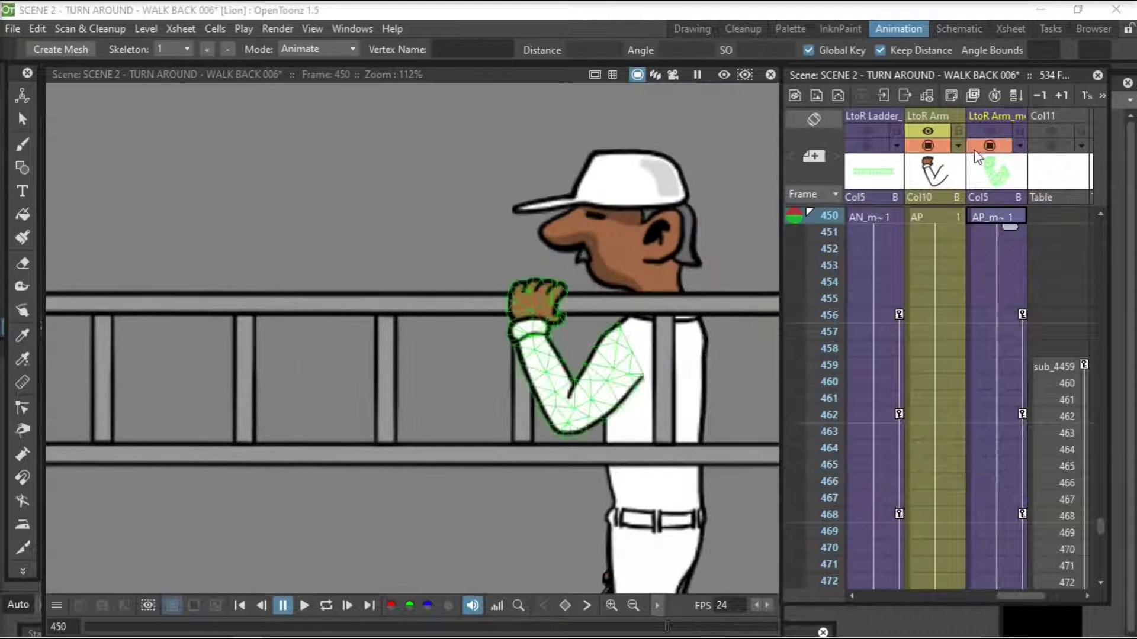
click(622, 350)
click(579, 416)
key(Down)
key(Down)
key(Down)
key(Down)
key(Down)
key(Down)
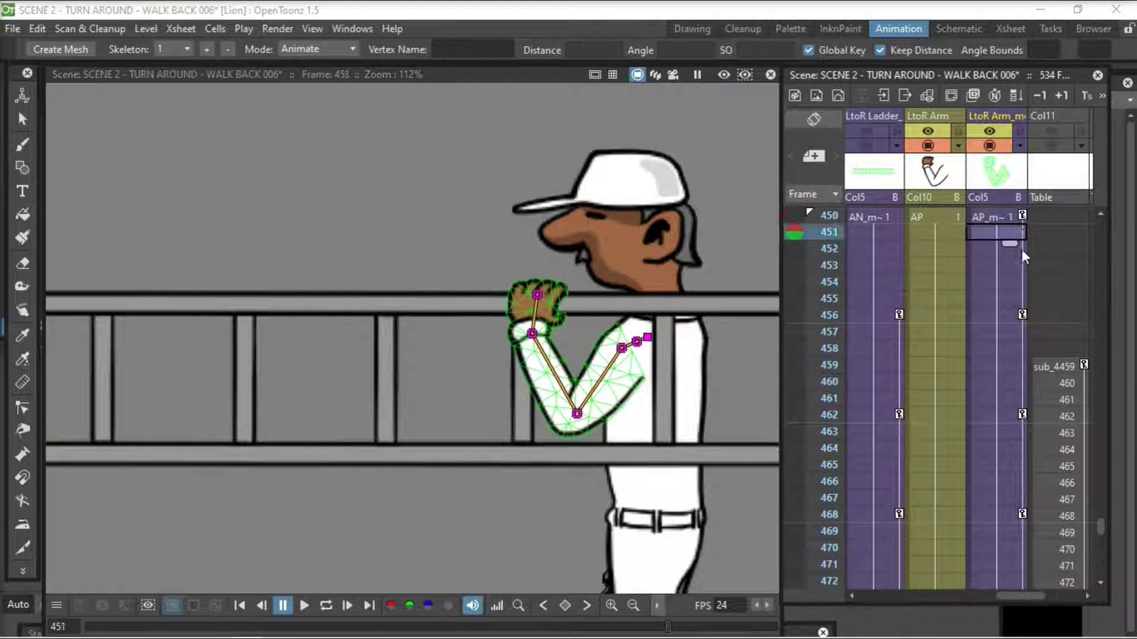
click(579, 415)
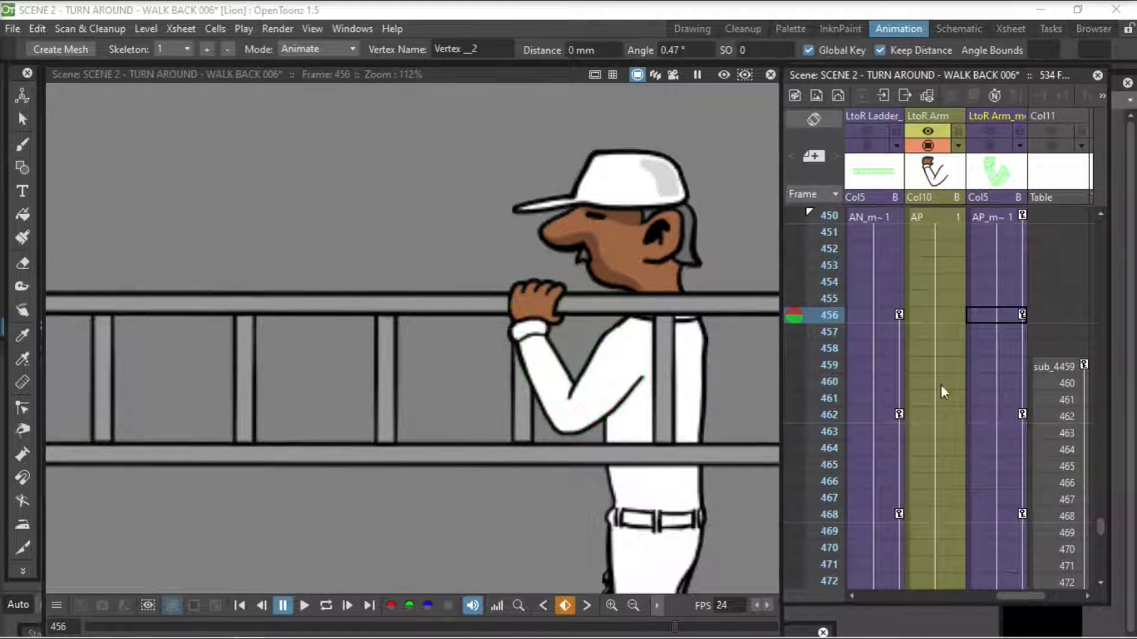
- Step through the arm's frames from 450 to 467 and play the walk to check the arm movement
click(997, 216)
key(Down)
key(Down)
key(Down)
key(Down)
key(Down)
key(Down)
key(Down)
key(Down)
key(Down)
key(Down)
key(Down)
key(Down)
key(Down)
key(Down)
key(Down)
key(Down)
key(Down)
scroll(657, 198, down, 7)
click(326, 605)
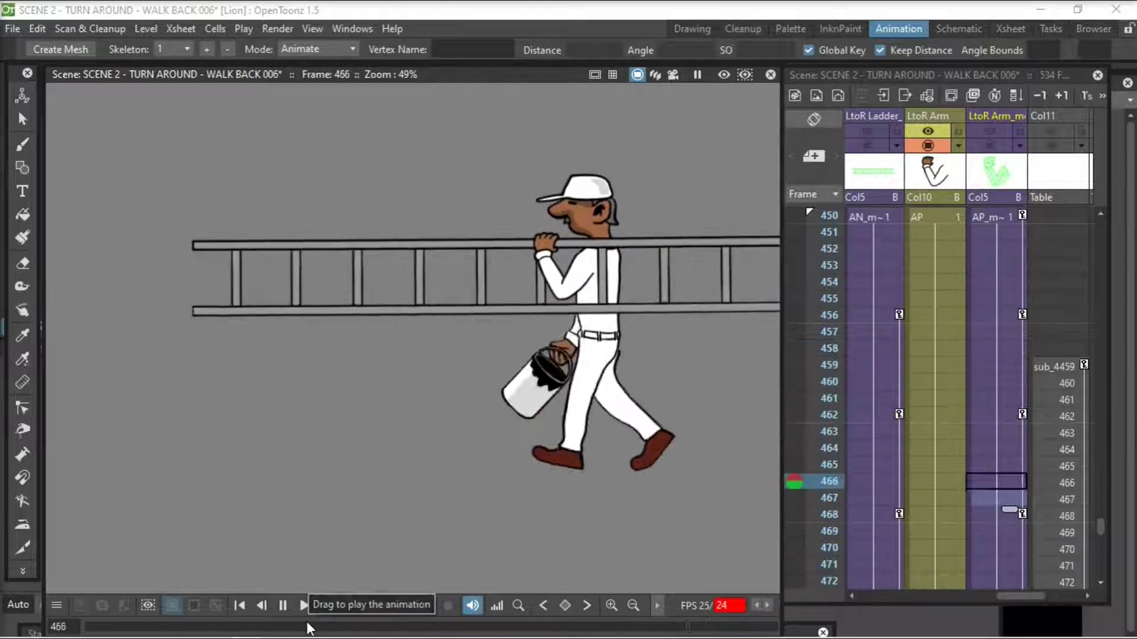
click(283, 605)
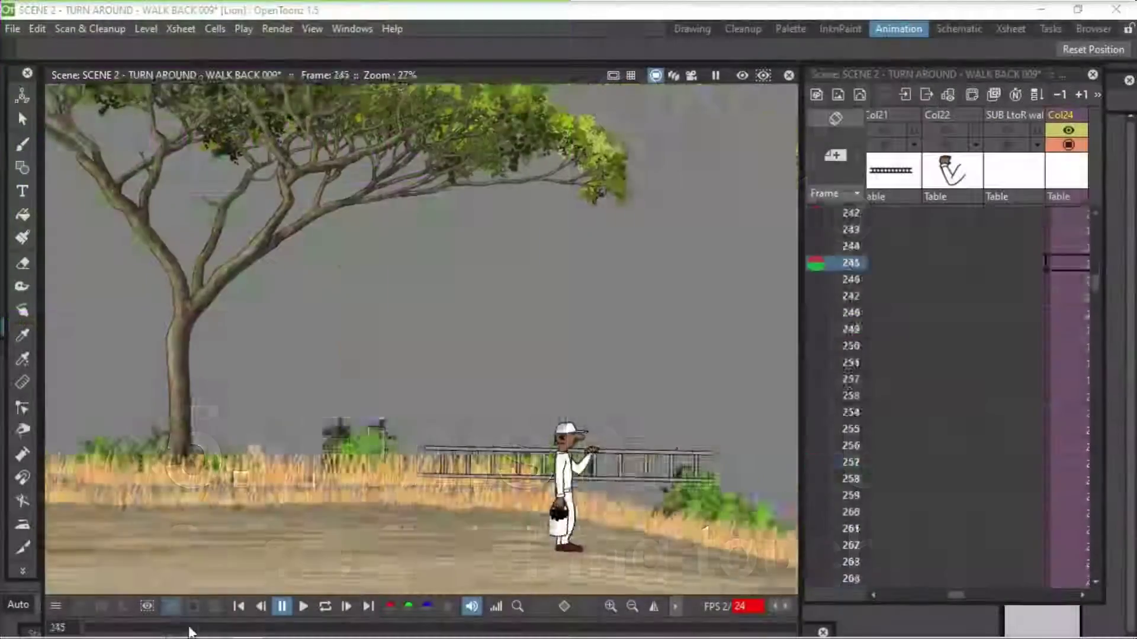
- Scrub the WALK BACK 009 scene from frame 245 to the changeover into the walk at frame 334 of Col24
mouse_move(190, 624)
mouse_down()
mouse_move(91, 632)
mouse_move(209, 621)
mouse_up()
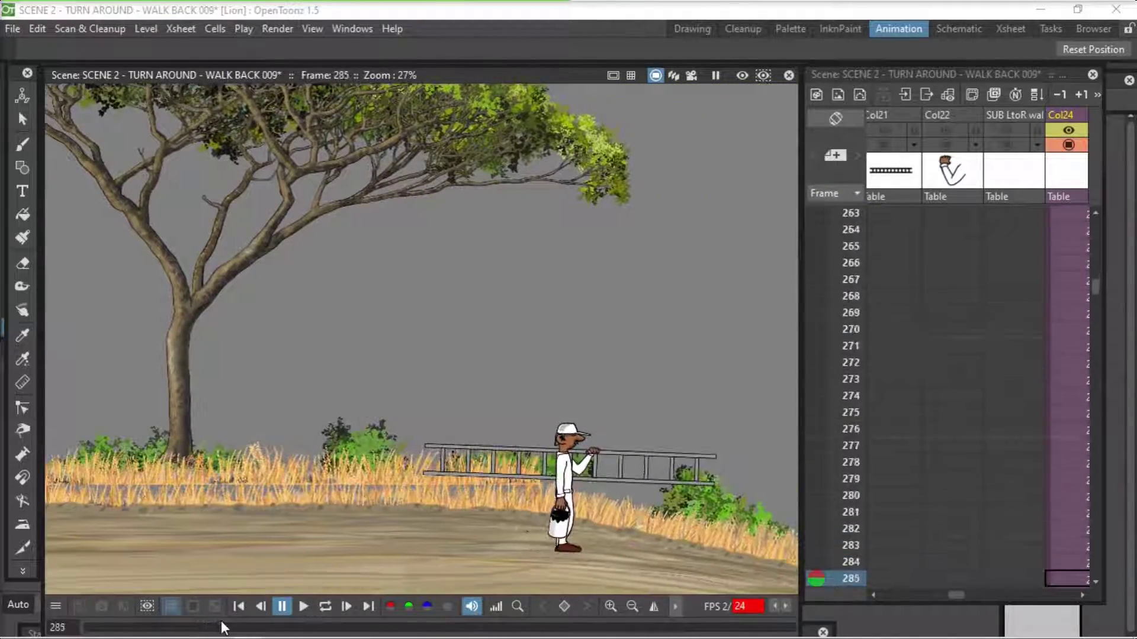
drag(240, 622, 246, 624)
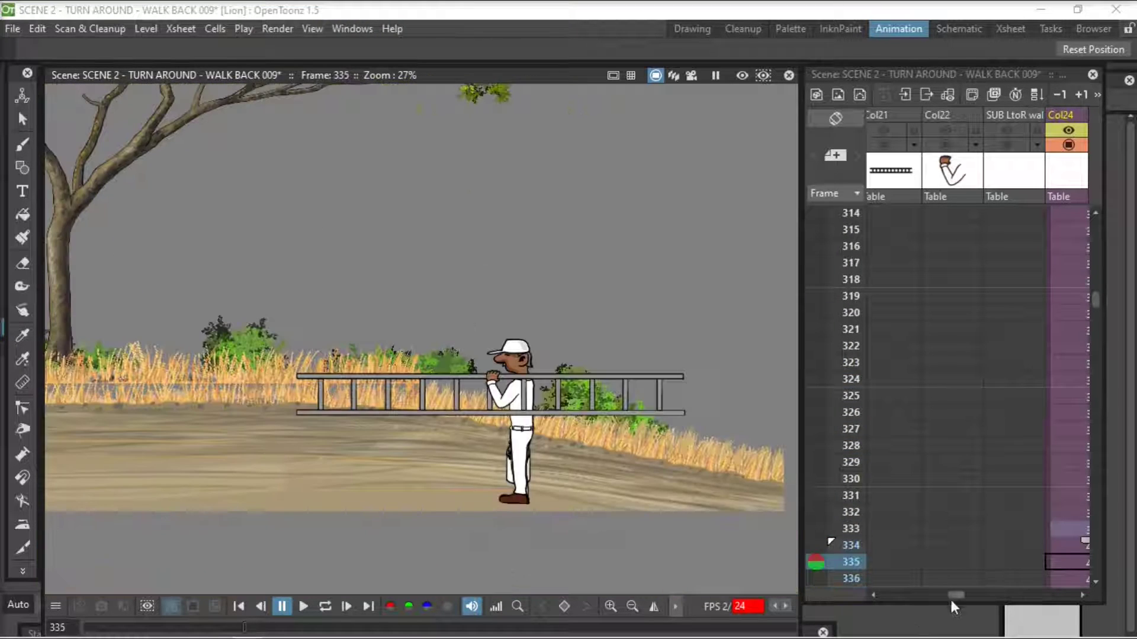
drag(952, 596, 960, 595)
click(934, 531)
click(933, 542)
- Scale the Col24 walker at frame 334 and move it to line up with the figure in the preceding frame
scroll(681, 297, up, 2)
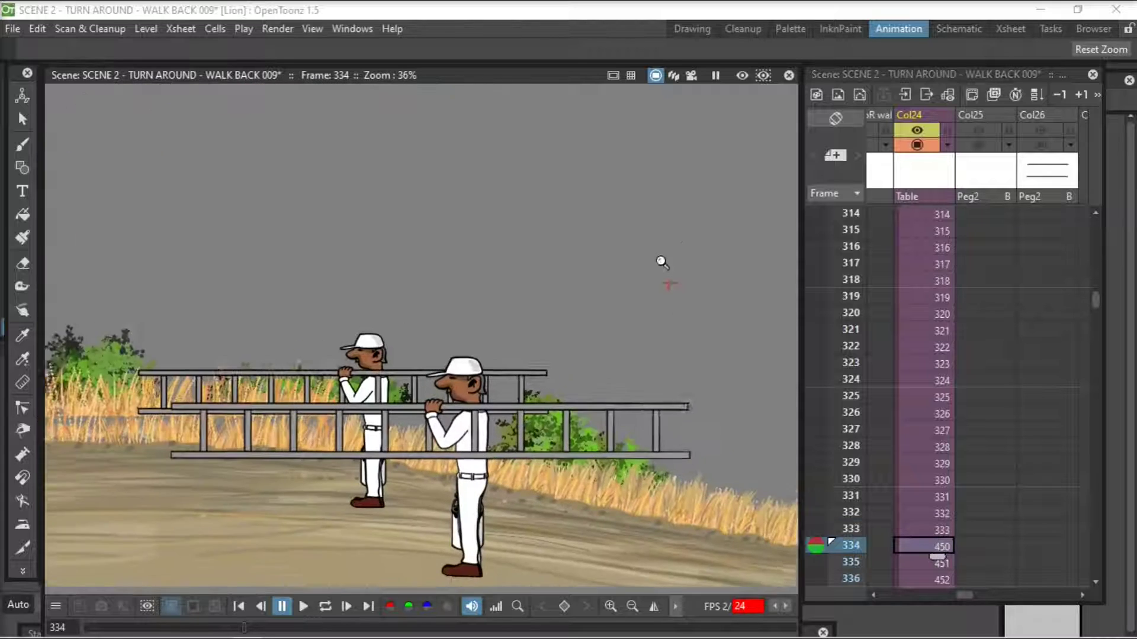
key(a)
click(173, 112)
drag(414, 314, 429, 337)
click(185, 52)
click(166, 70)
drag(495, 424, 465, 393)
key(shift+space)
drag(321, 387, 321, 365)
- Refine the scale of Col24 at frame 334 and reposition the walker over the preceding pose
click(171, 51)
click(166, 108)
drag(533, 300, 430, 317)
click(163, 49)
click(166, 69)
click(171, 50)
click(165, 108)
drag(280, 49, 287, 48)
click(172, 49)
click(165, 69)
drag(430, 332, 427, 321)
- Fine-tune Col24's scale at frame 334 and place the walker at X -66.95 mm, Y 33.57 mm
click(171, 50)
click(166, 108)
drag(287, 49, 282, 48)
click(176, 46)
click(166, 69)
drag(423, 323, 423, 327)
click(171, 49)
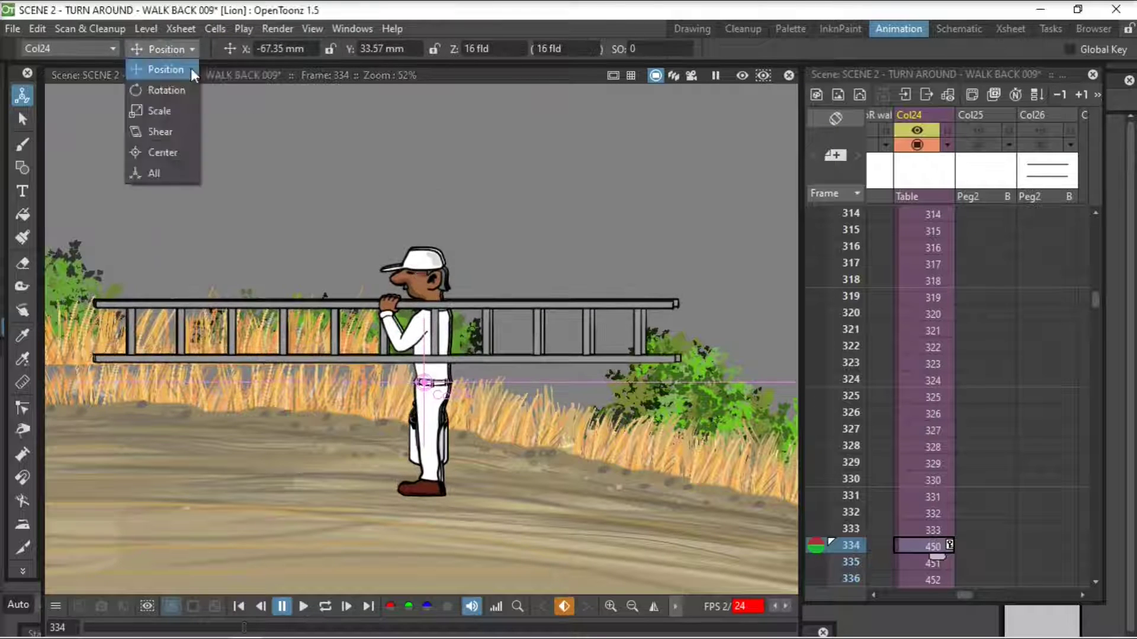
click(171, 110)
drag(284, 49, 290, 48)
click(163, 49)
click(166, 69)
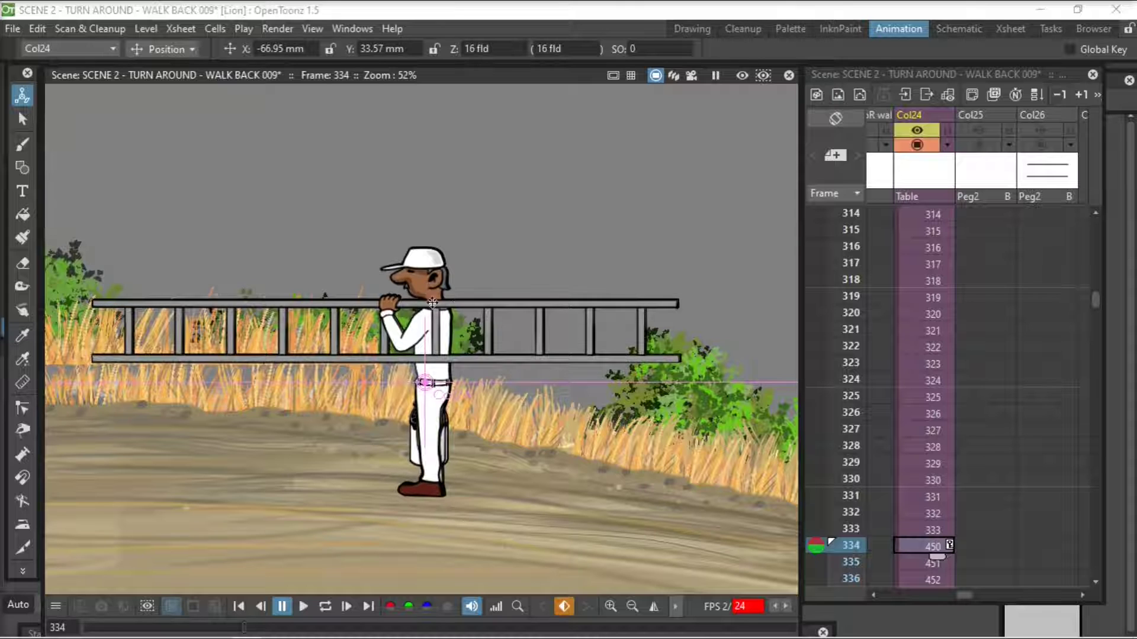
- Compare the match at frame 333, scrub through the turnaround against the full background, and play it from frame 319
click(931, 529)
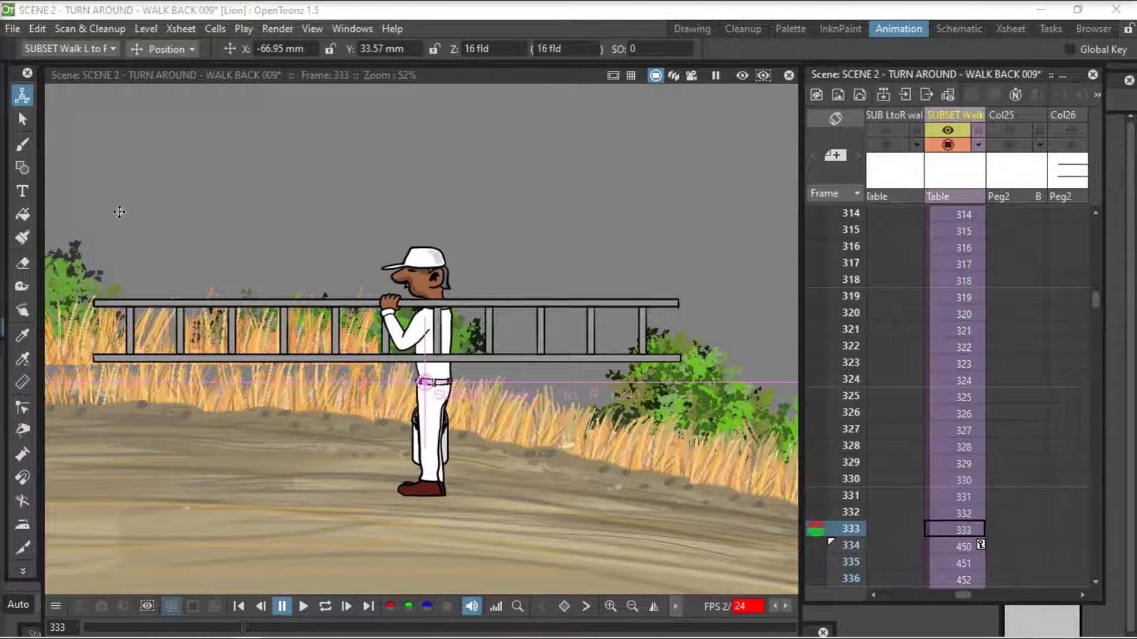
key(s)
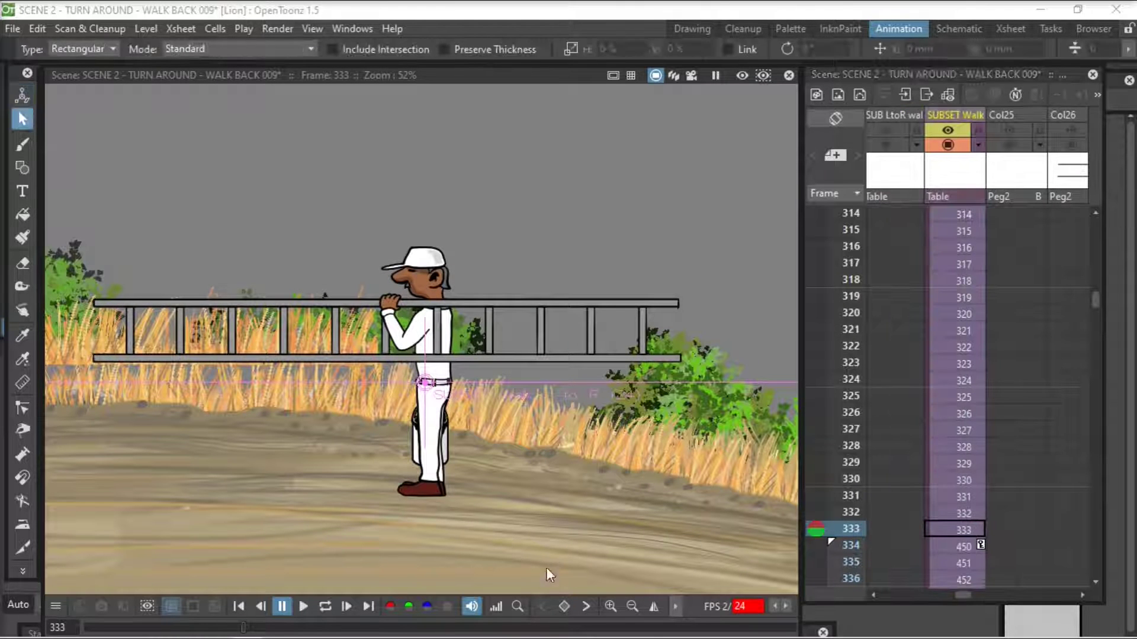
drag(242, 630, 224, 632)
scroll(611, 468, down, 8)
key(space)
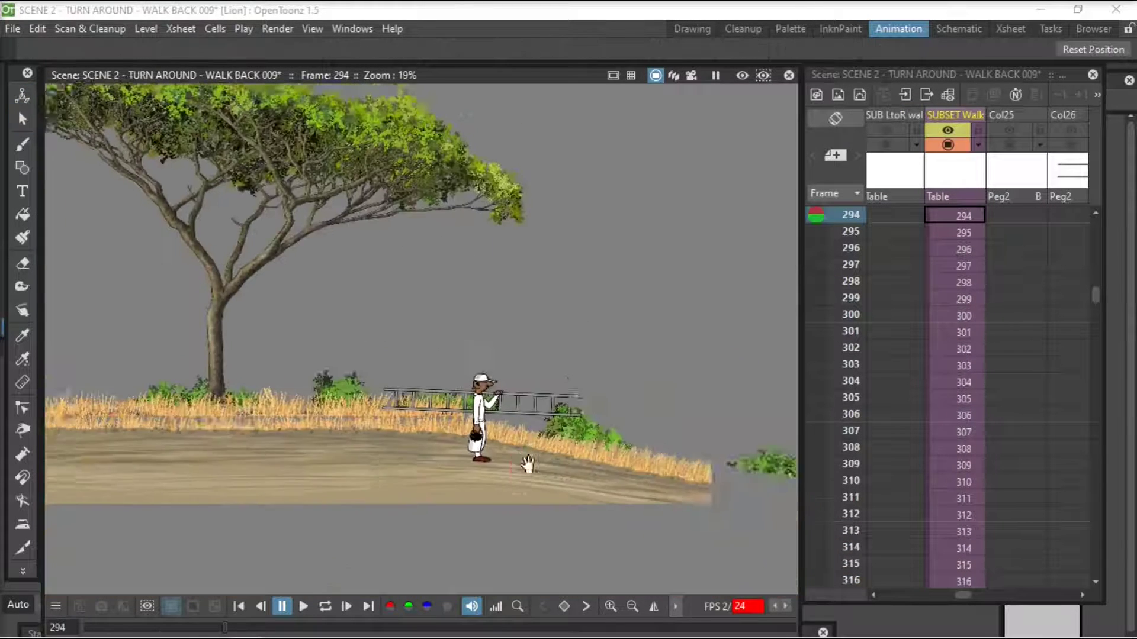
drag(393, 527, 495, 554)
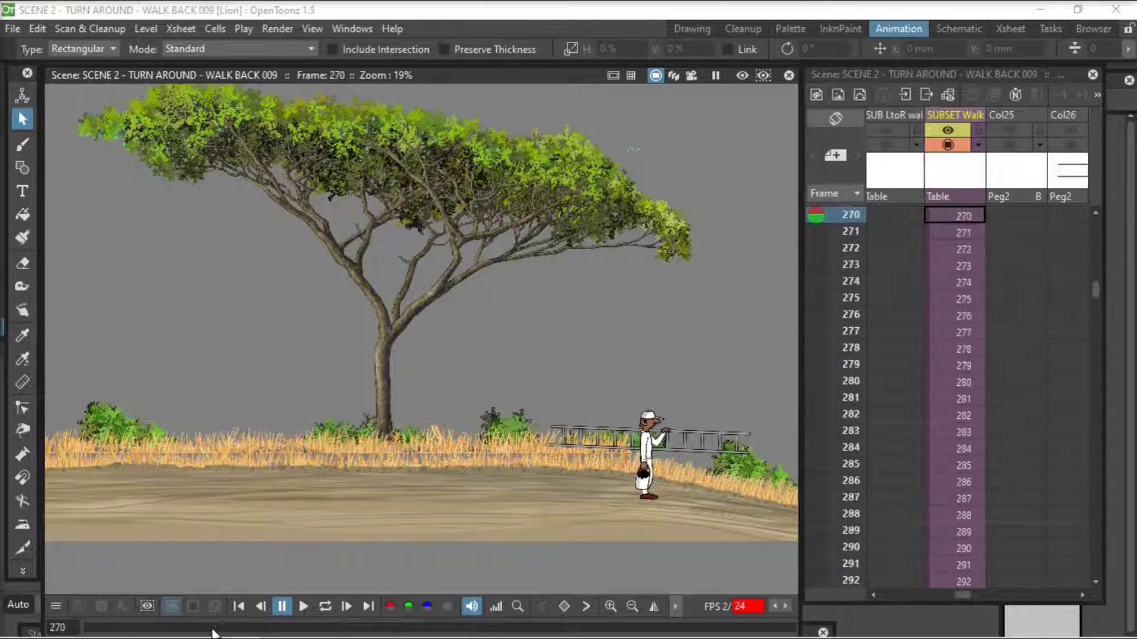
mouse_move(211, 628)
mouse_down()
mouse_move(137, 628)
mouse_move(221, 634)
mouse_up()
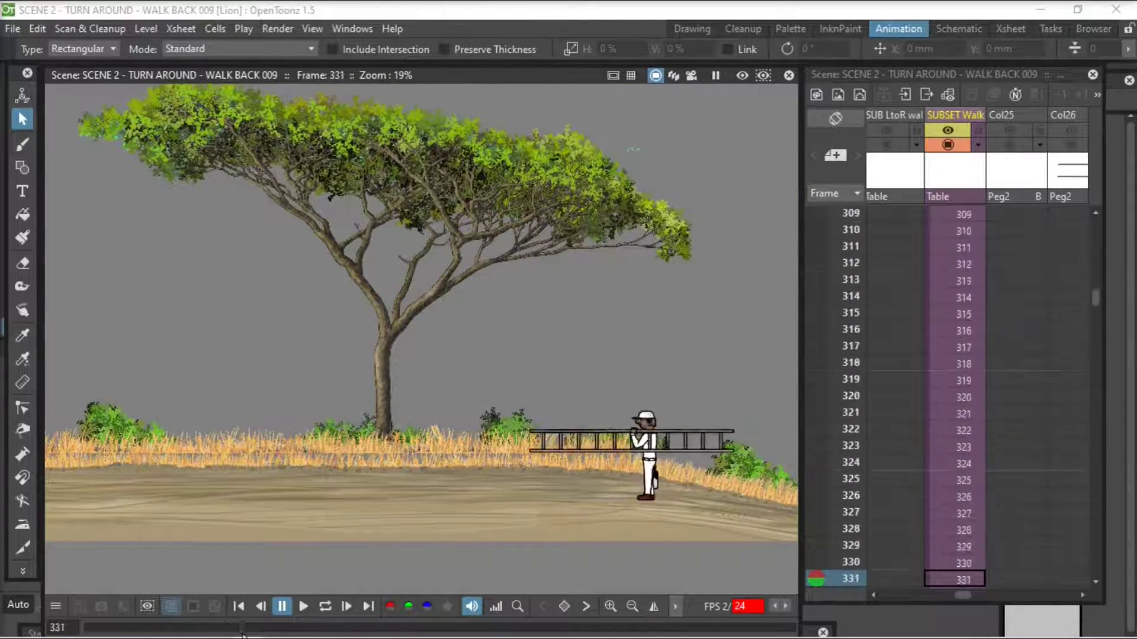
drag(252, 634, 239, 634)
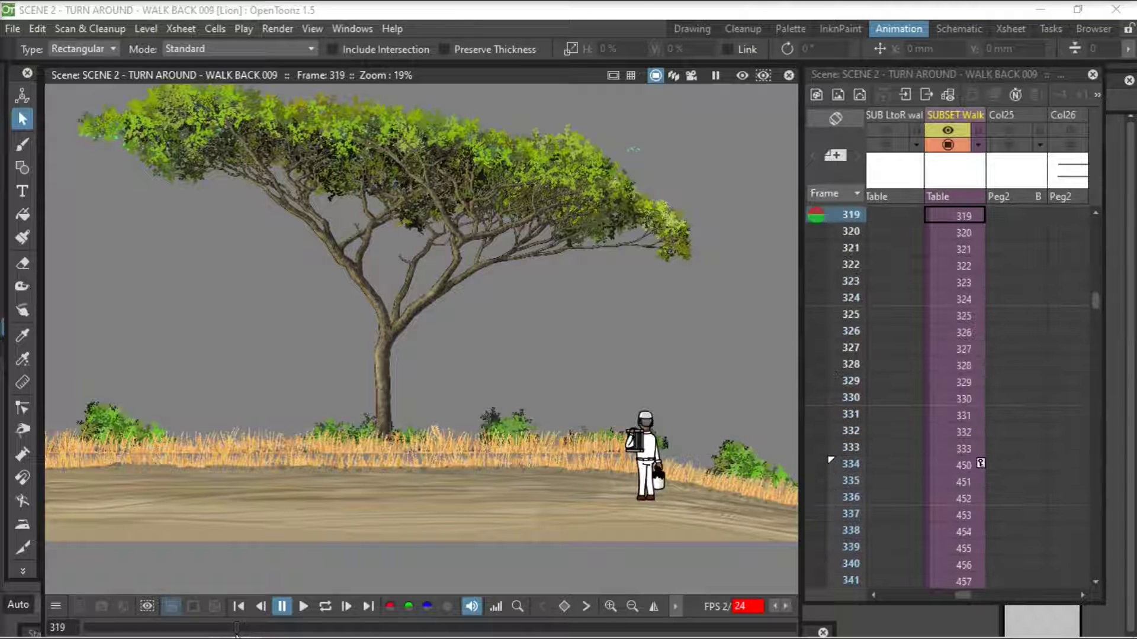
click(303, 607)
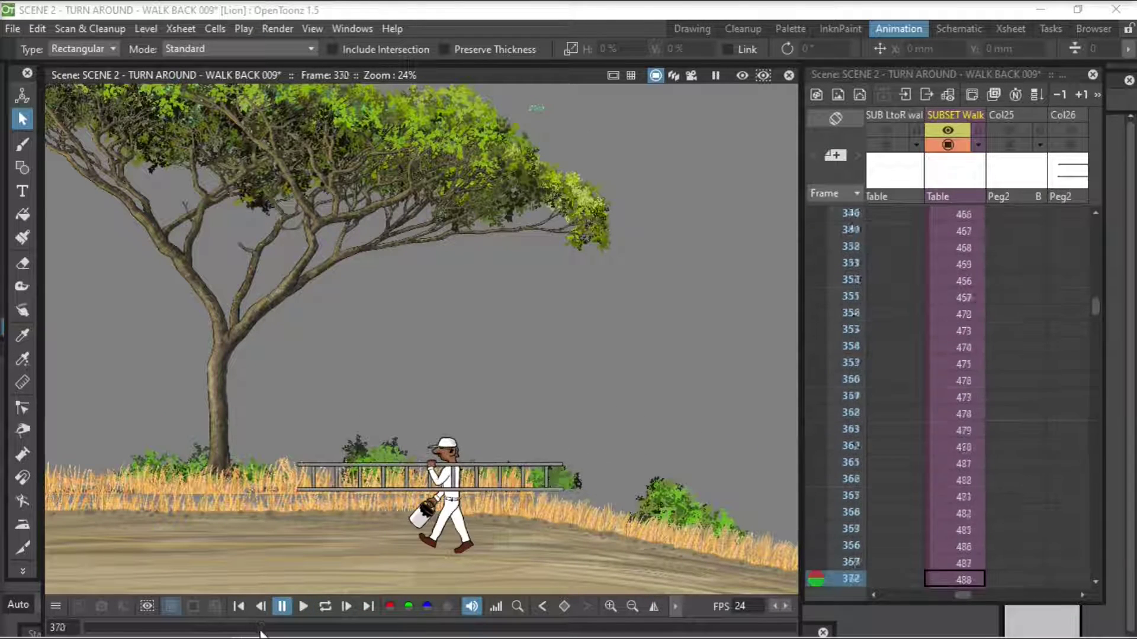
- Delete the SUBSET Walk column's cells from frame 371 onward so the walk ends on drawing 486
mouse_move(1096, 315)
mouse_down()
mouse_move(1097, 330)
mouse_move(1096, 304)
mouse_up()
shift+click(965, 292)
key(Delete)
- Step backward through the SUBSET Walk column's frames to find the start of the walk cycle that follows drawing 486
click(977, 396)
click(968, 294)
key(Up)
key(Up)
key(Up)
key(Up)
key(Up)
key(Up)
key(Up)
key(Up)
key(Up)
key(Up)
key(Up)
key(Up)
key(Up)
key(Up)
key(Up)
key(Up)
key(Up)
key(Up)
key(Up)
key(Up)
key(Down)
key(Down)
key(Down)
key(Up)
- Copy the walk cycle cells 462 to 486 in the SUBSET Walk column and paste them from frame 371
drag(1096, 305, 1097, 309)
shift+click(963, 396)
key(ctrl+c)
click(959, 413)
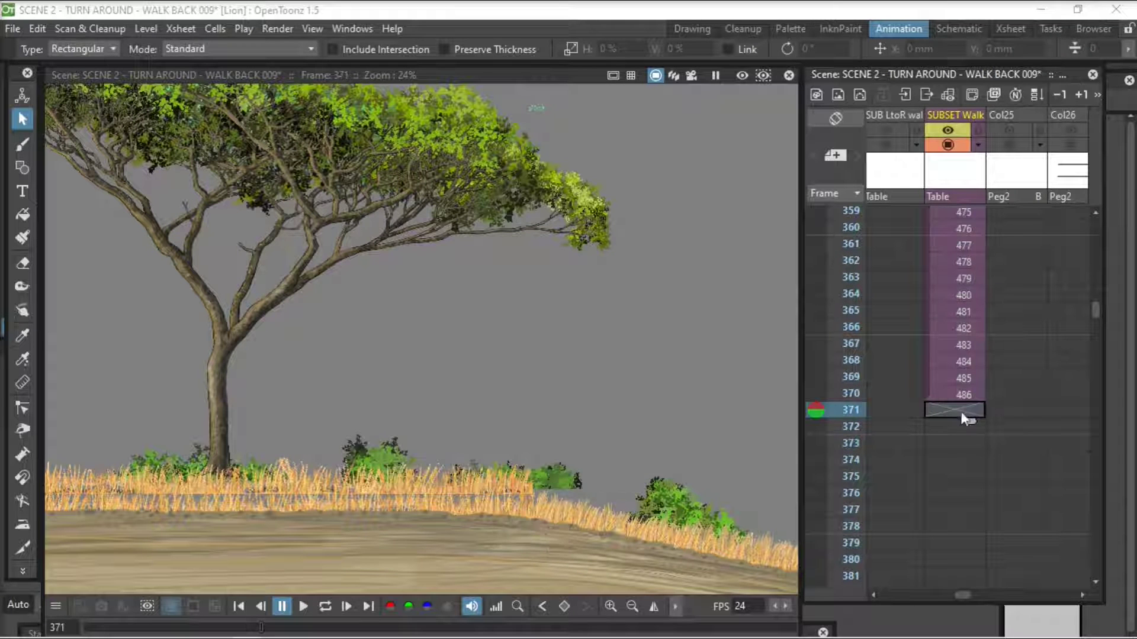
key(ctrl+v)
click(954, 410)
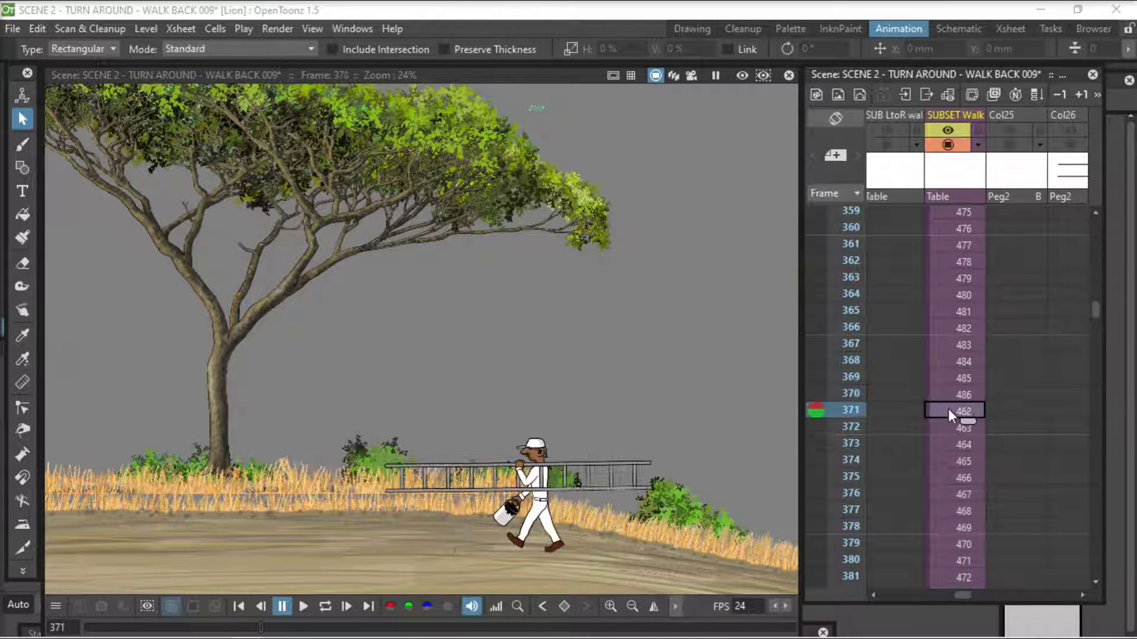
- Compare the walker's pose and position at frames 370 and 371 up close, where the repeated cycle begins
click(950, 392)
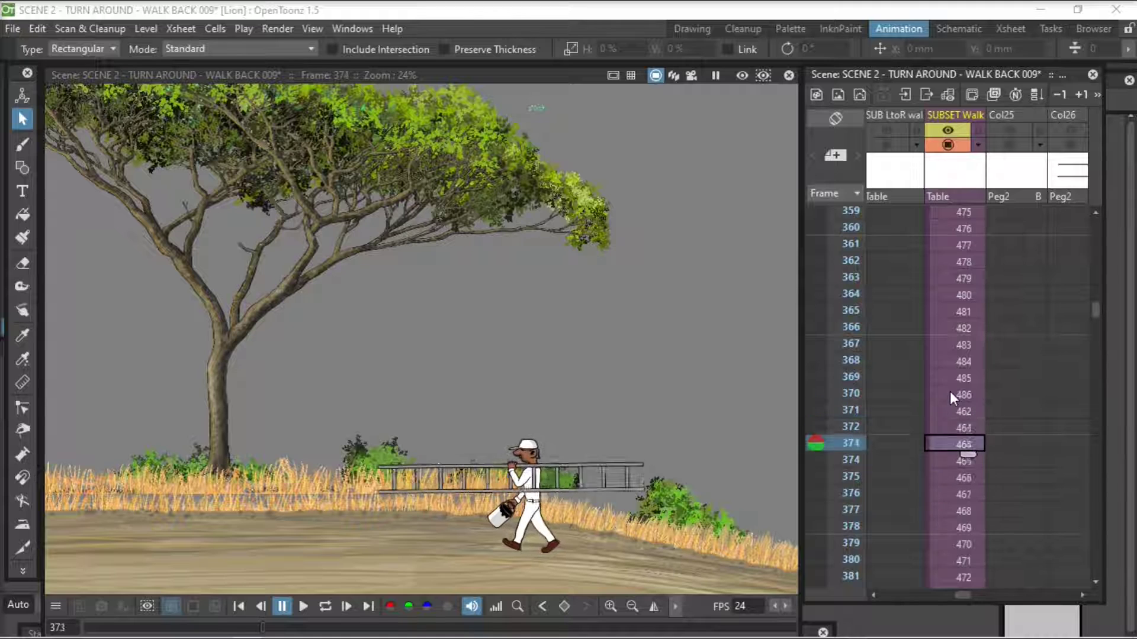
key(shift+space)
drag(595, 332, 581, 294)
key(space)
drag(519, 368, 619, 236)
drag(592, 296, 583, 271)
drag(573, 273, 647, 175)
drag(634, 216, 625, 198)
click(961, 393)
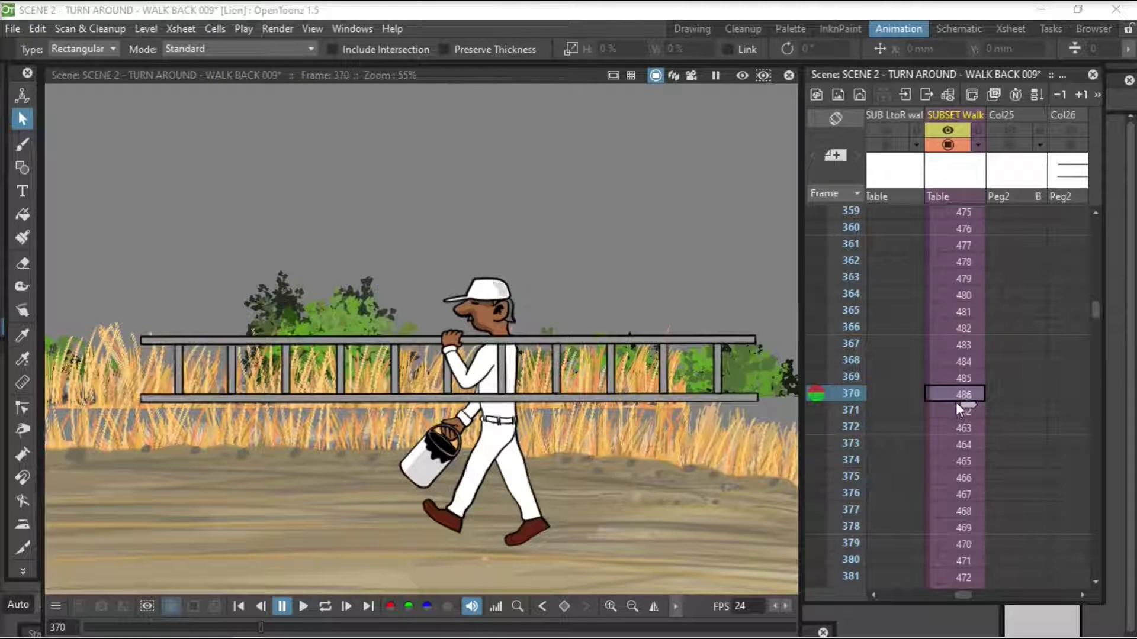
click(949, 410)
key(a)
drag(710, 419, 515, 418)
key(ctrl+z)
- Key the SUBSET Walk position at frame 370 and move frame 371's walker over that pose, at about X -165.5 mm, Y 32.4 mm
click(968, 393)
click(287, 48)
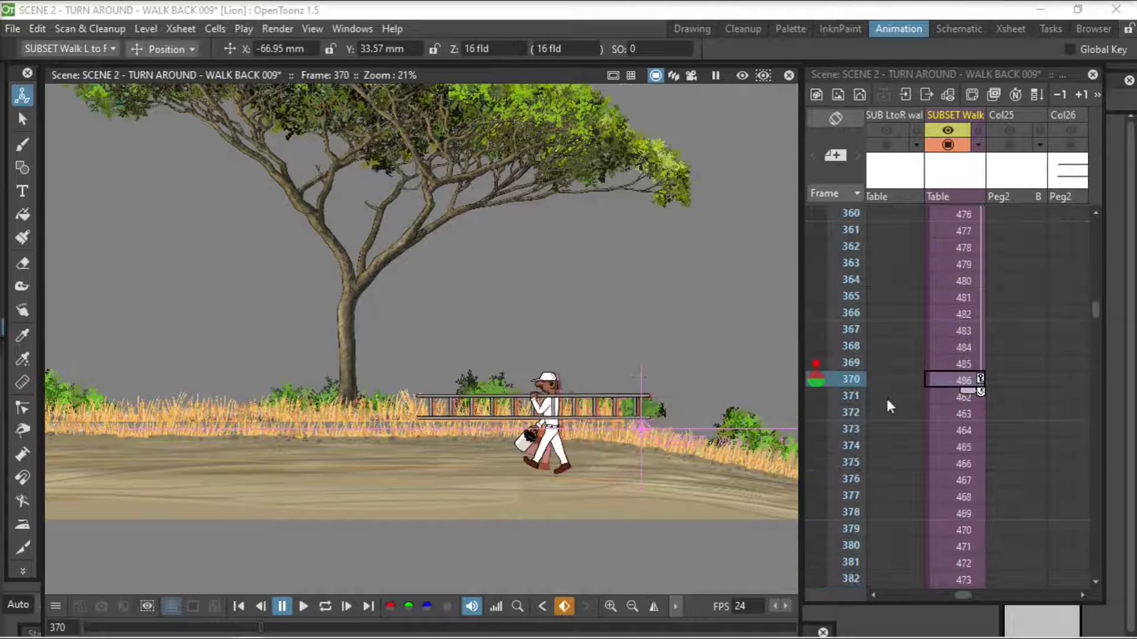
scroll(602, 310, up, 4)
click(958, 398)
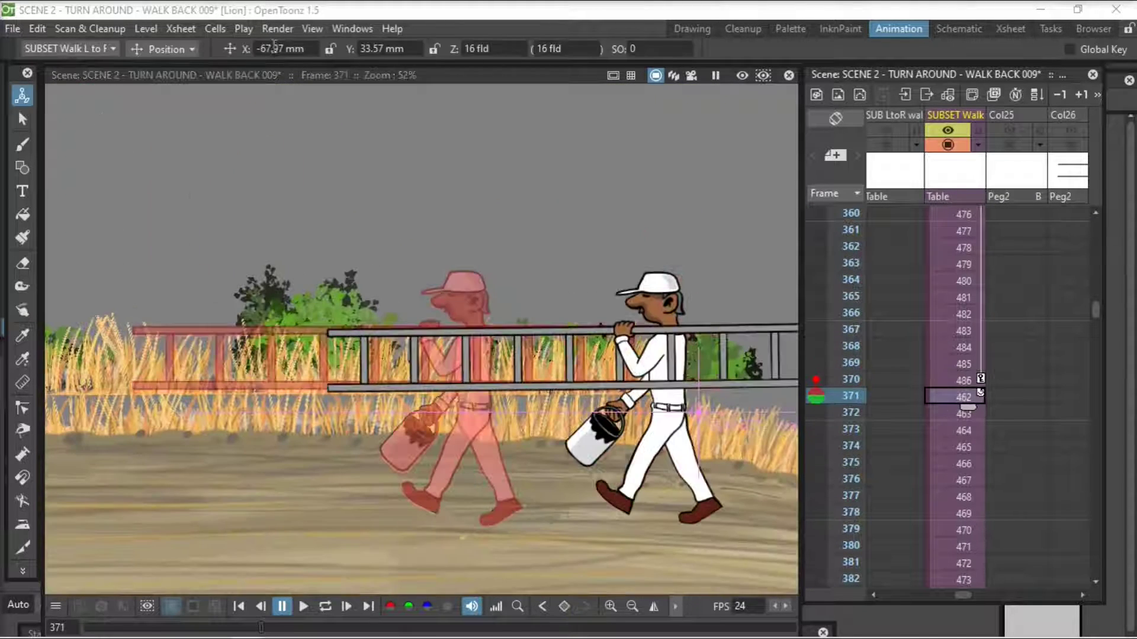
drag(661, 386, 461, 392)
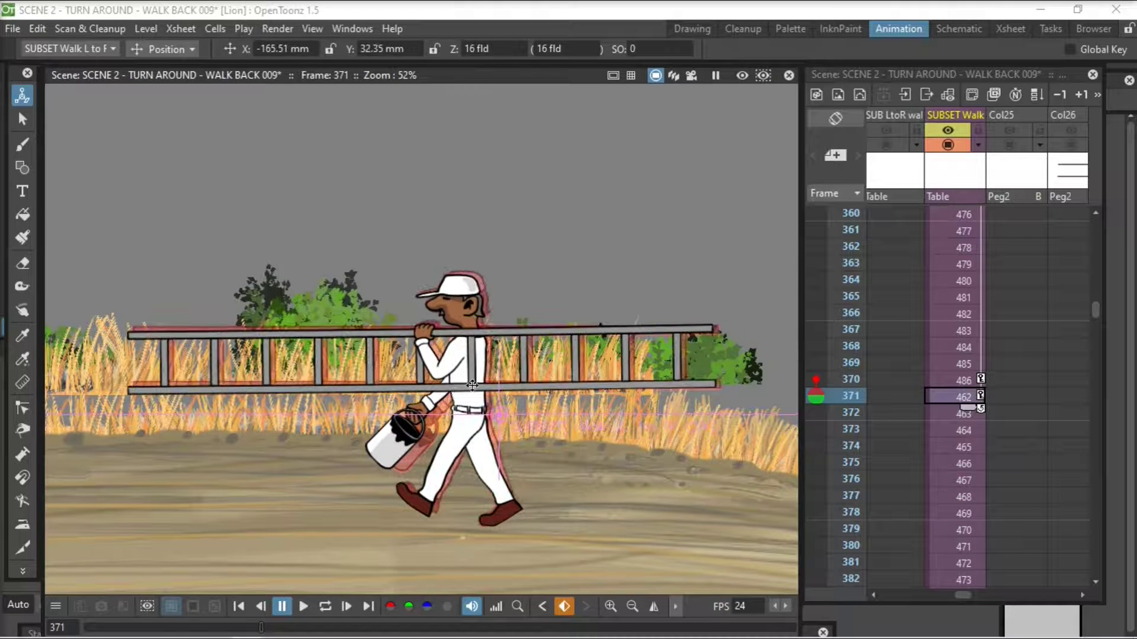
- Play the turnaround and repeated walk from frame 278 to check the cycle join at frame 371
drag(619, 437, 573, 496)
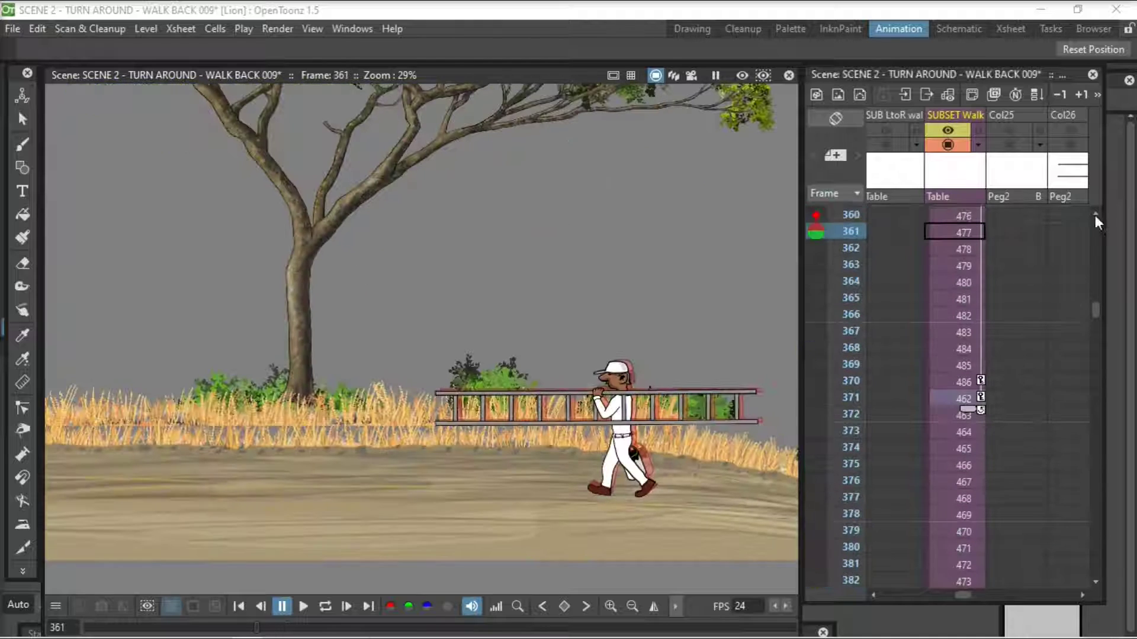
drag(243, 629, 234, 634)
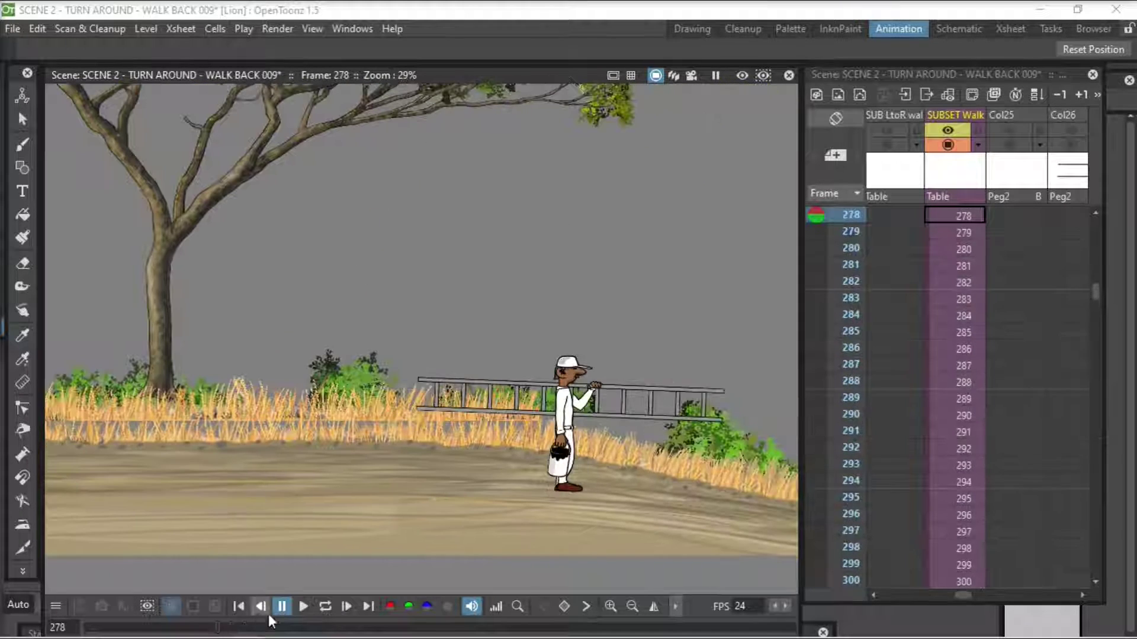
click(303, 607)
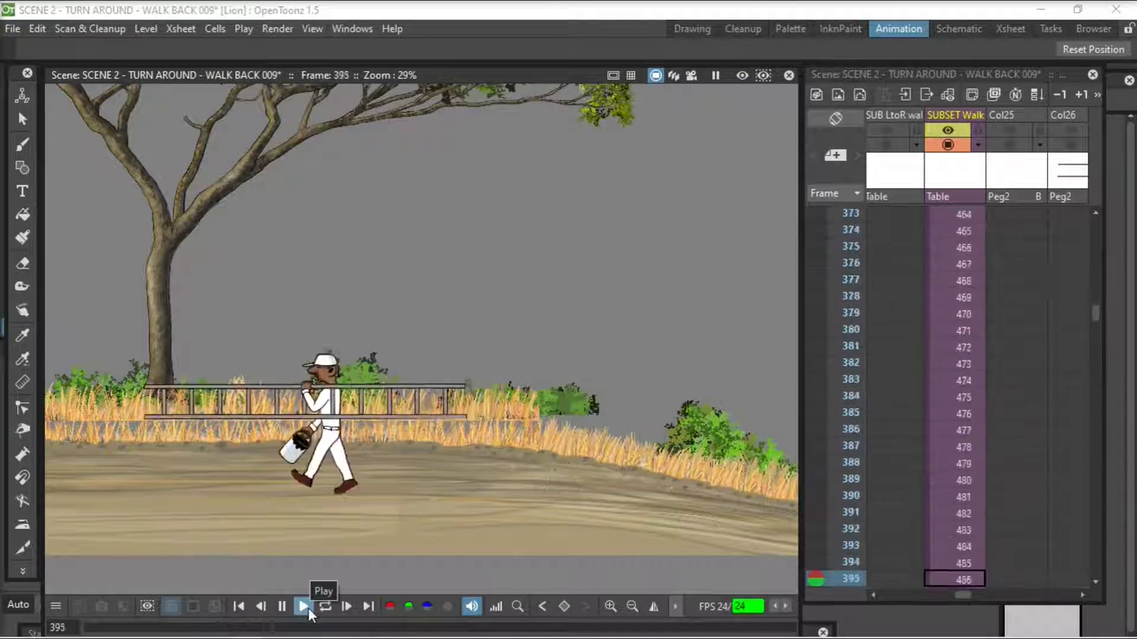
drag(303, 630, 275, 630)
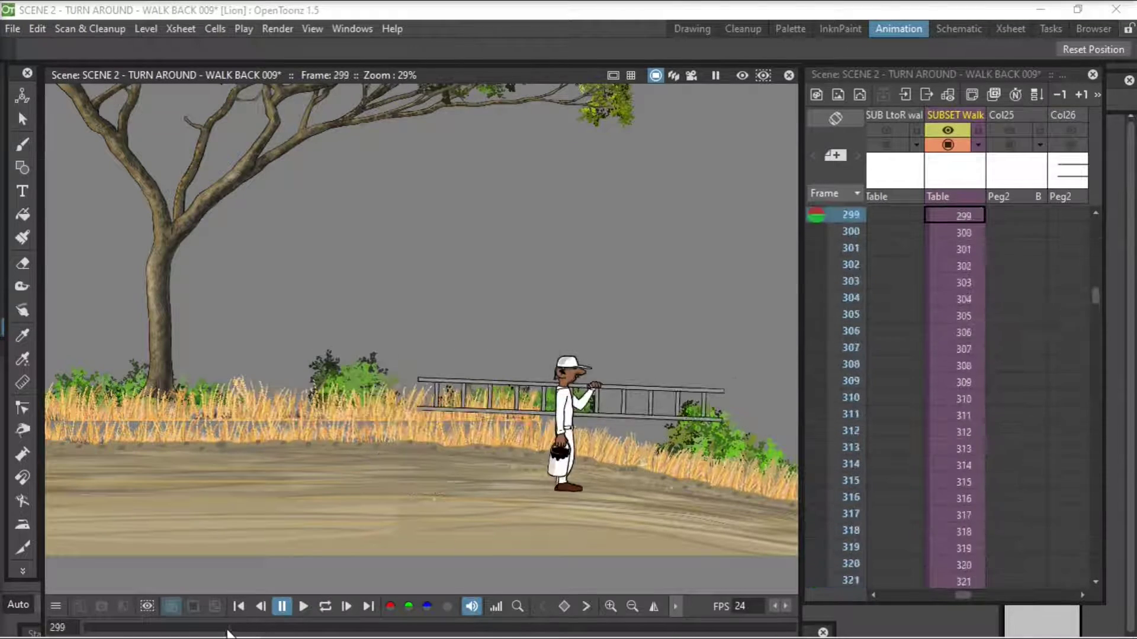
- Fit the whole scene in the viewer, return to frame 1 and play the complete animation
scroll(401, 568, down, 4)
drag(802, 119, 1073, 127)
scroll(934, 325, up, 3)
drag(888, 325, 949, 264)
click(202, 629)
drag(201, 629, 97, 629)
click(301, 606)
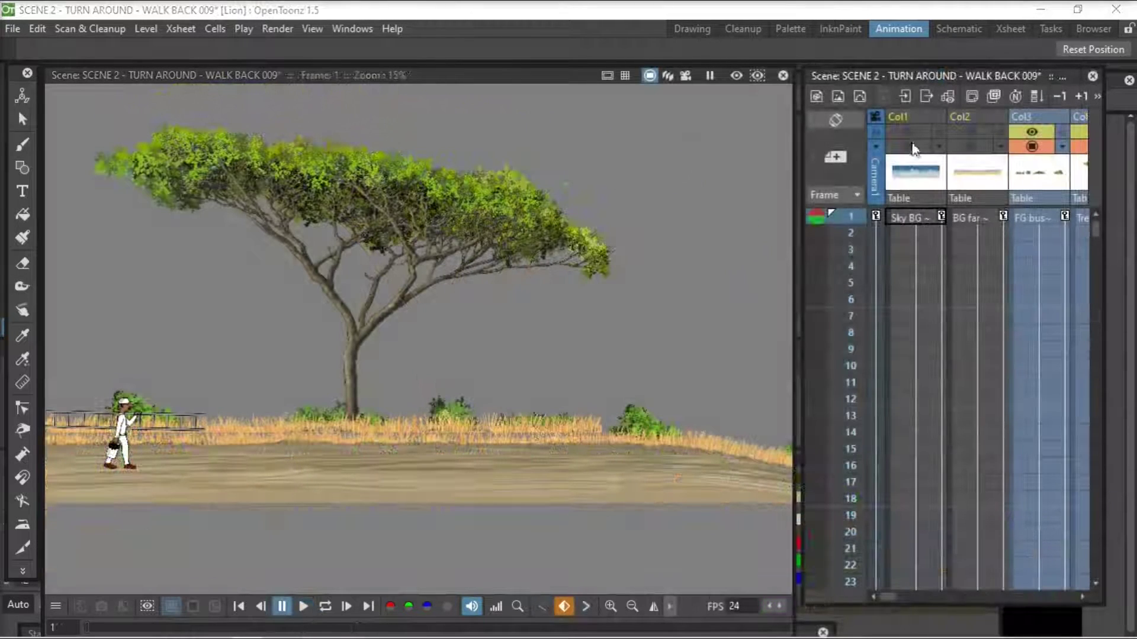
- Turn on viewer visibility for the Col1 sky, the Col2 far background and the foreground plants in Col34, Col35 and Col36
click(912, 147)
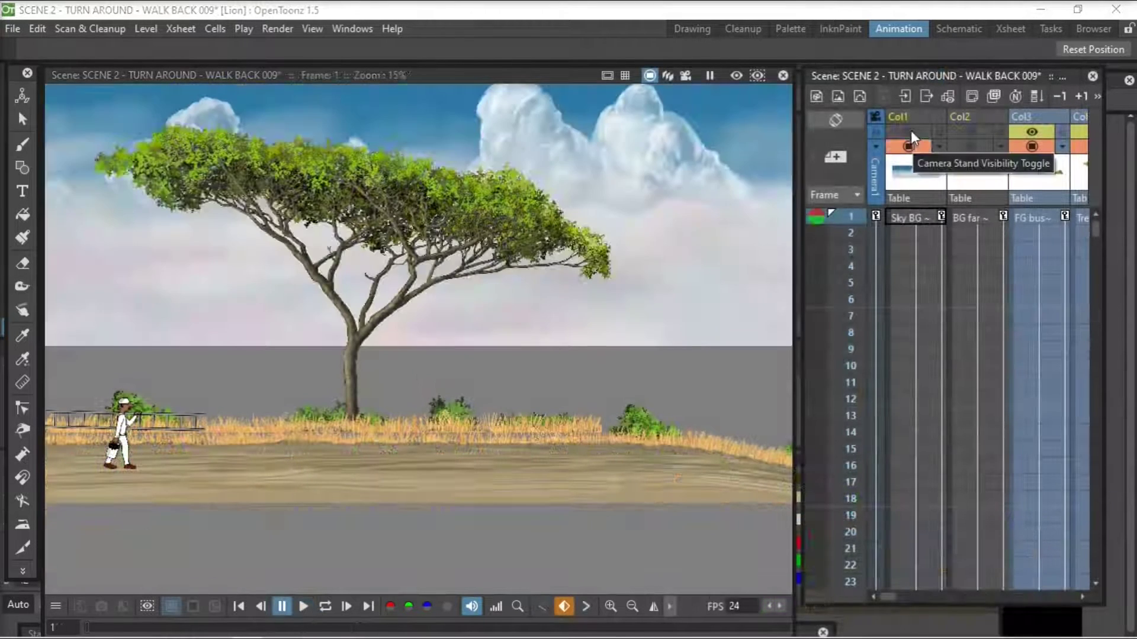
click(970, 147)
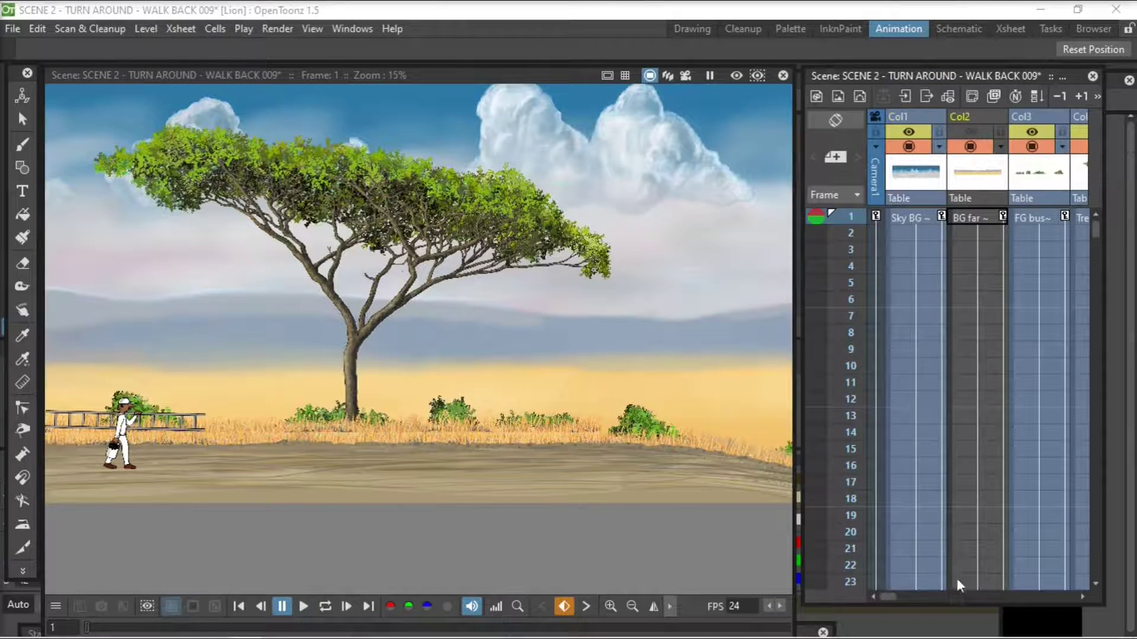
scroll(926, 133, right, 10)
click(921, 146)
click(981, 146)
click(1043, 146)
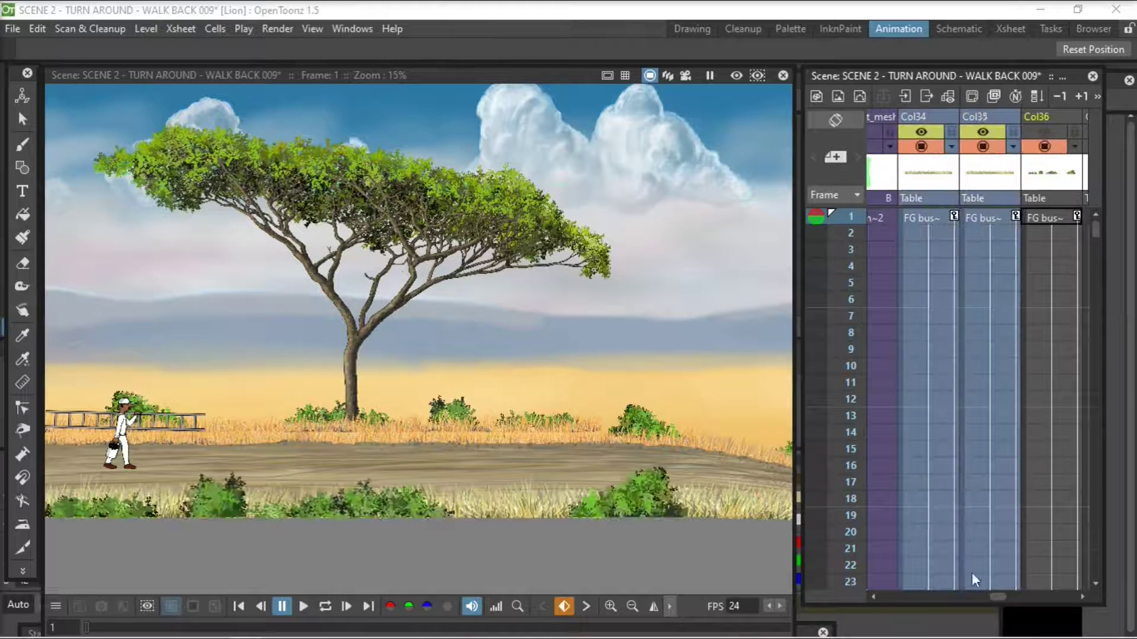
scroll(1019, 407, right, 3)
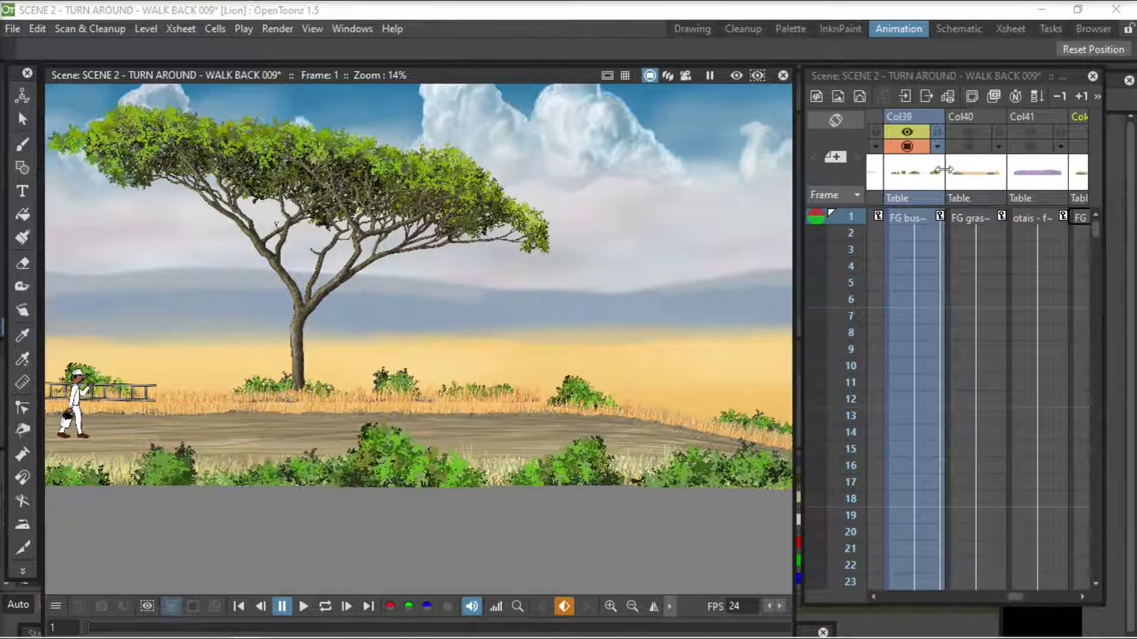
- Enlarge and recentre the viewer, then play the scene from frame 1 with the full background and foreground
drag(943, 170, 1005, 172)
drag(683, 373, 683, 410)
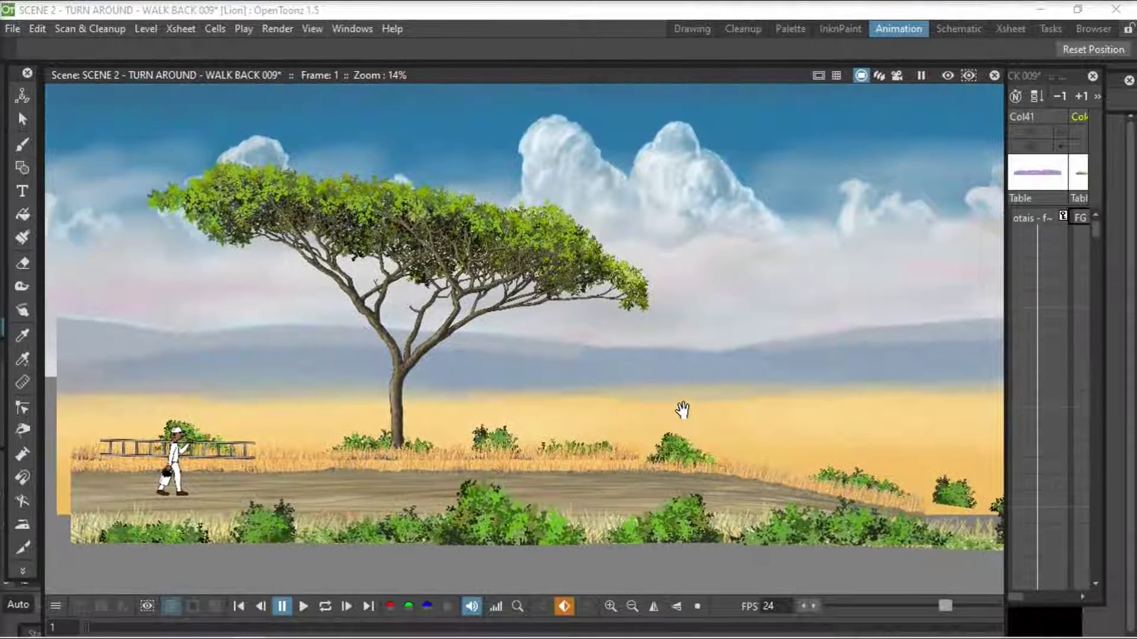
click(304, 606)
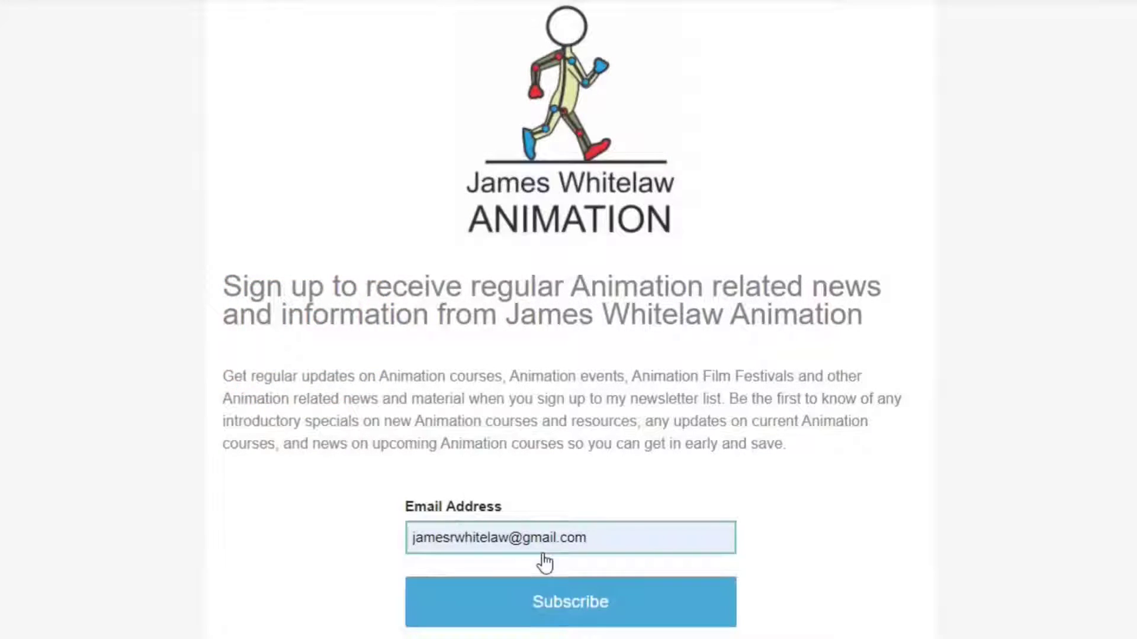
- Switch to the animation newsletter's web page and submit the sign-up form with the entered email address
key(Return)
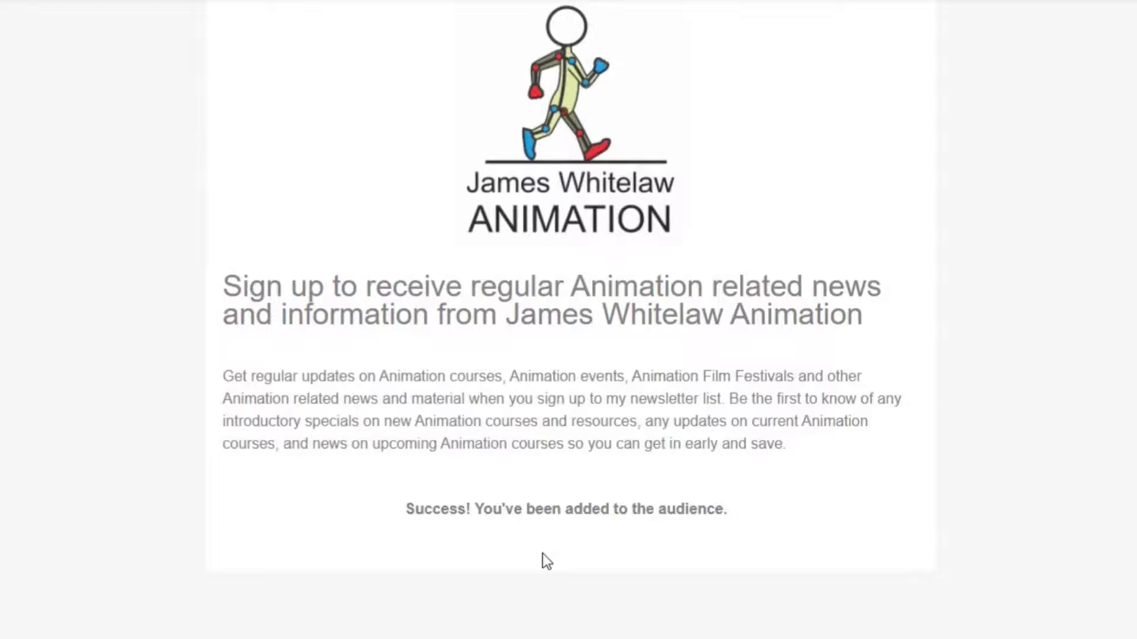